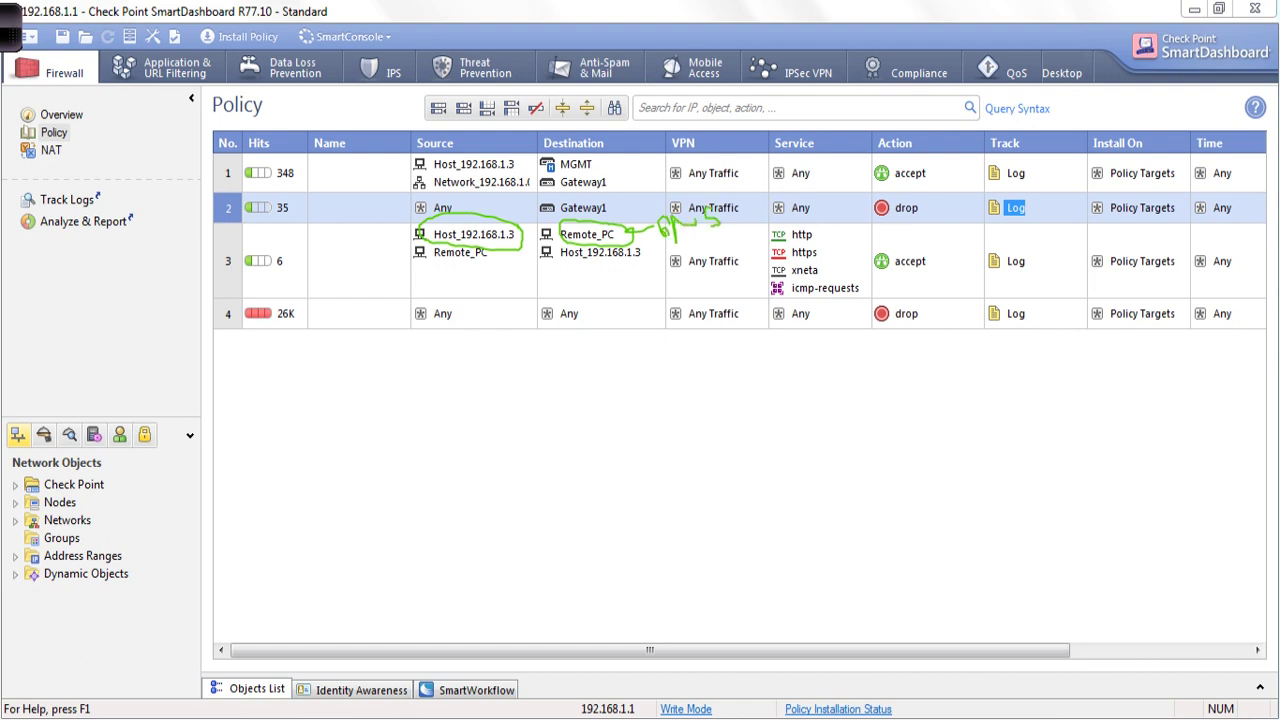
Switch from SmartDashboard to the GNS3 window showing router R1 connected to Host1
key(alt+Tab)
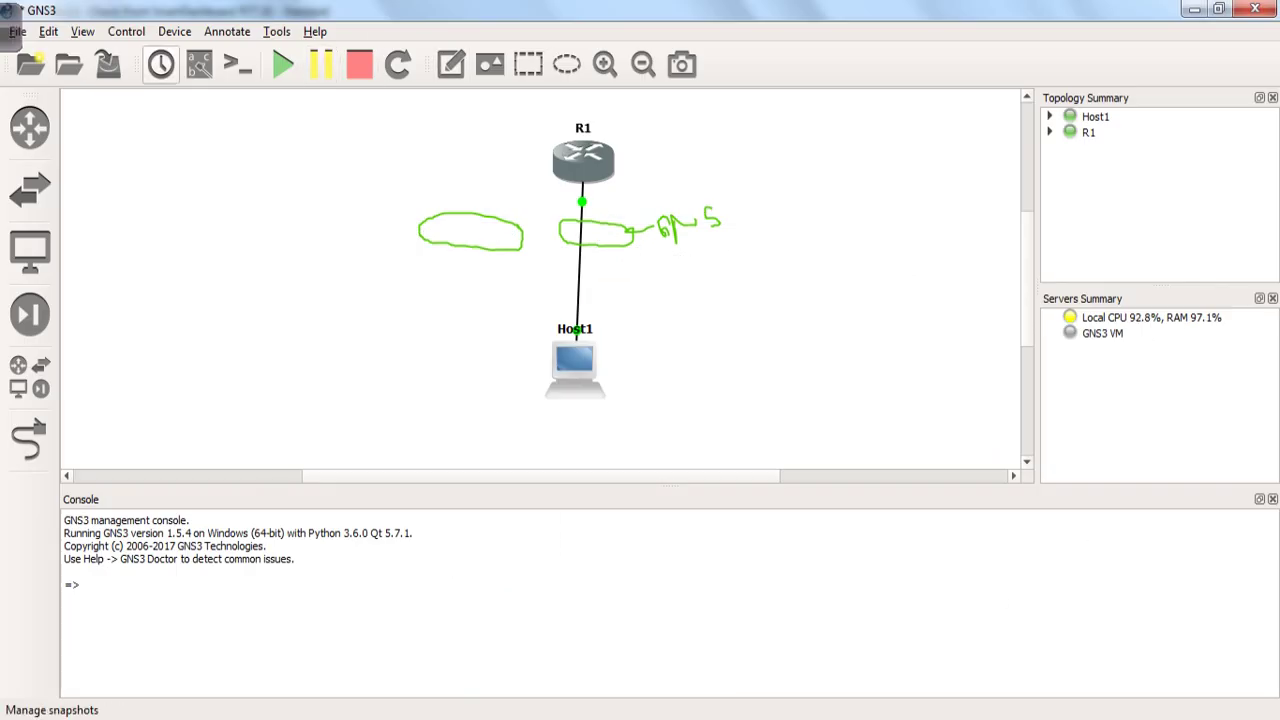
Clear the earlier on-screen markings and circle router R1 in the GNS3 topology
click(10, 28)
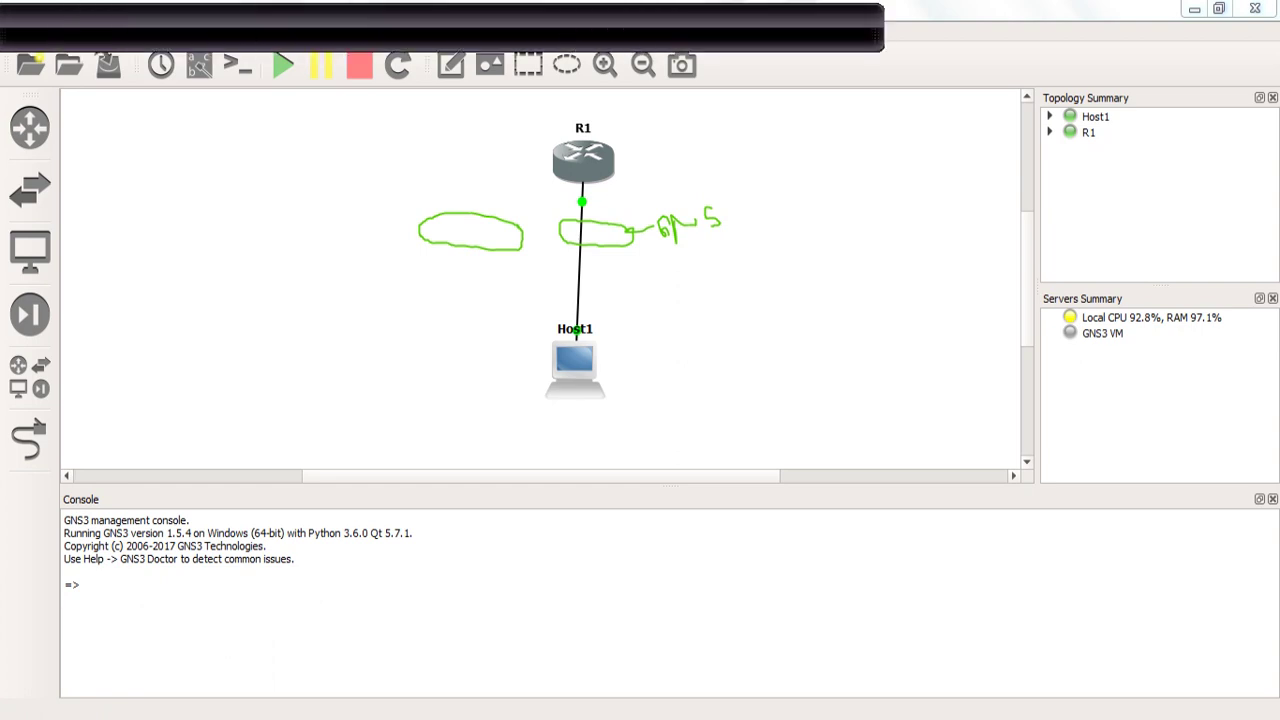
click(678, 20)
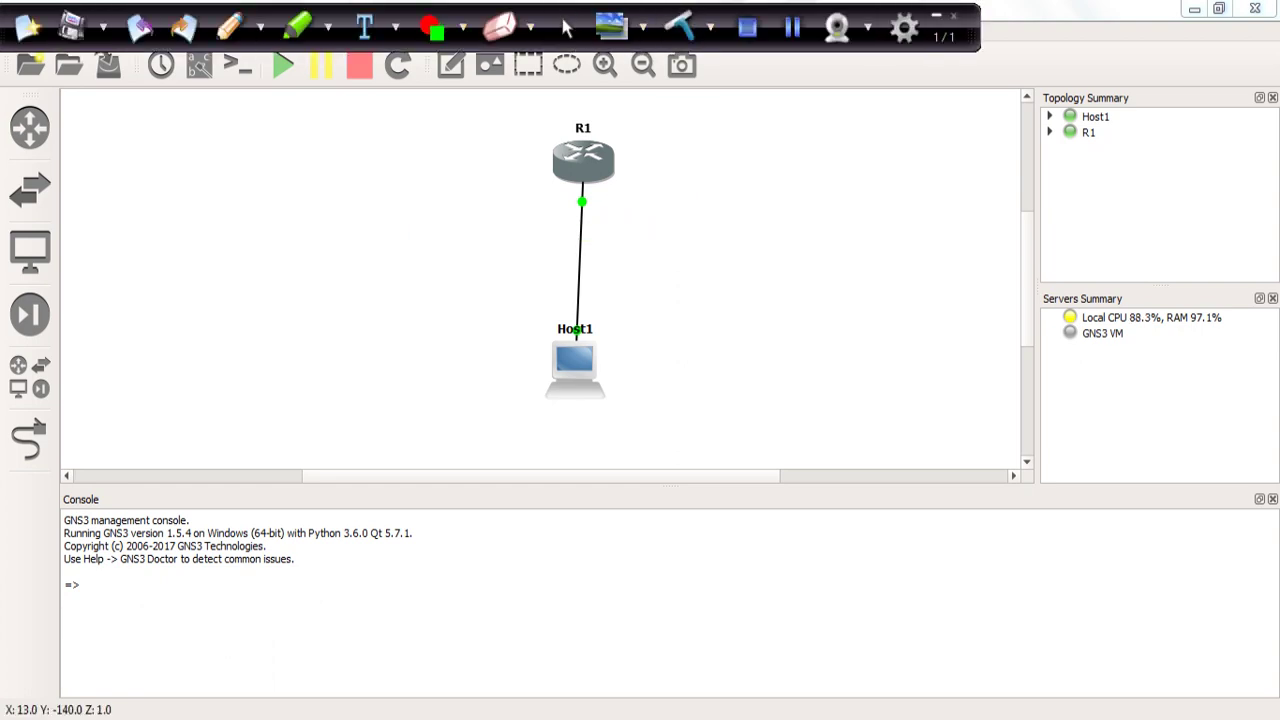
mouse_move(632, 142)
mouse_down()
mouse_move(608, 126)
mouse_move(562, 186)
mouse_move(638, 150)
mouse_up()
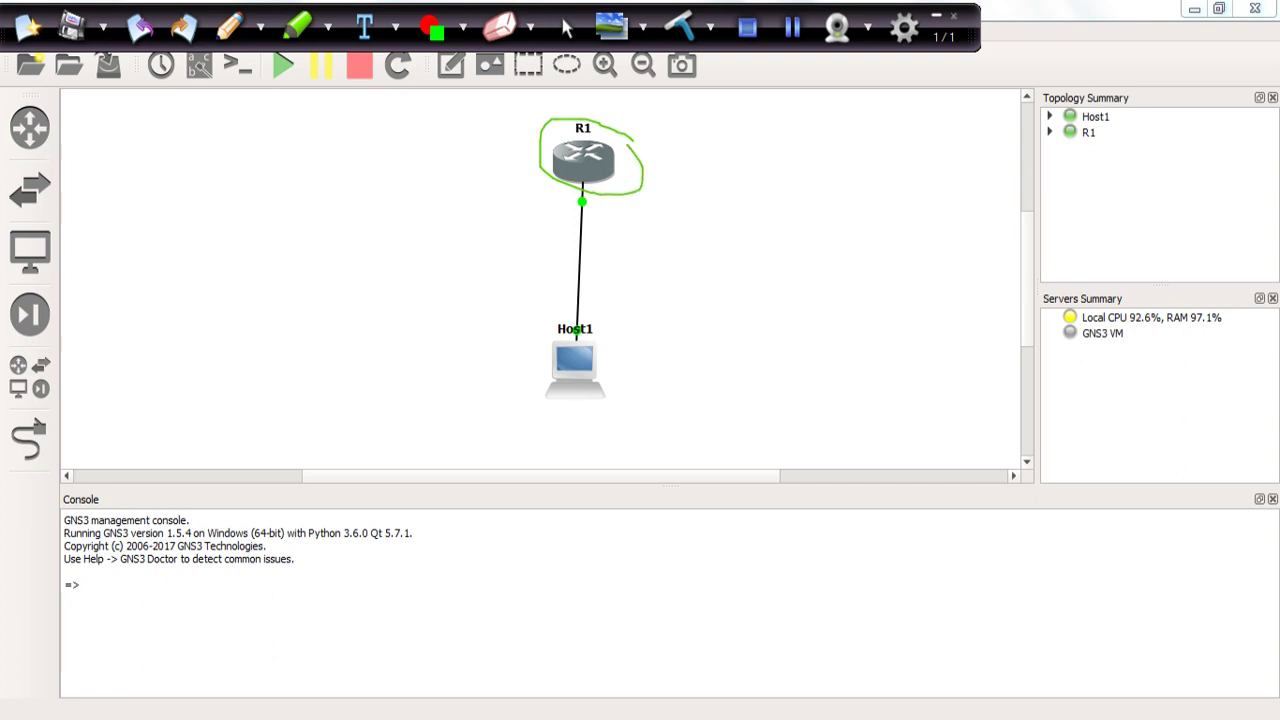
Ping 172.168.1.1 from a command prompt, see it time out, and erase the markings
key(super+r)
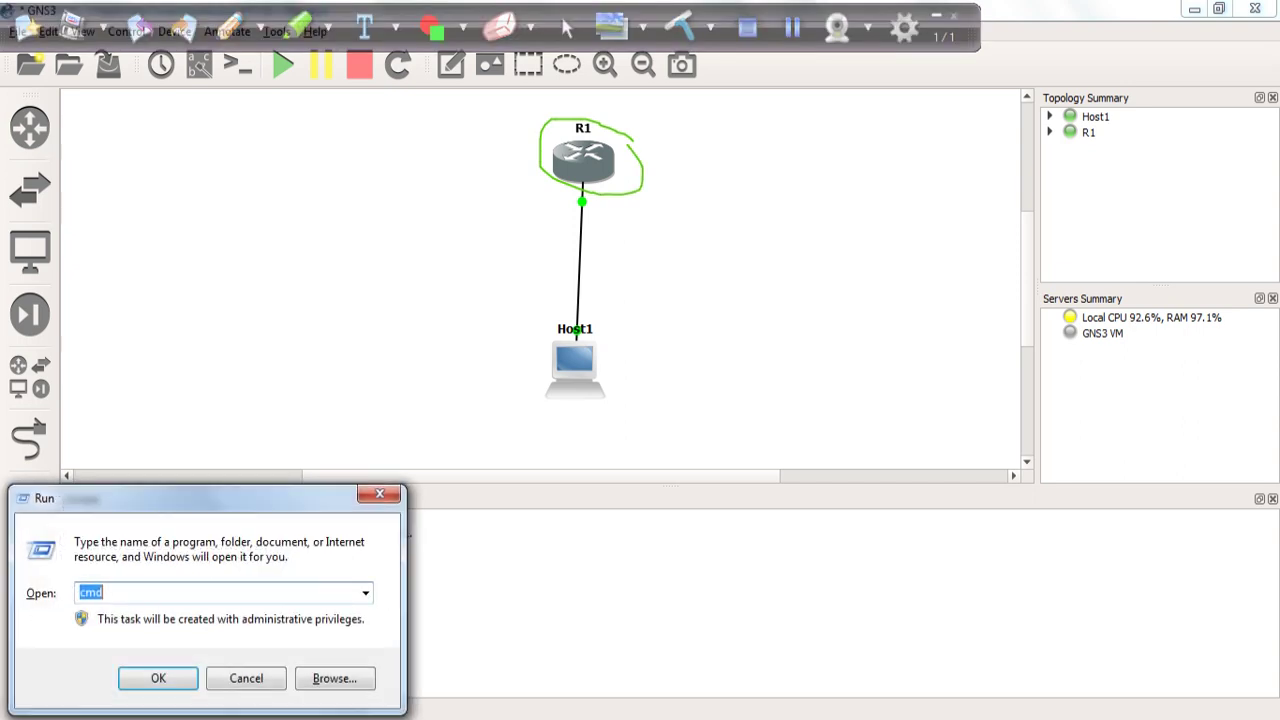
key(Return)
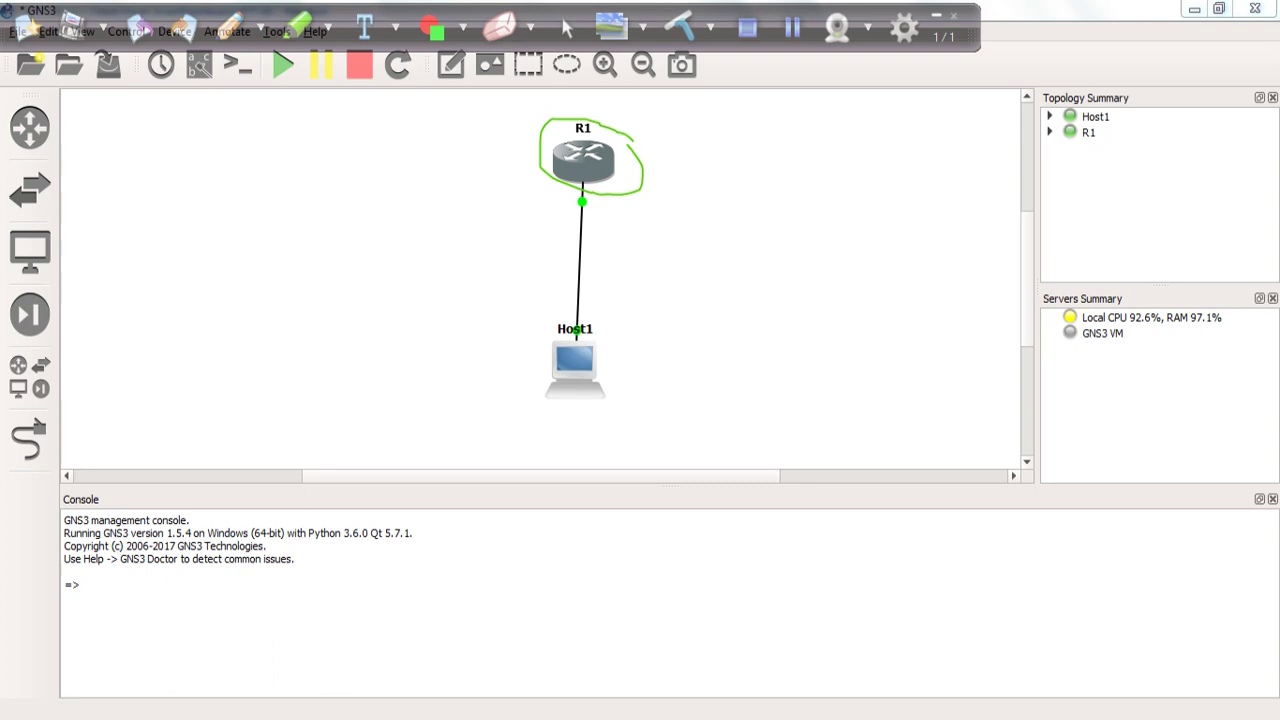
text(ping )
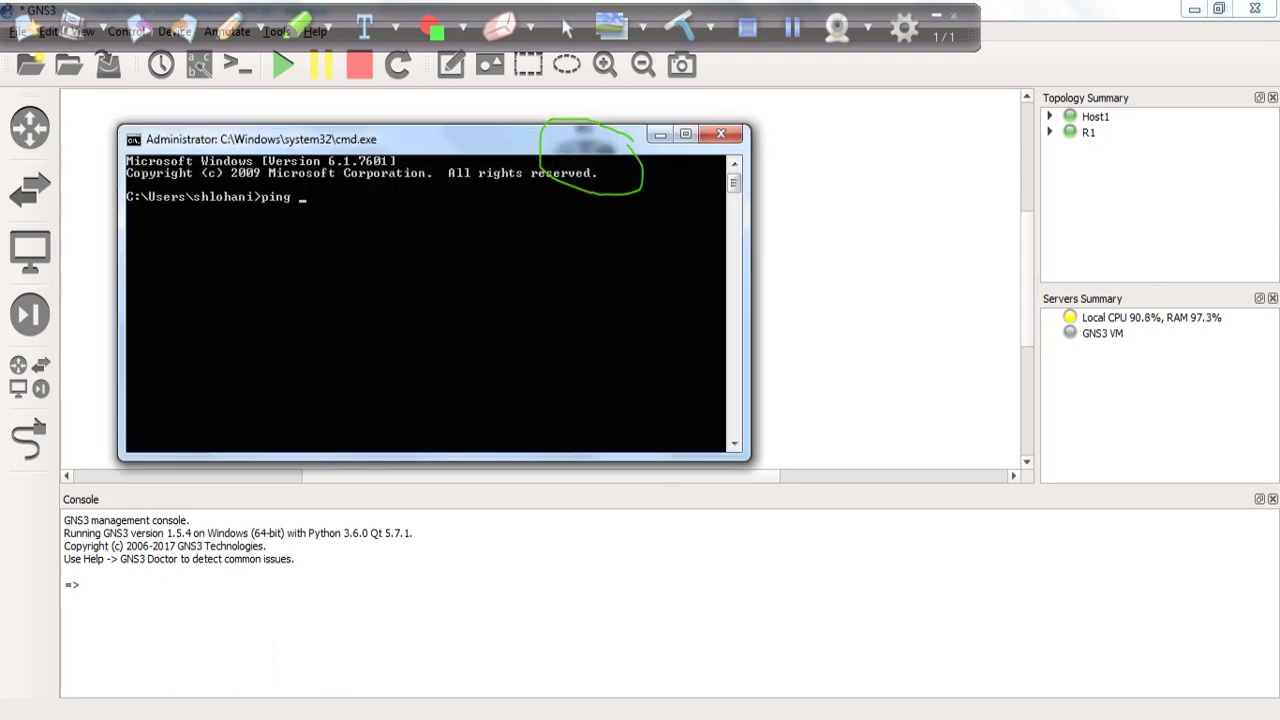
text(172.16)
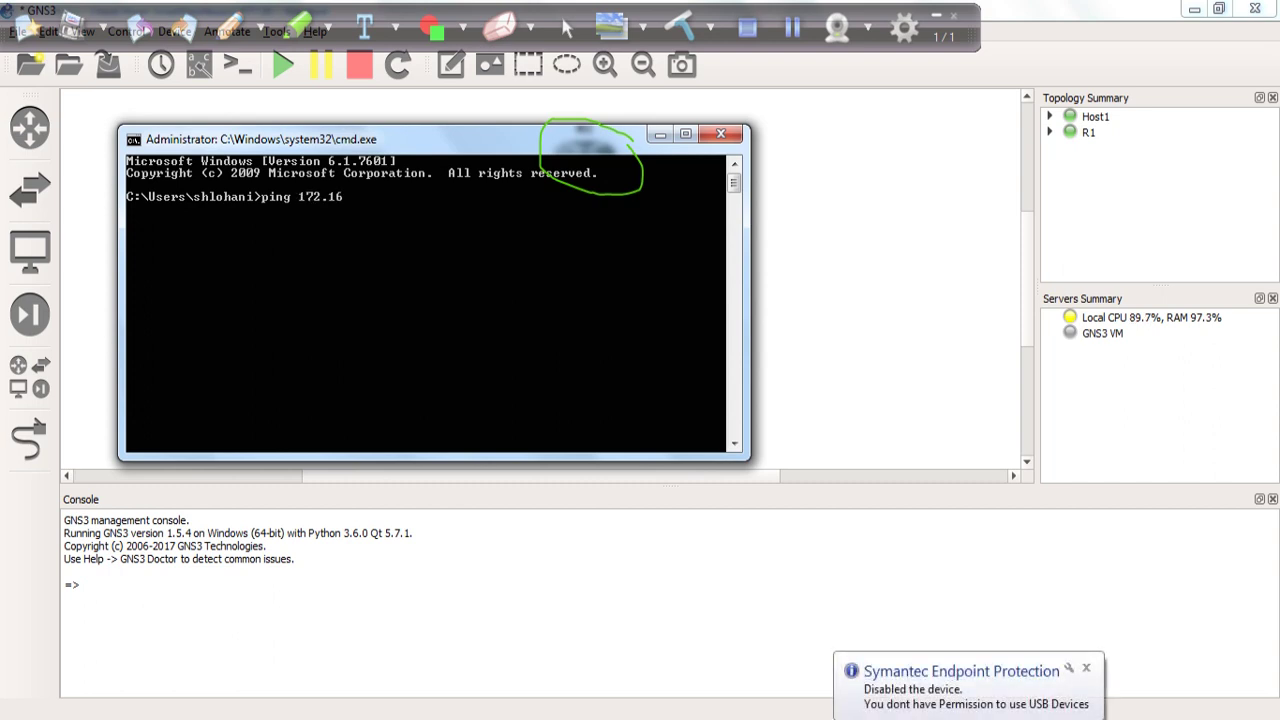
text(8.1.1)
key(Return)
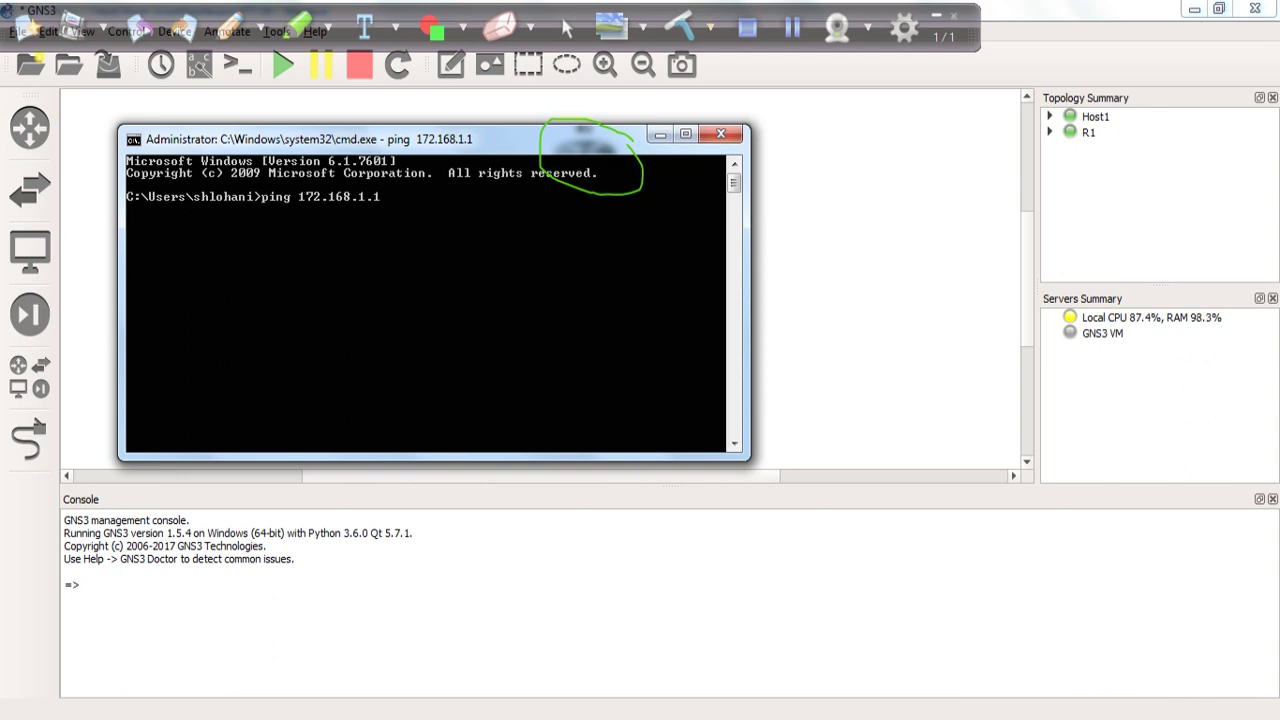
click(680, 27)
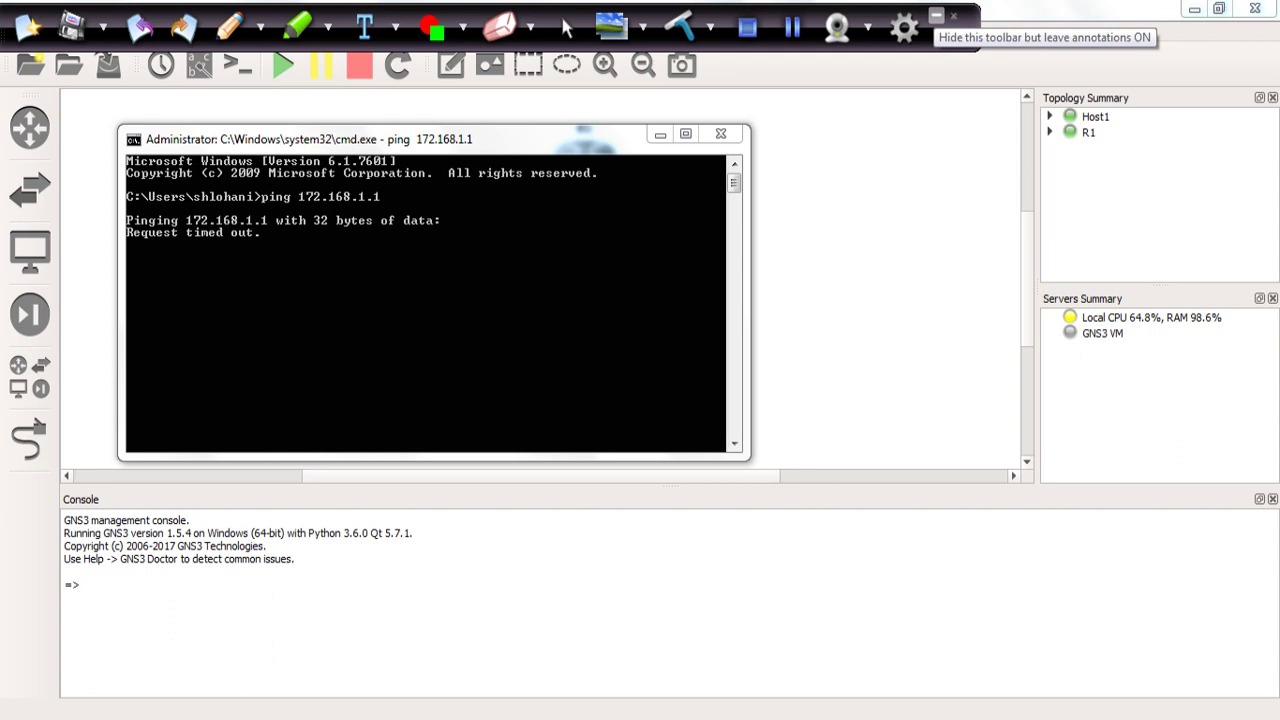
click(936, 15)
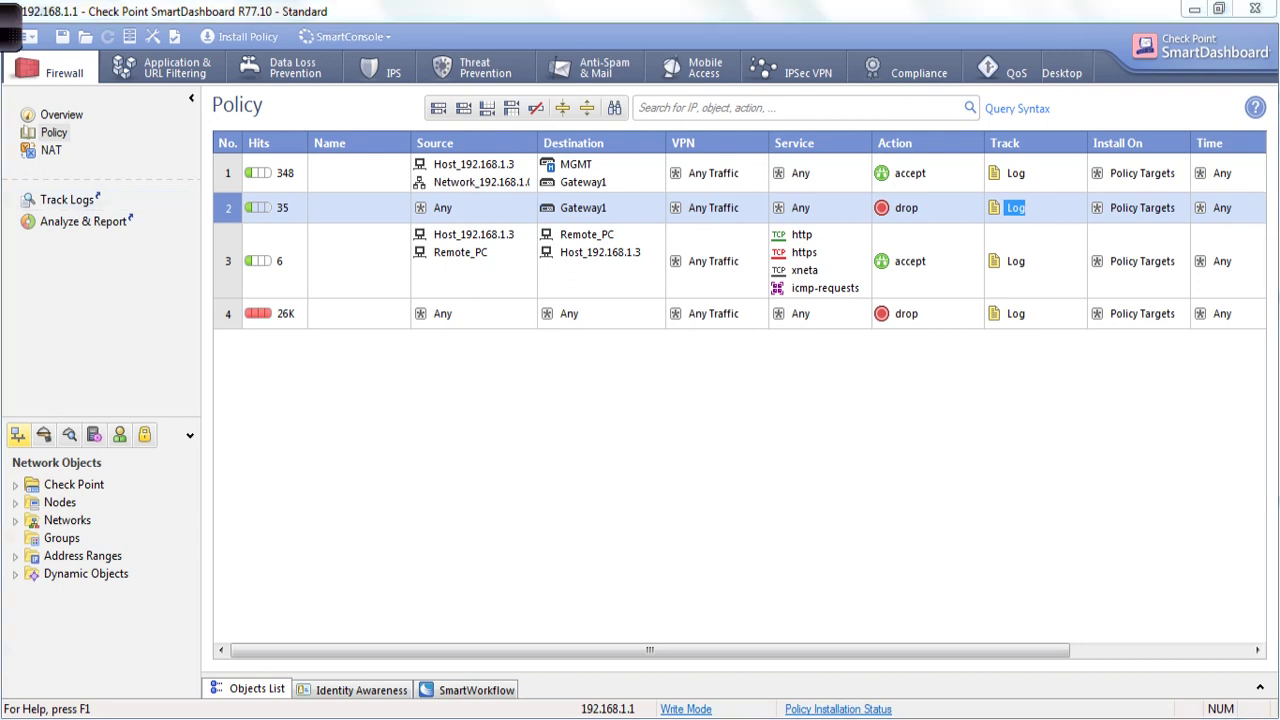
Mark rule 3's source Host_192.168.1.3, its icmp-requests service and its Accept action
mouse_move(11, 30)
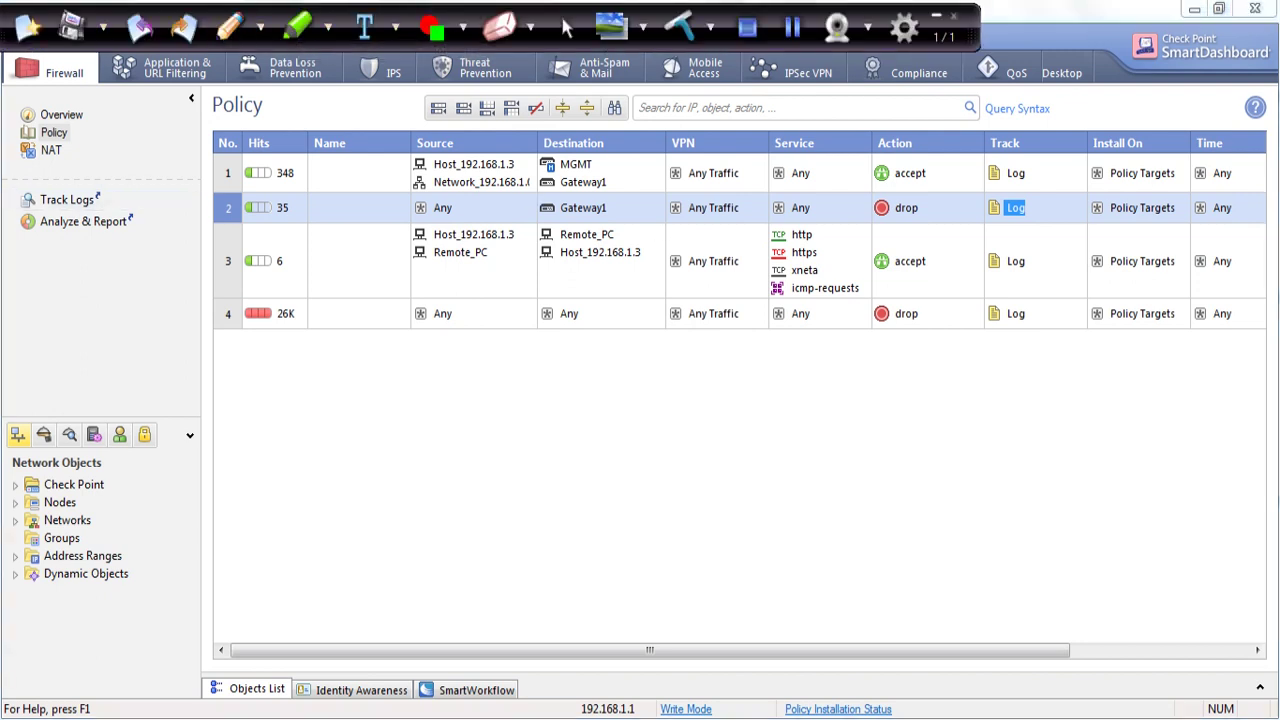
drag(436, 241, 626, 242)
mouse_move(790, 298)
mouse_down()
mouse_move(866, 302)
mouse_move(816, 280)
mouse_move(758, 294)
mouse_move(808, 299)
mouse_up()
drag(909, 274, 963, 251)
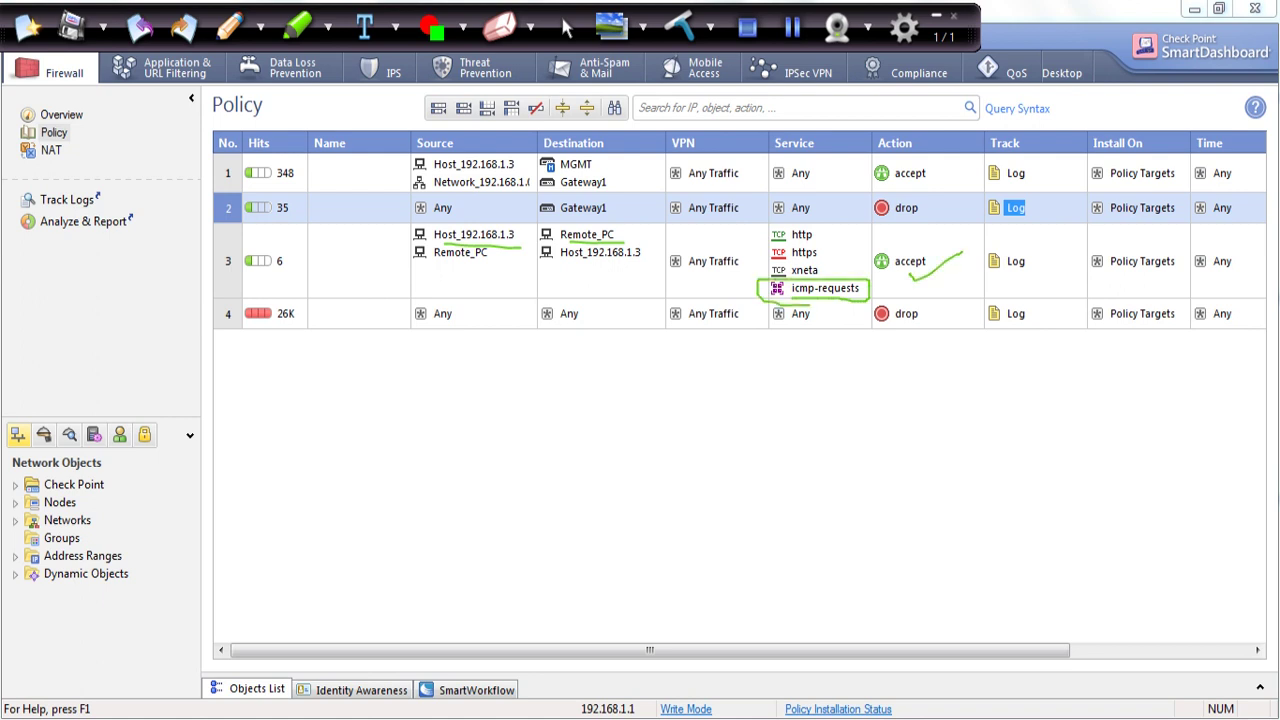
Put the drawing tools away and launch SmartView Tracker from the SmartConsole menu
click(936, 15)
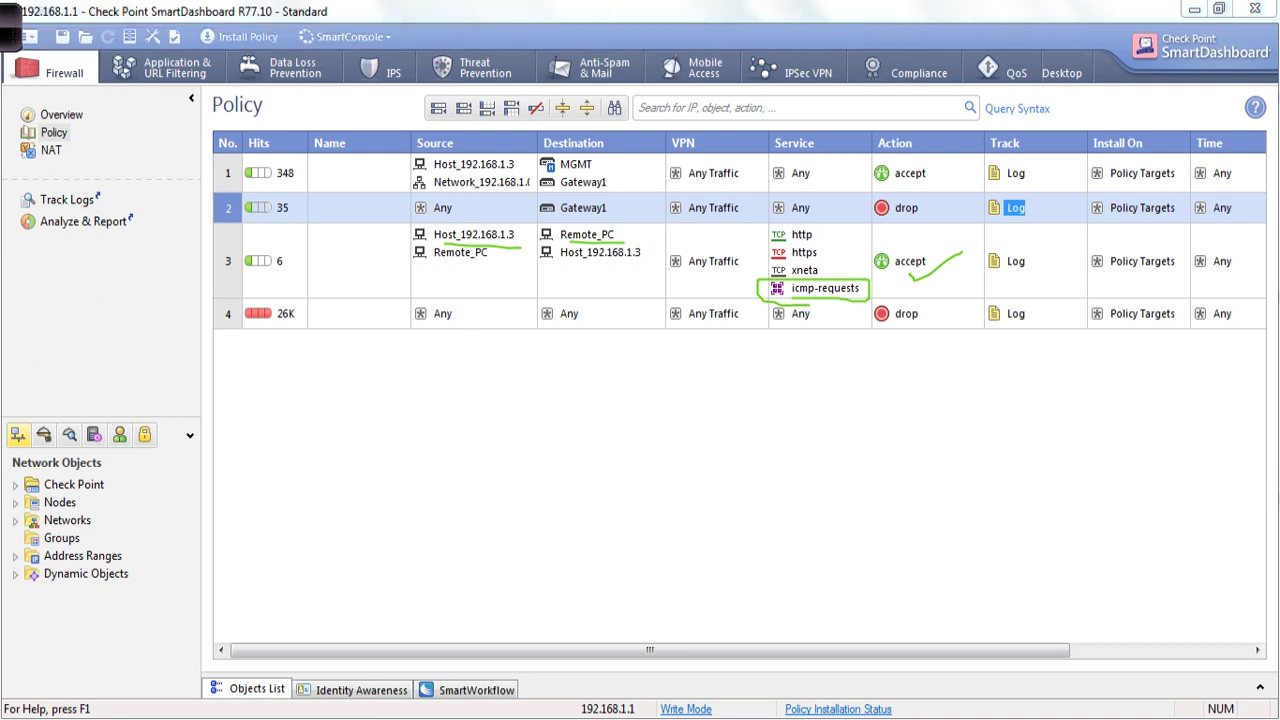
click(10, 28)
click(567, 27)
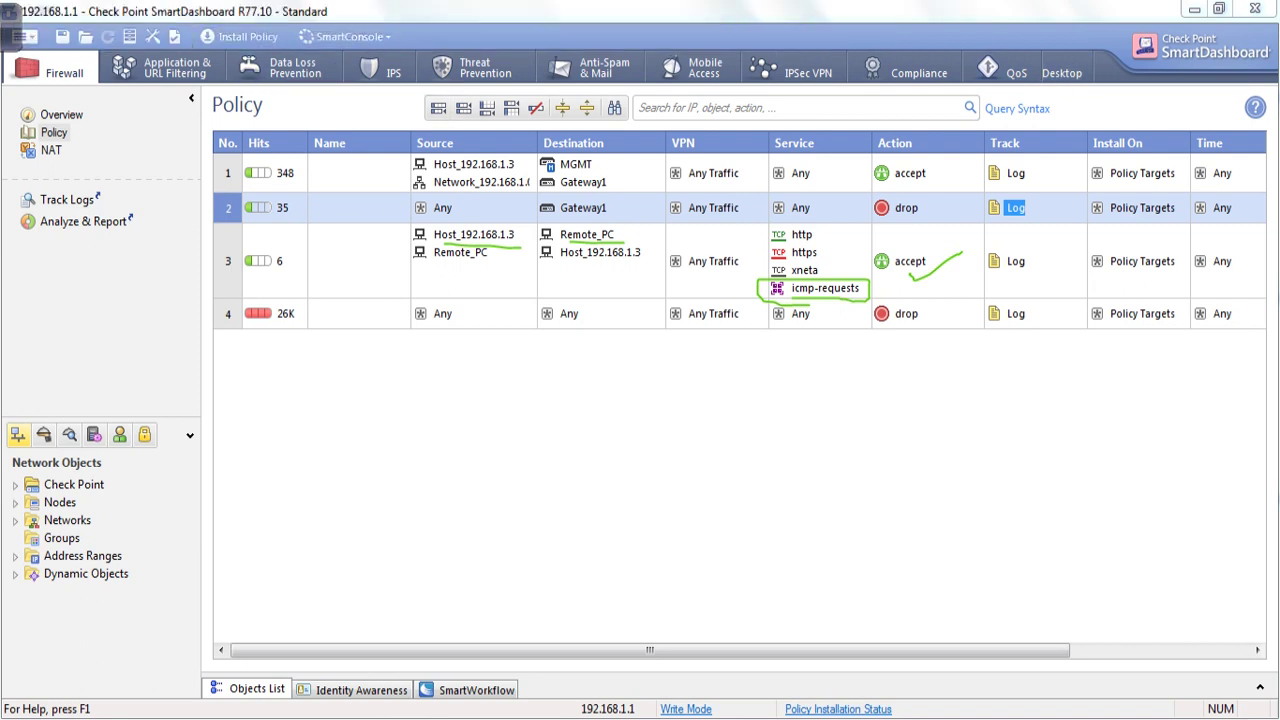
click(348, 36)
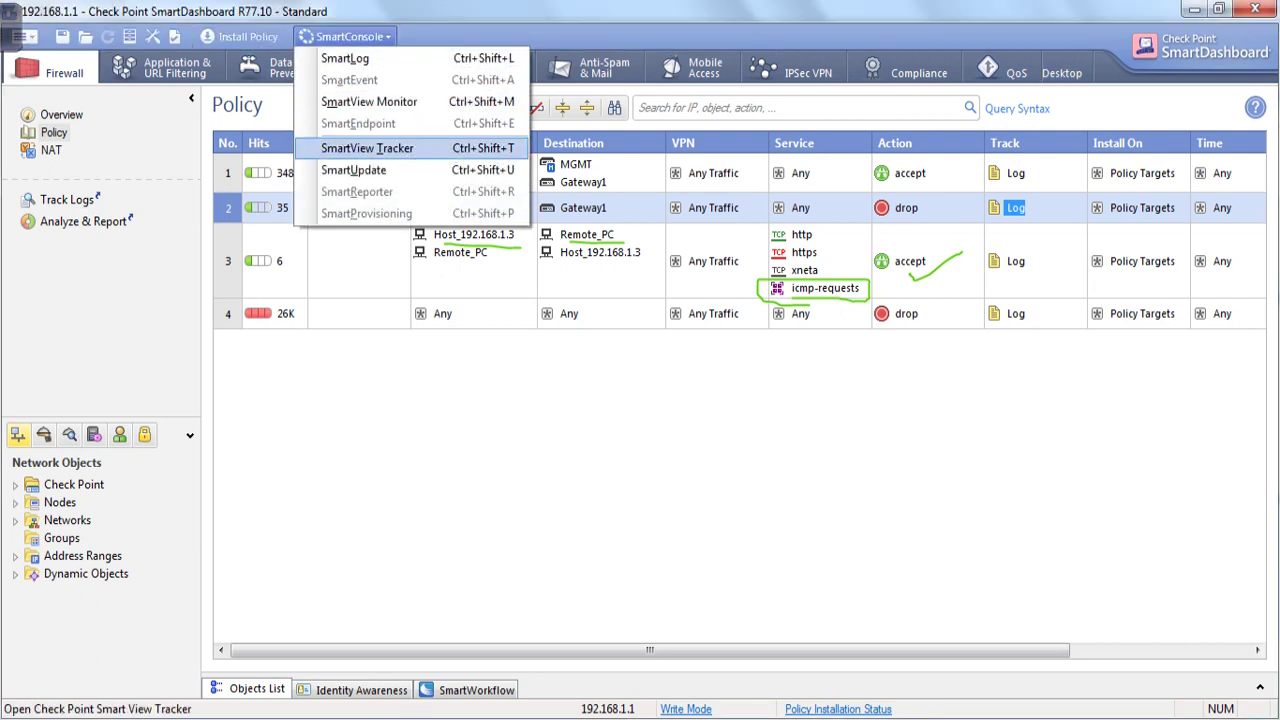
click(367, 148)
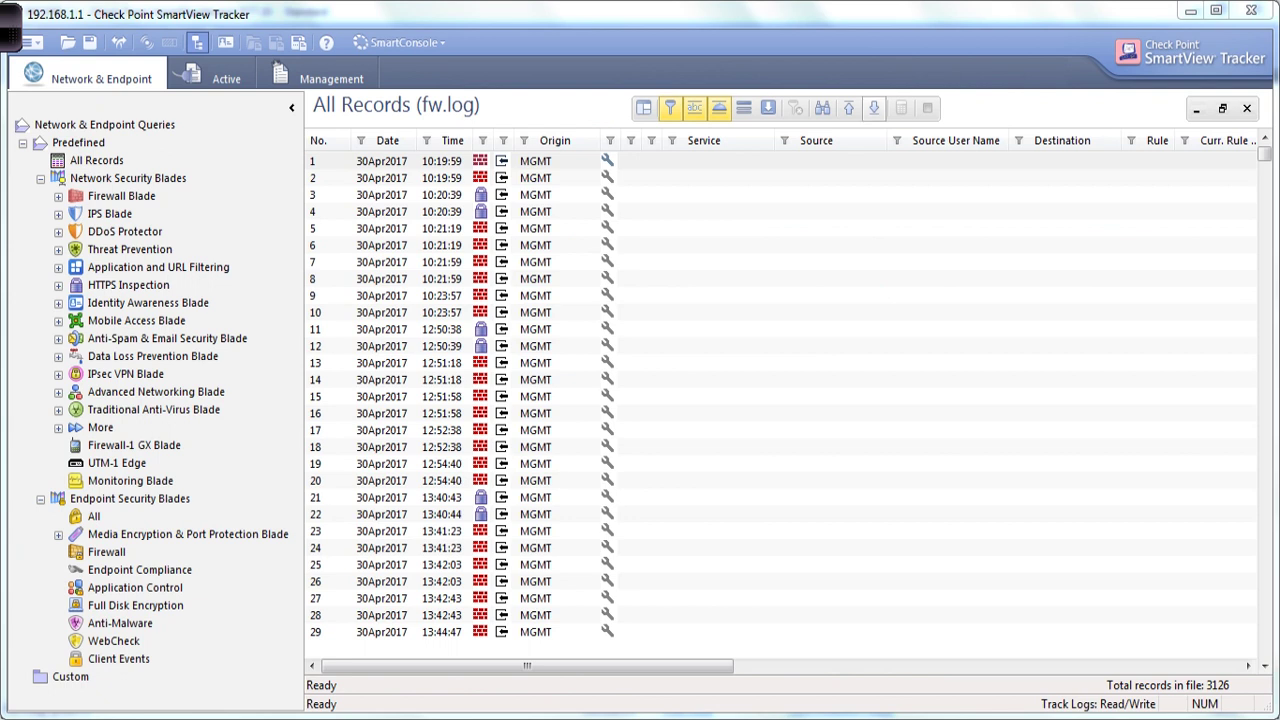
Jump to the newest log records, then rerun the ping to 172.168.1.1
click(874, 108)
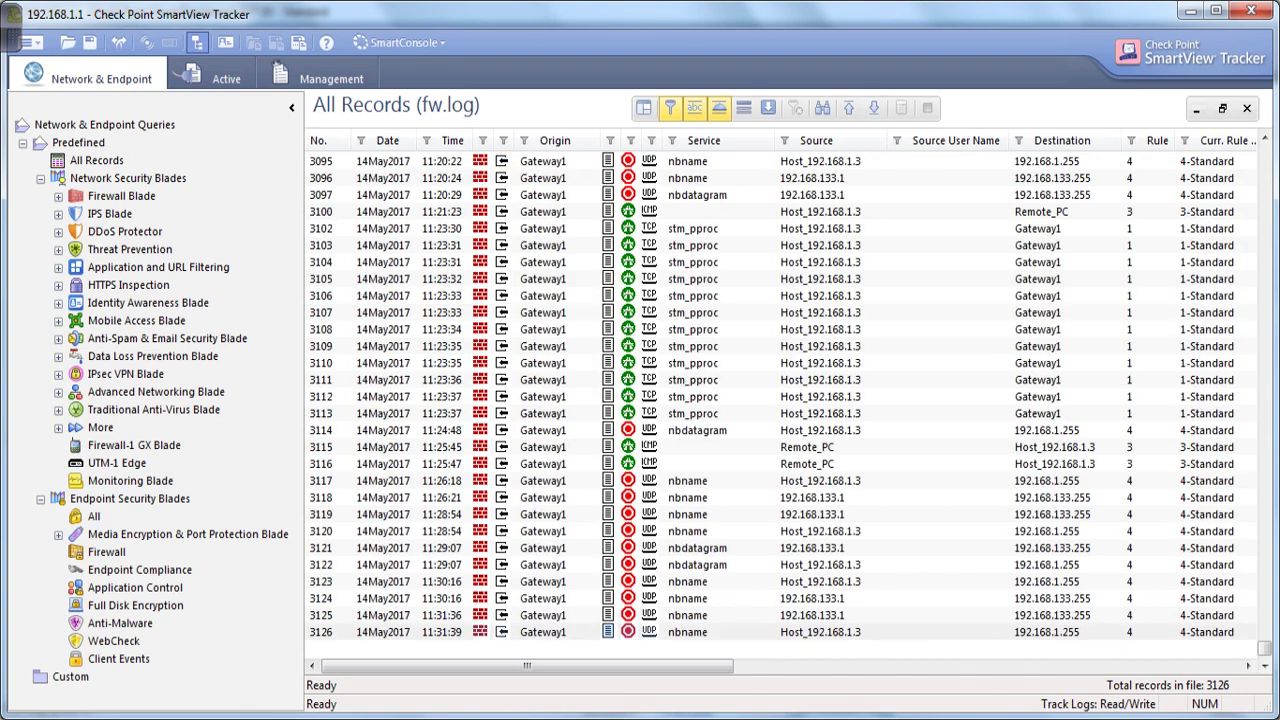
key(alt+Tab)
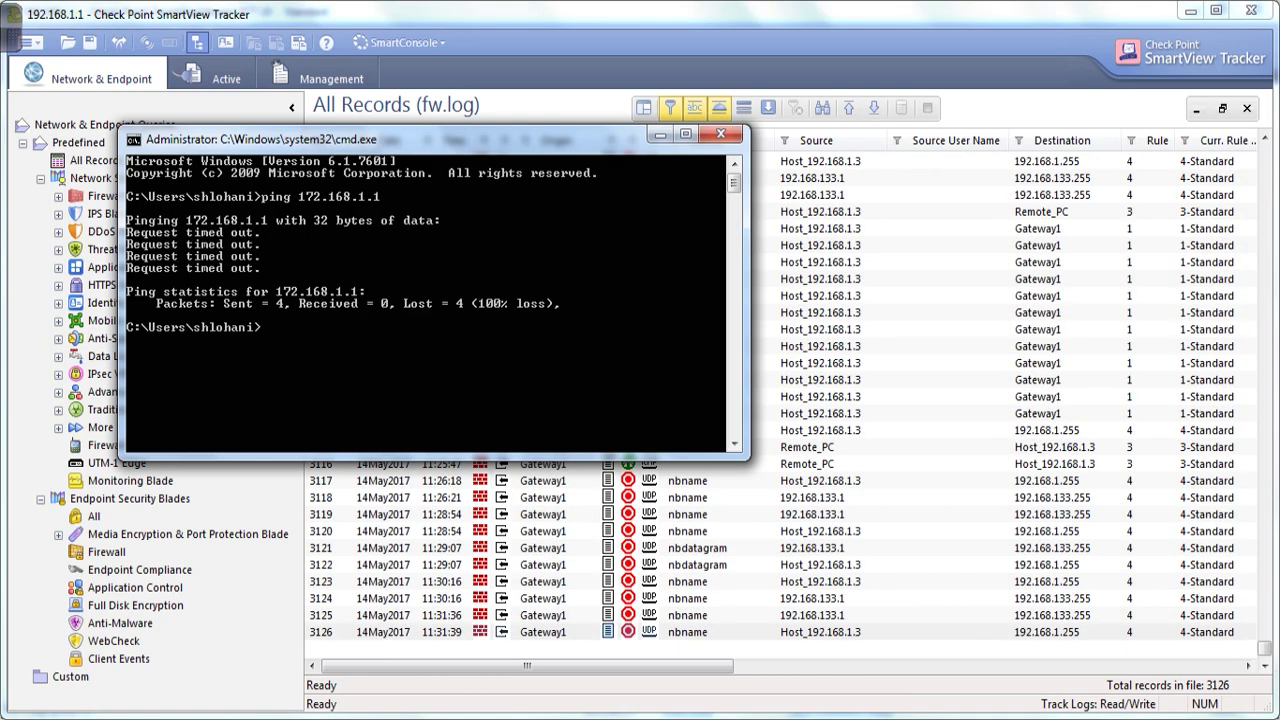
key(Up)
key(Return)
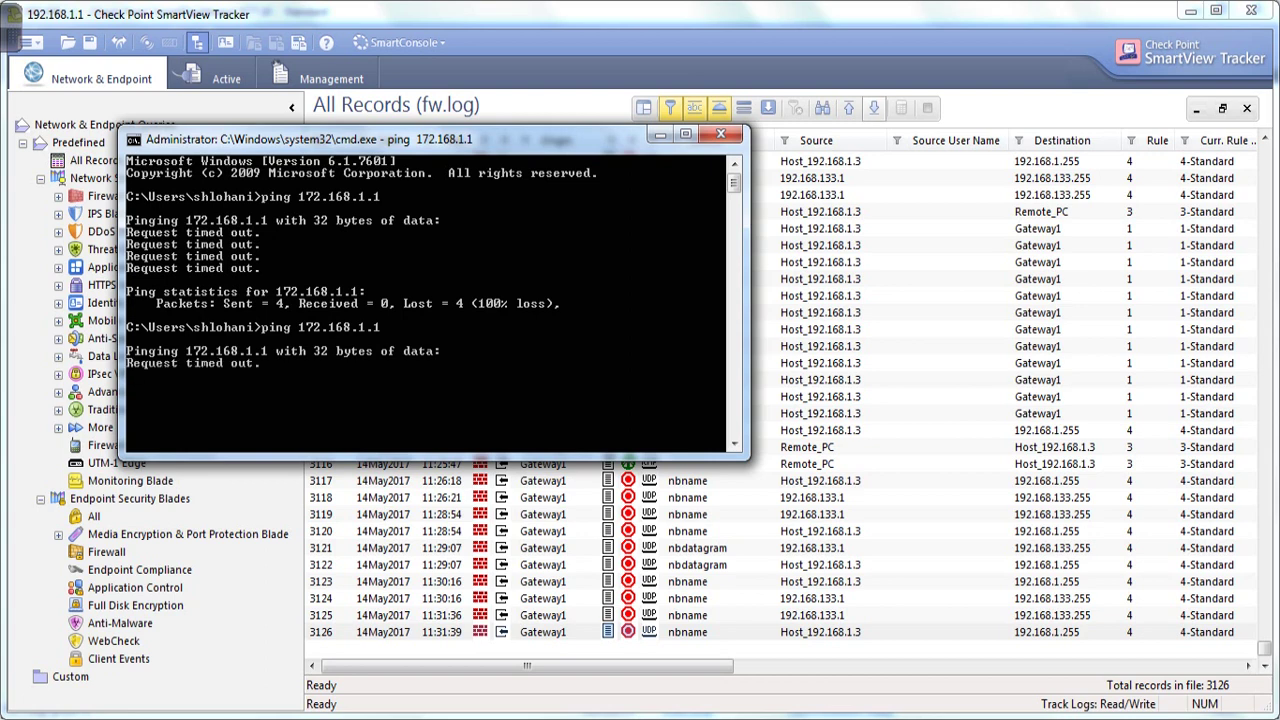
Show the newest records again and circle the Read/Write log status
click(874, 108)
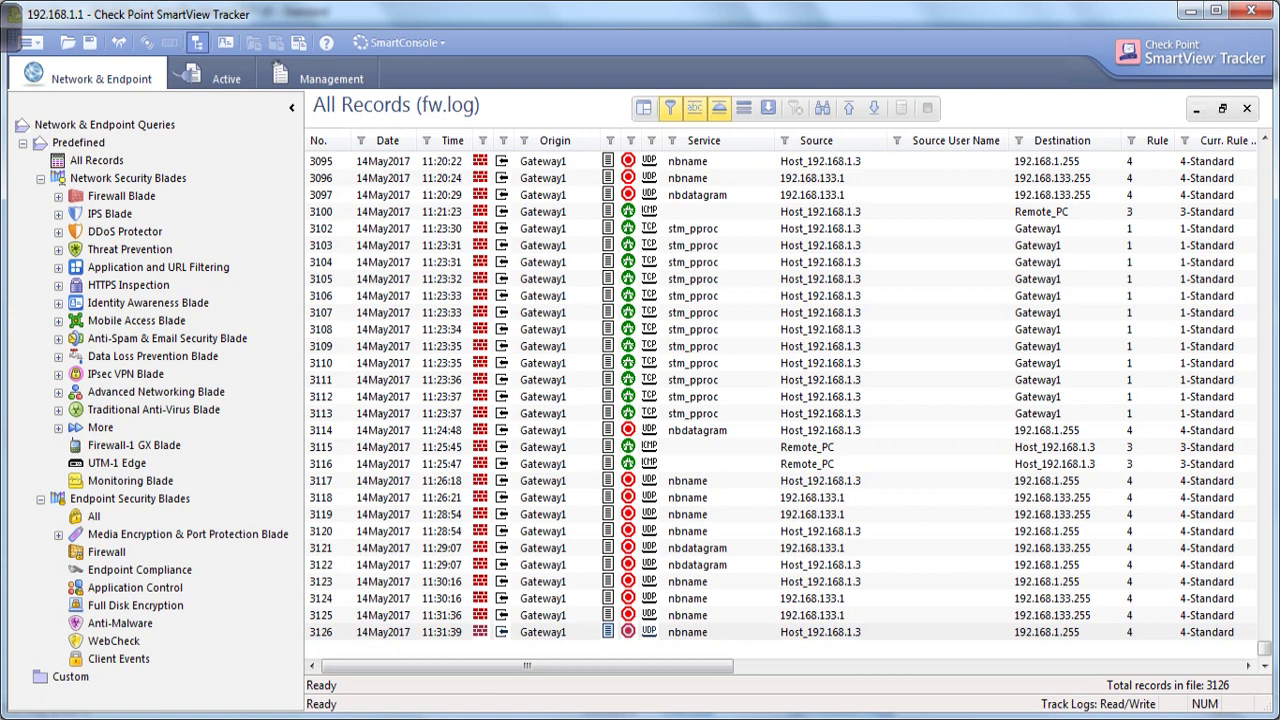
click(873, 107)
mouse_move(9, 27)
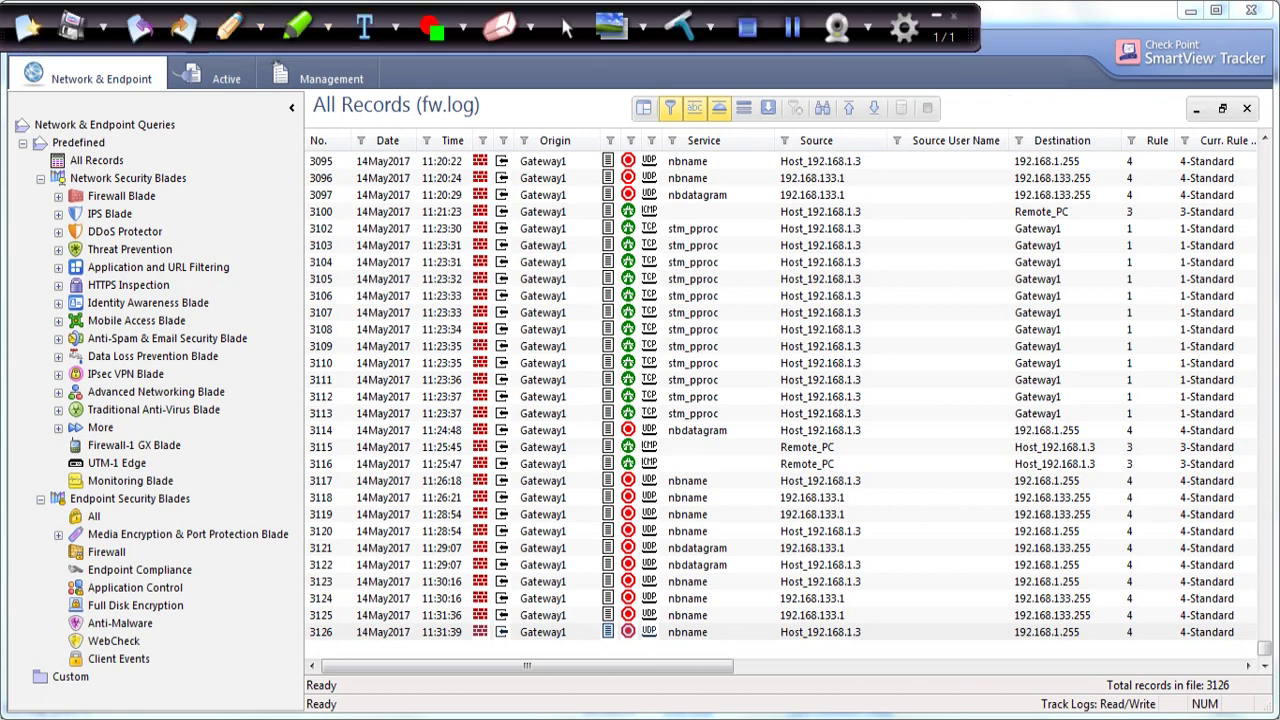
mouse_move(1168, 710)
mouse_down()
mouse_move(1183, 698)
mouse_move(1133, 706)
mouse_up()
Rerun the ping to 172.168.1.1, this time getting replies
click(936, 15)
key(alt+Tab)
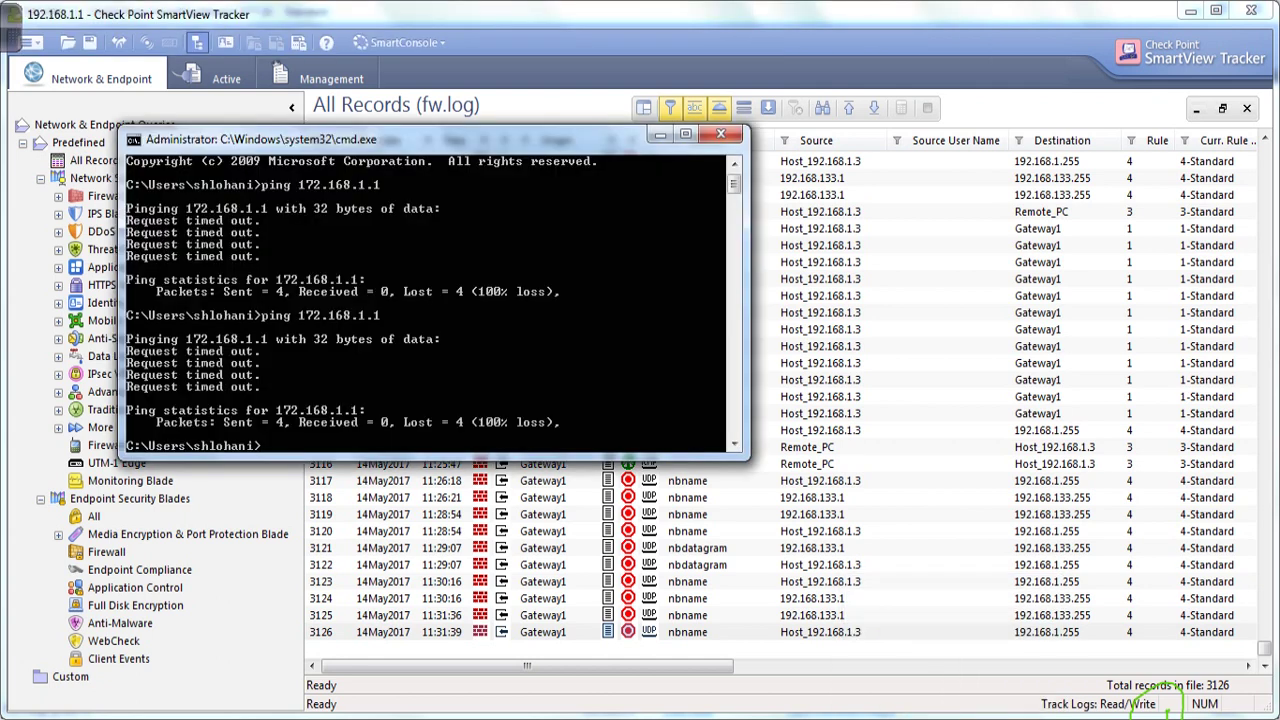
key(Up)
key(Return)
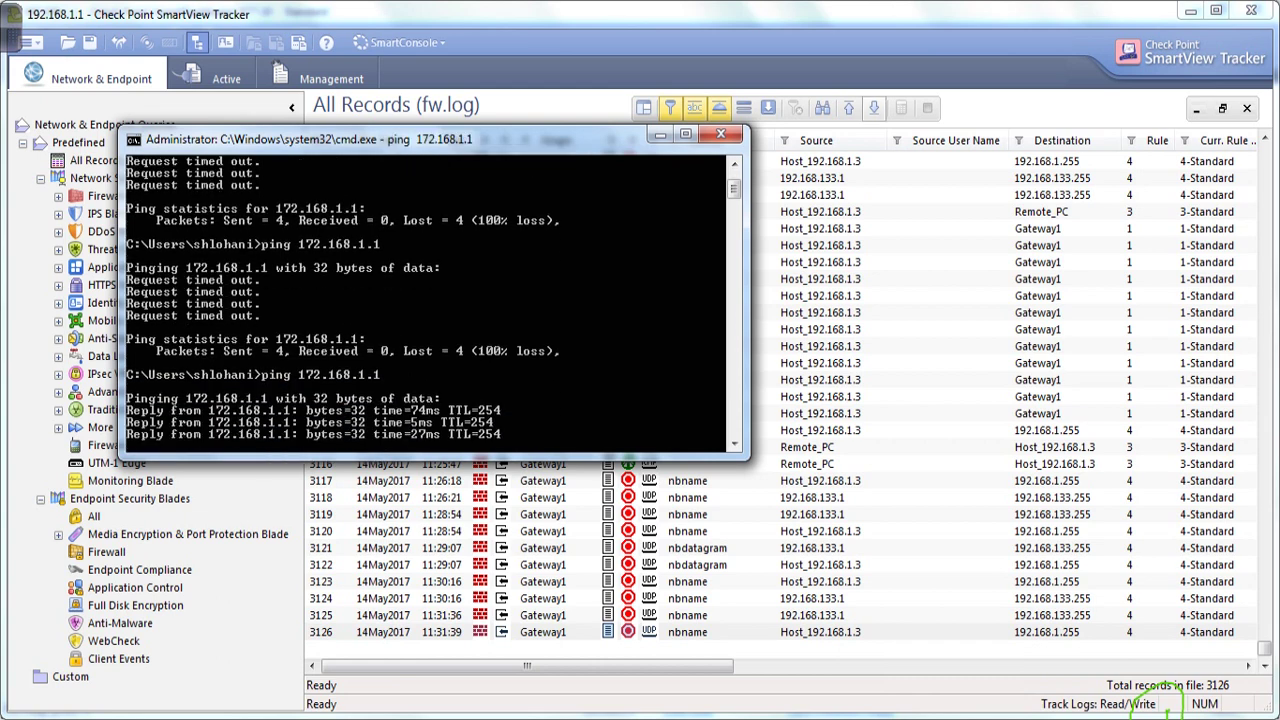
Back in SmartView Tracker, jump to the newest records and reload All Records
key(alt+Tab)
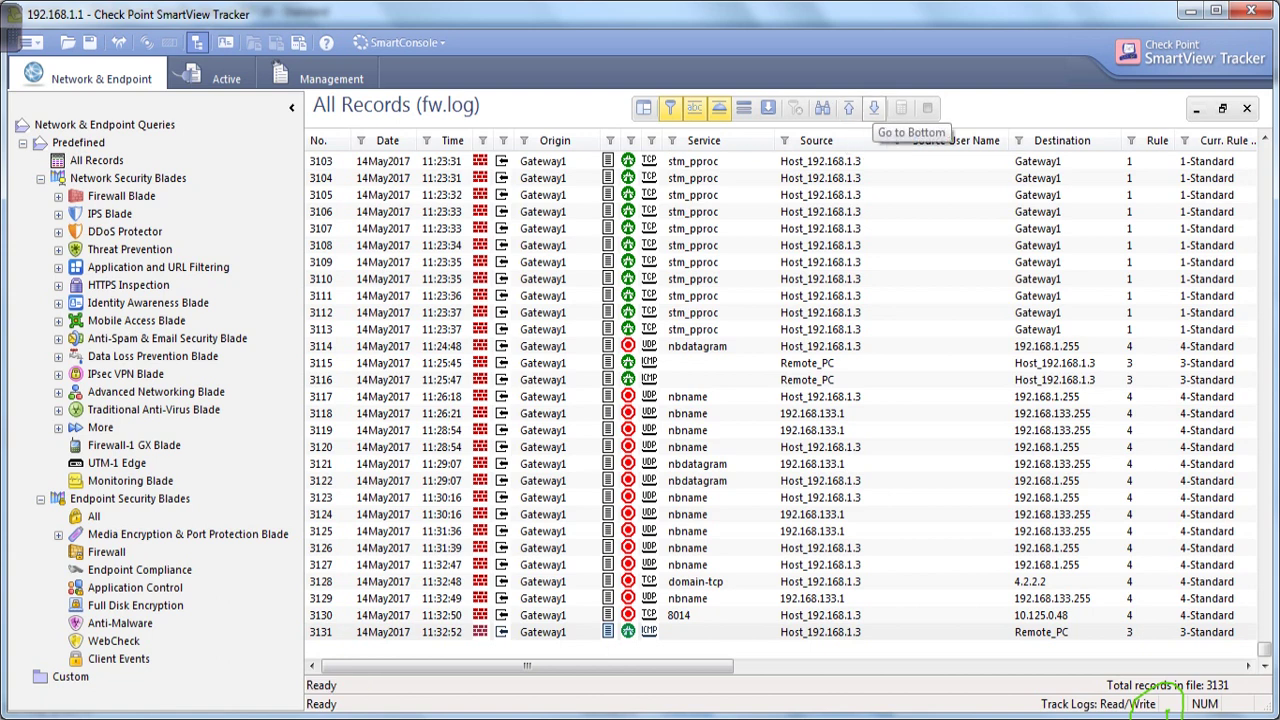
click(874, 108)
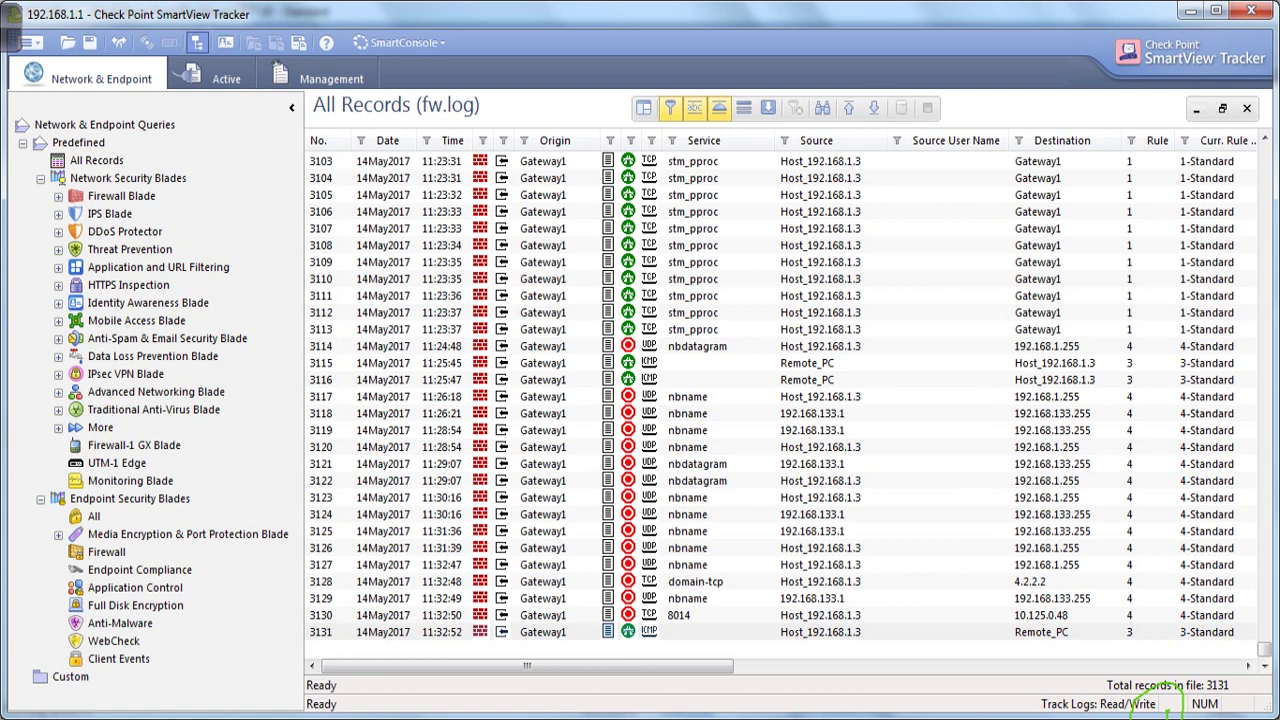
mouse_move(845, 396)
click(97, 161)
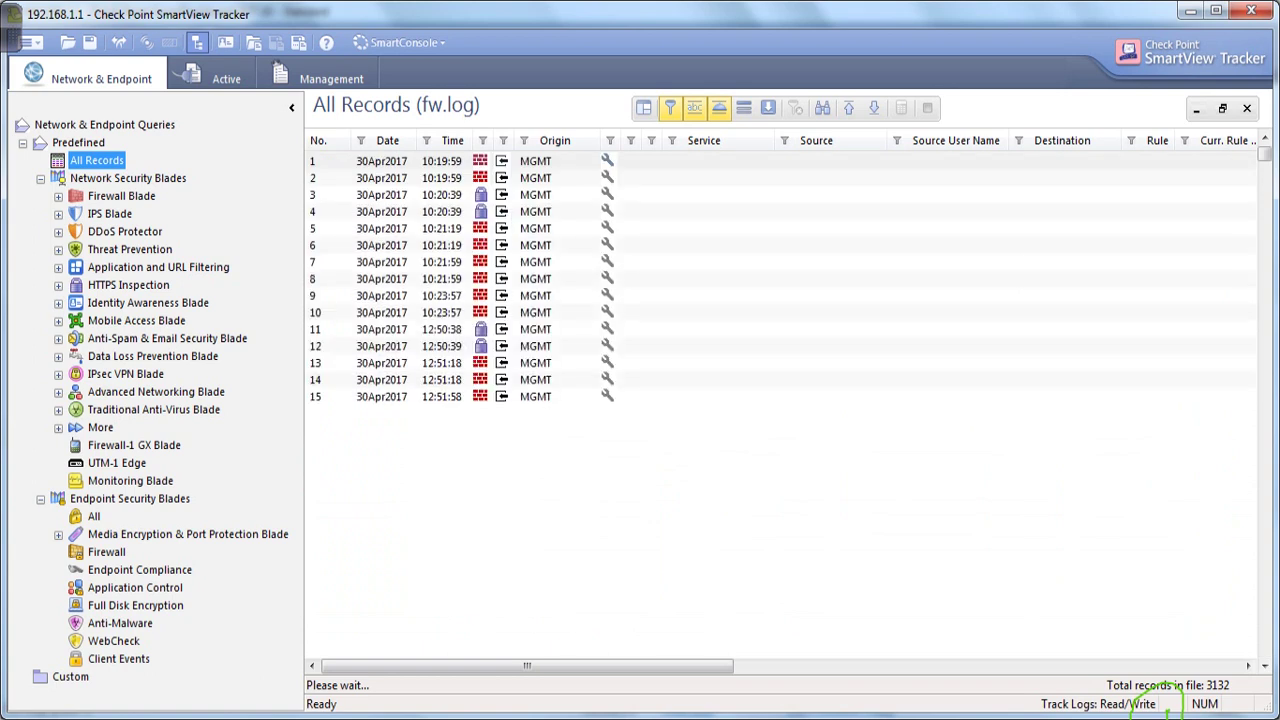
Show the newest records and expand the Firewall, Voice over IP, IPS and DDoS Protector queries
click(874, 108)
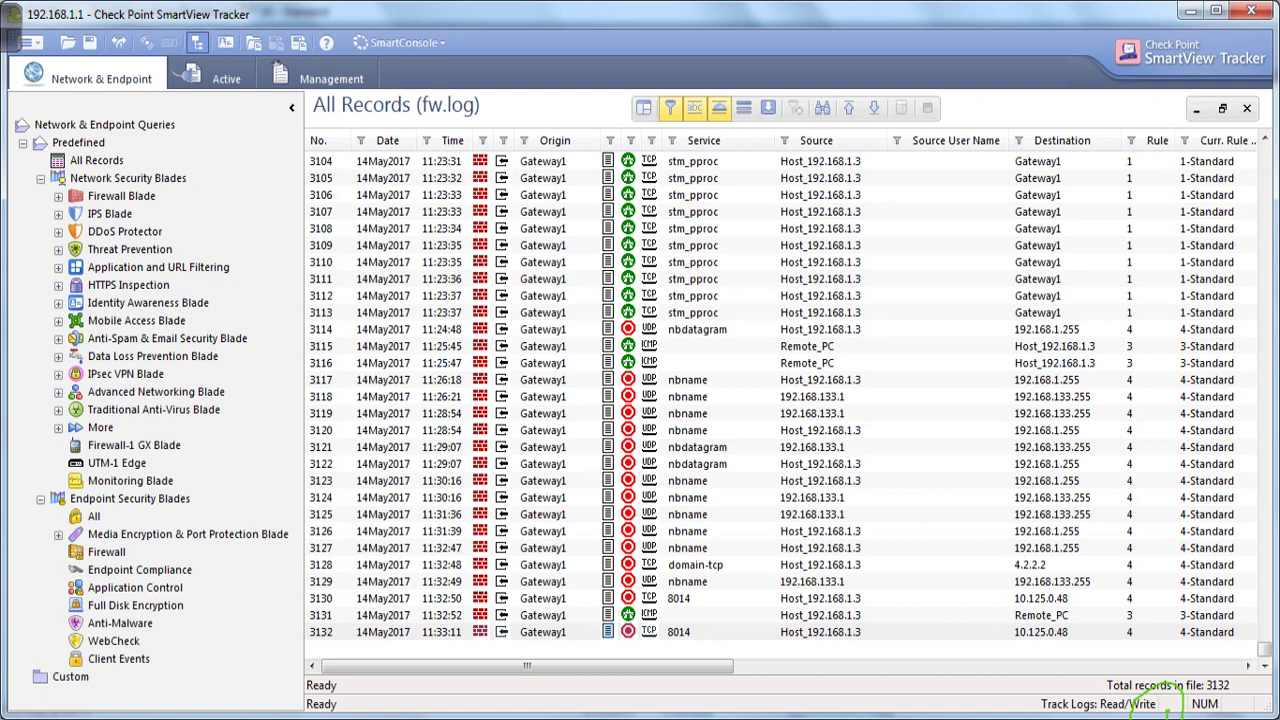
click(58, 197)
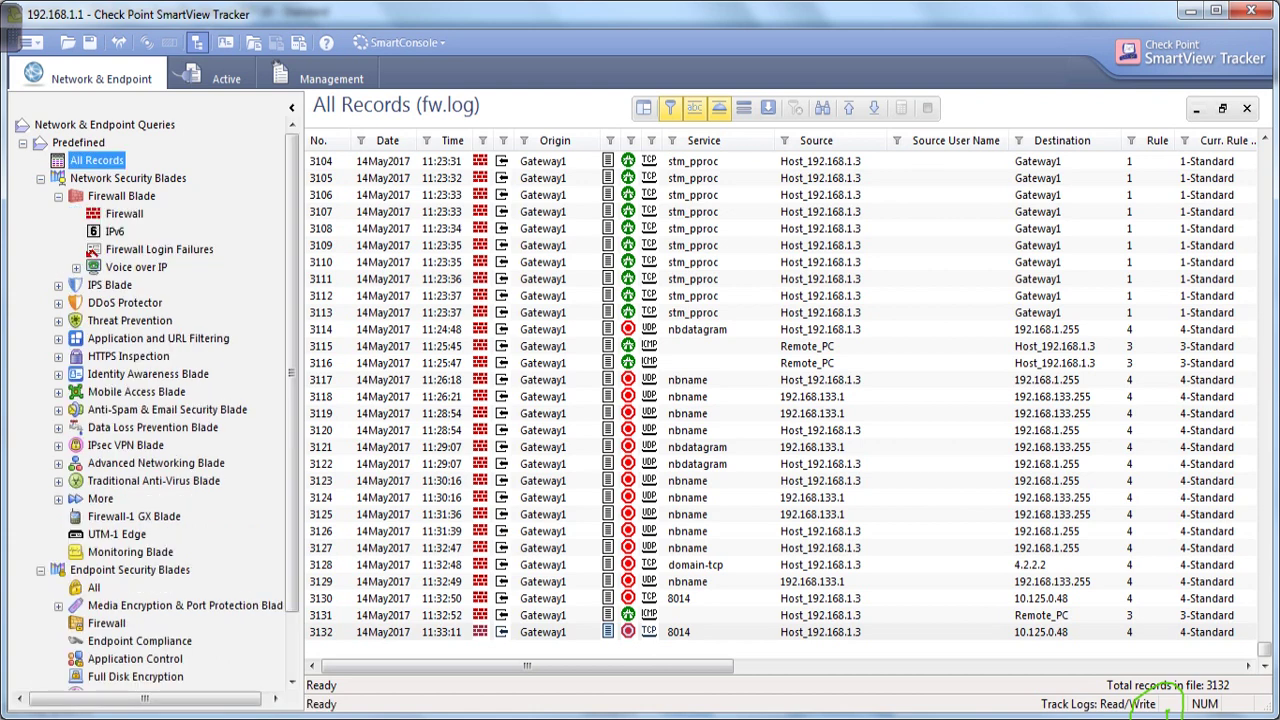
click(124, 214)
key(Down)
key(Down)
key(Down)
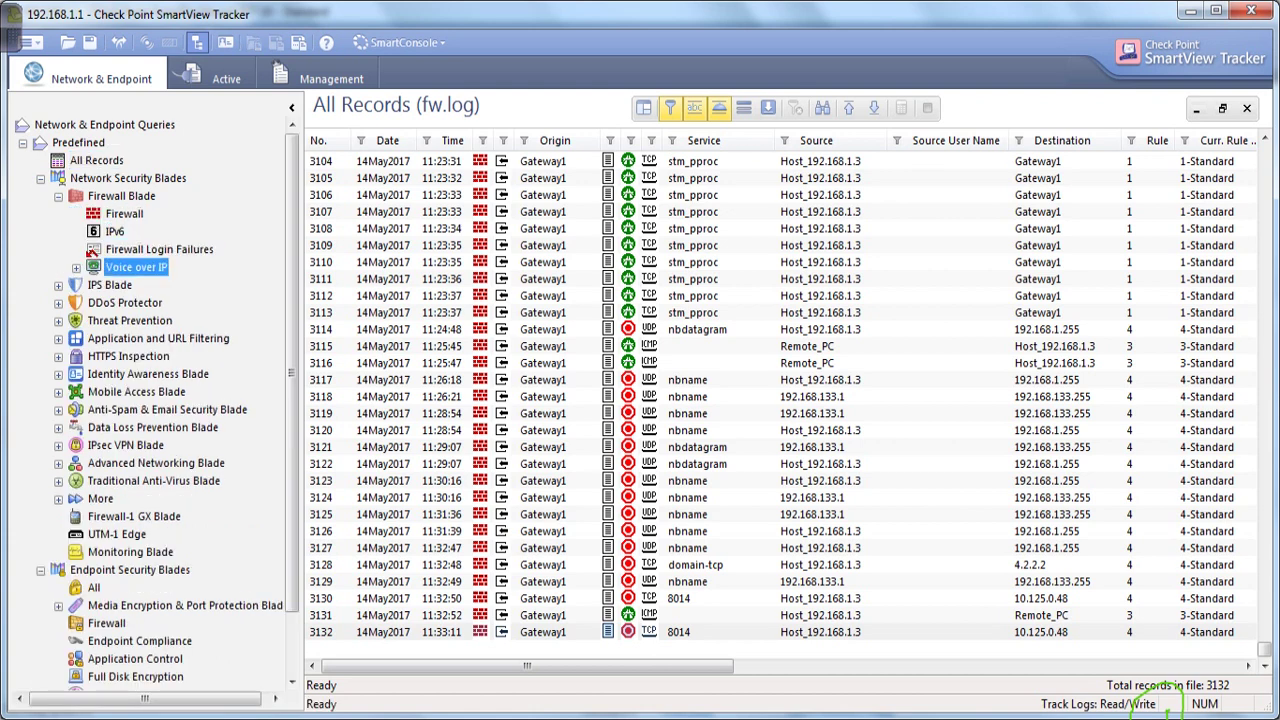
key(Right)
click(58, 375)
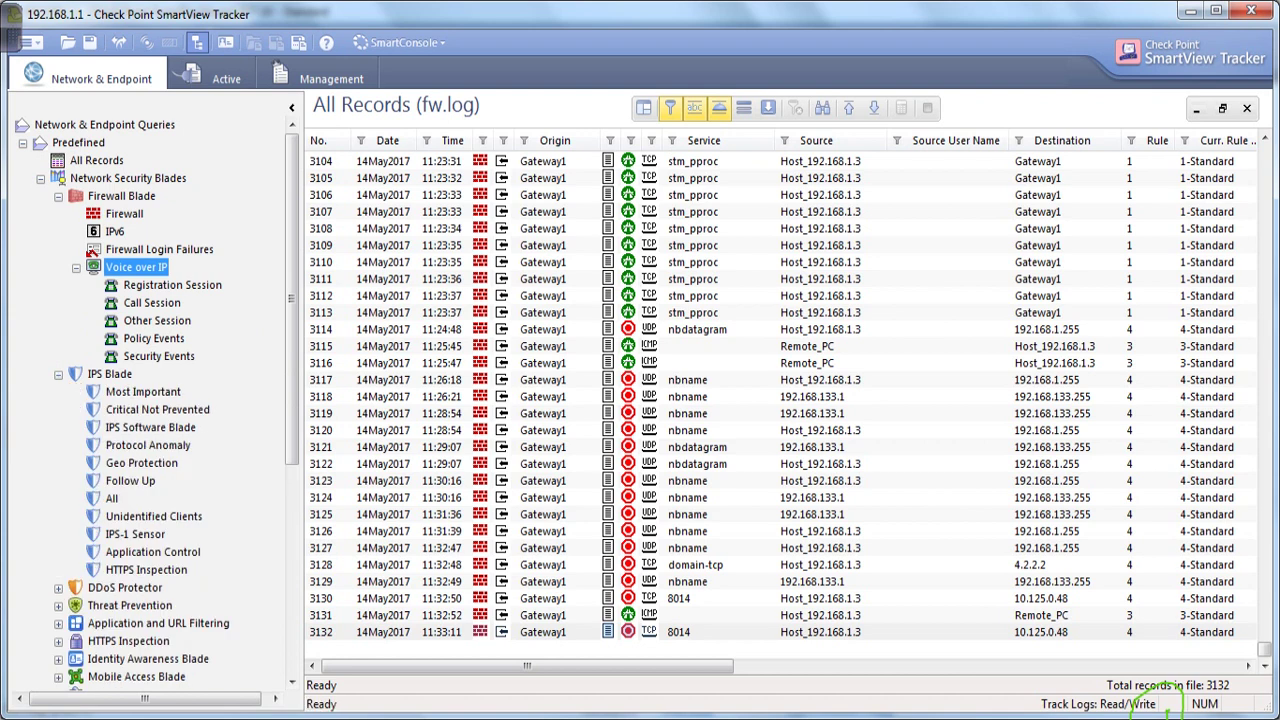
click(58, 587)
Select ICMP log record 3131 from Host_192.168.1.3 to Remote_PC
scroll(150, 400, down, 2)
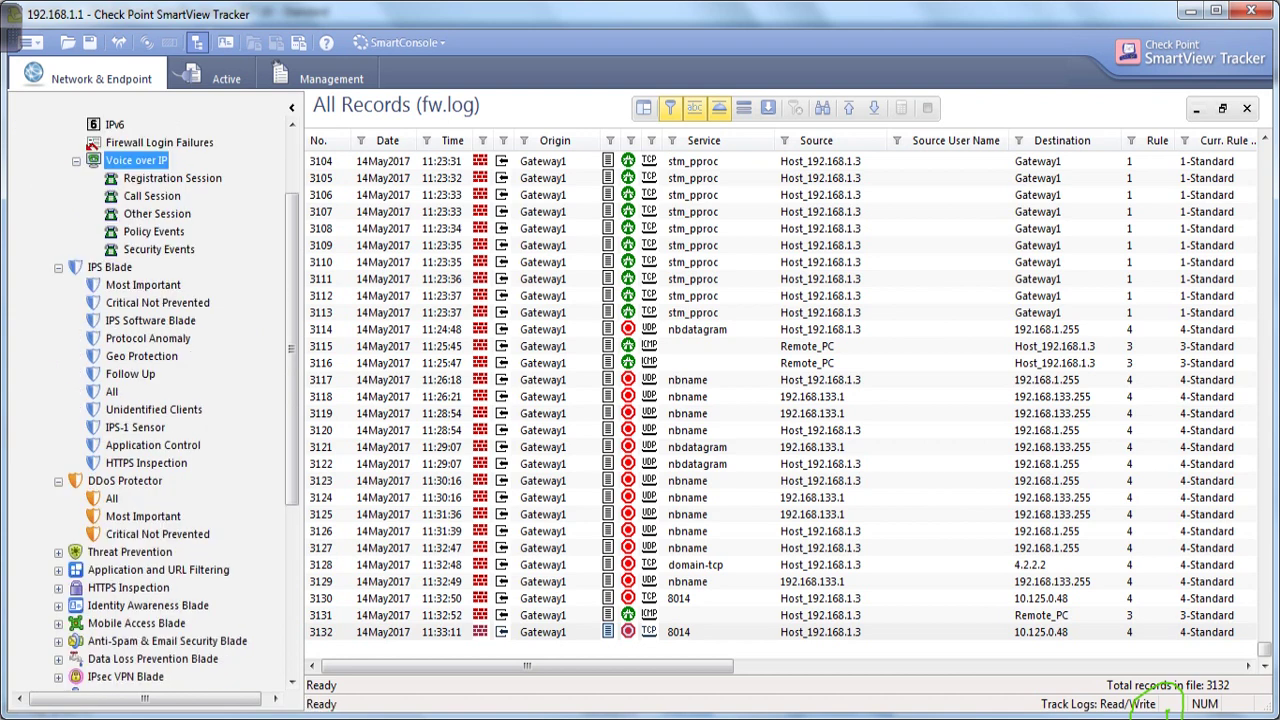
scroll(150, 400, up, 2)
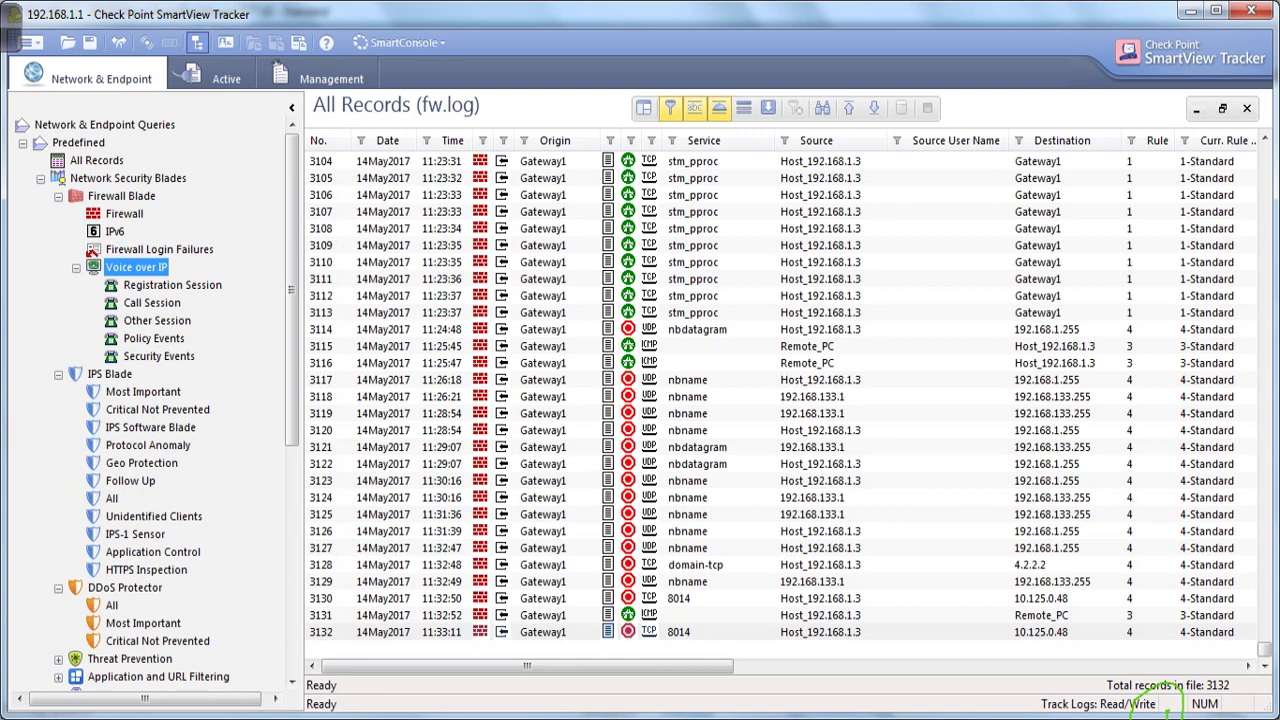
click(780, 615)
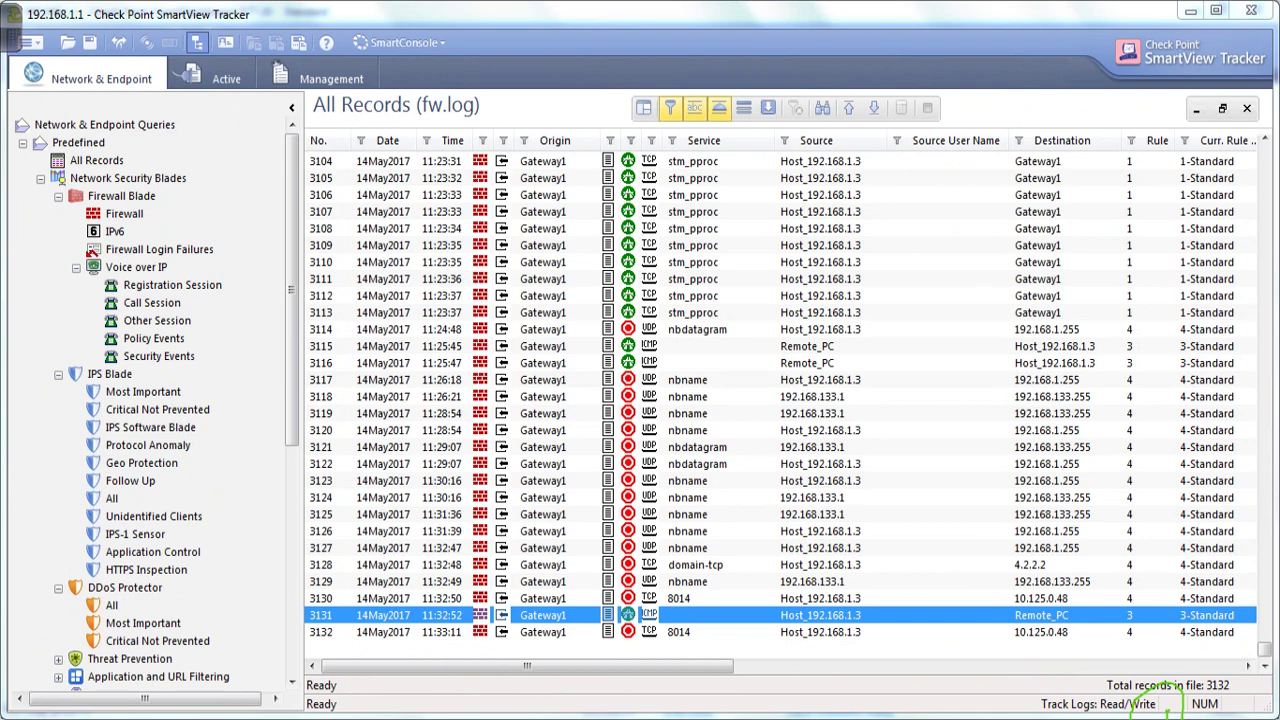
Open record 3131's details and highlight its Gateway/Management Product value
key(Return)
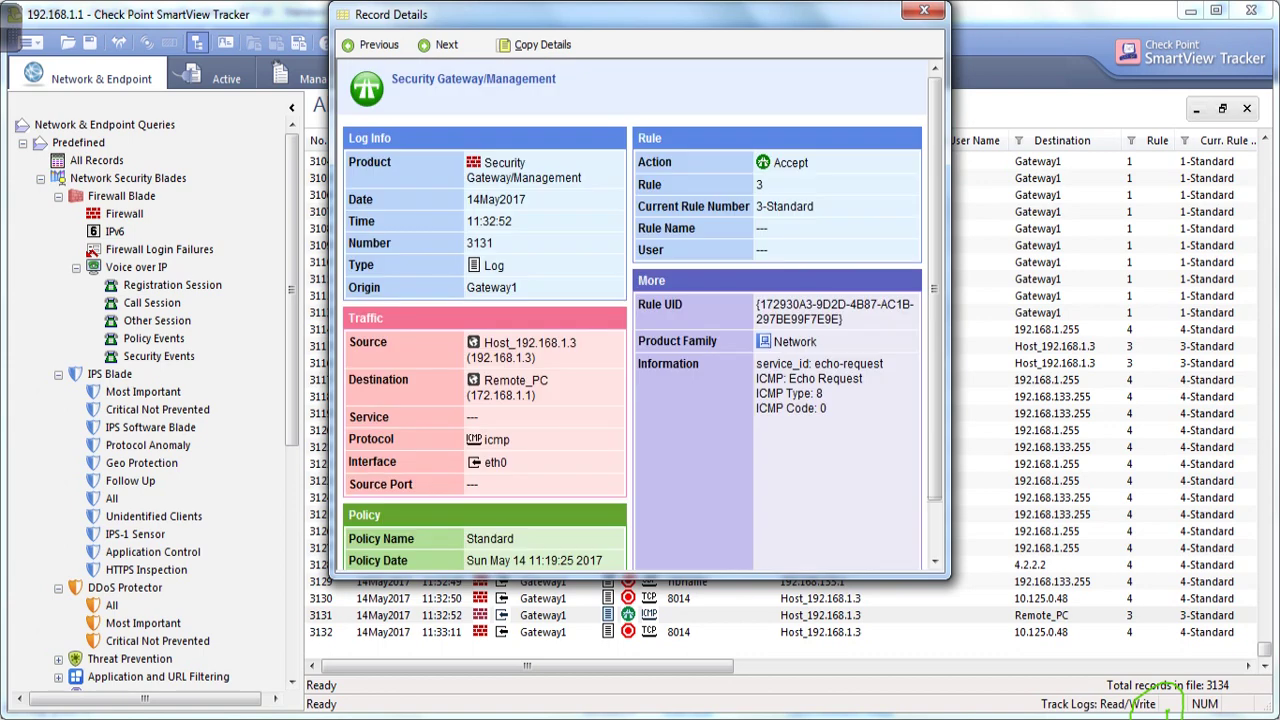
drag(640, 14, 686, 59)
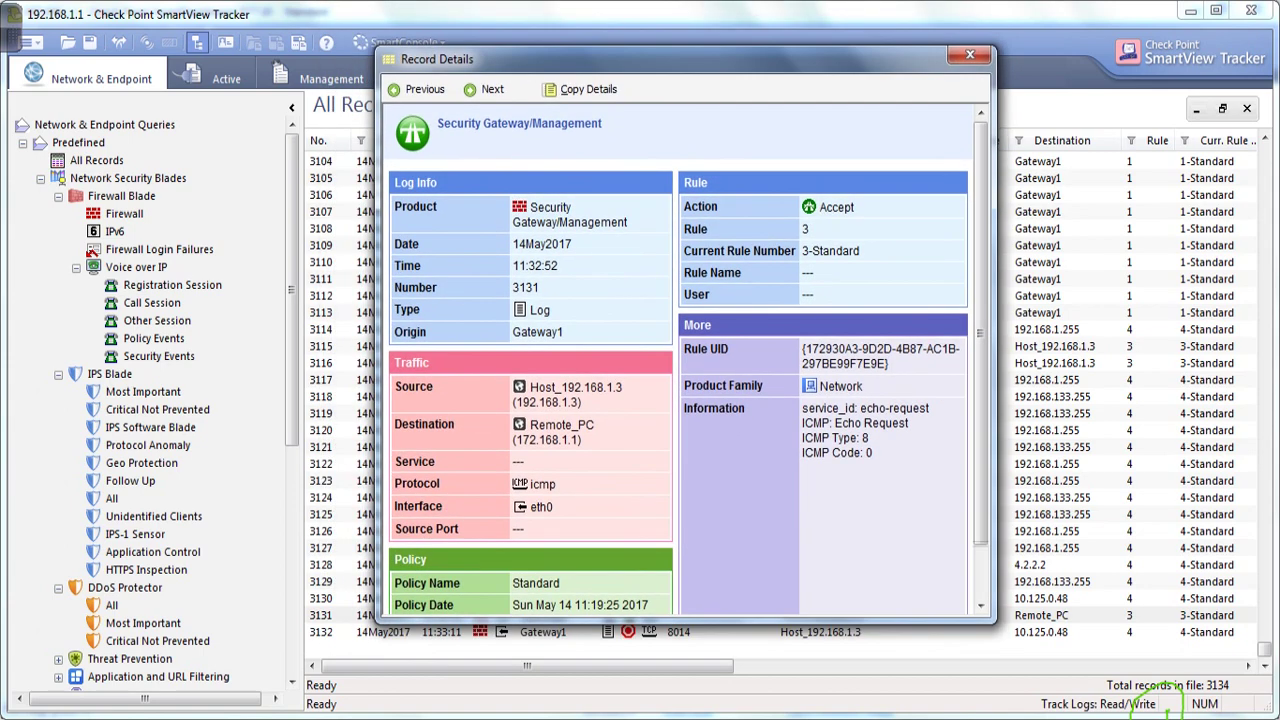
scroll(687, 360, down, 1)
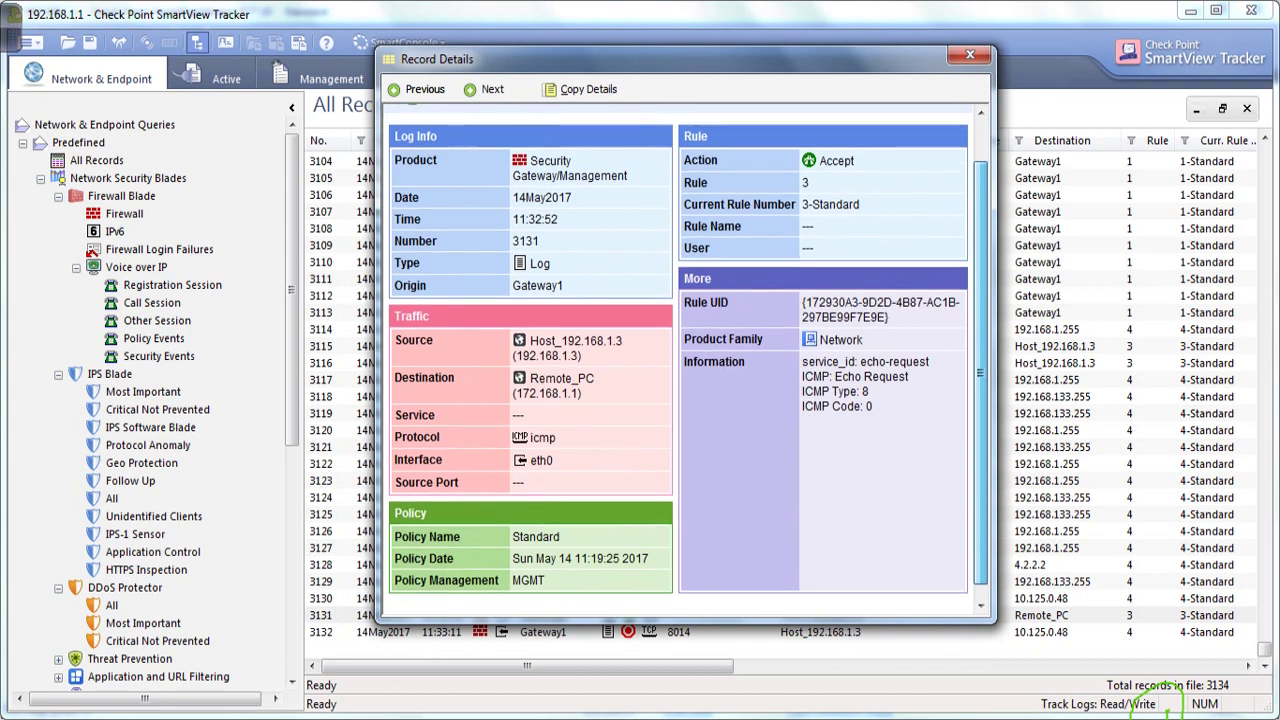
double_click(398, 180)
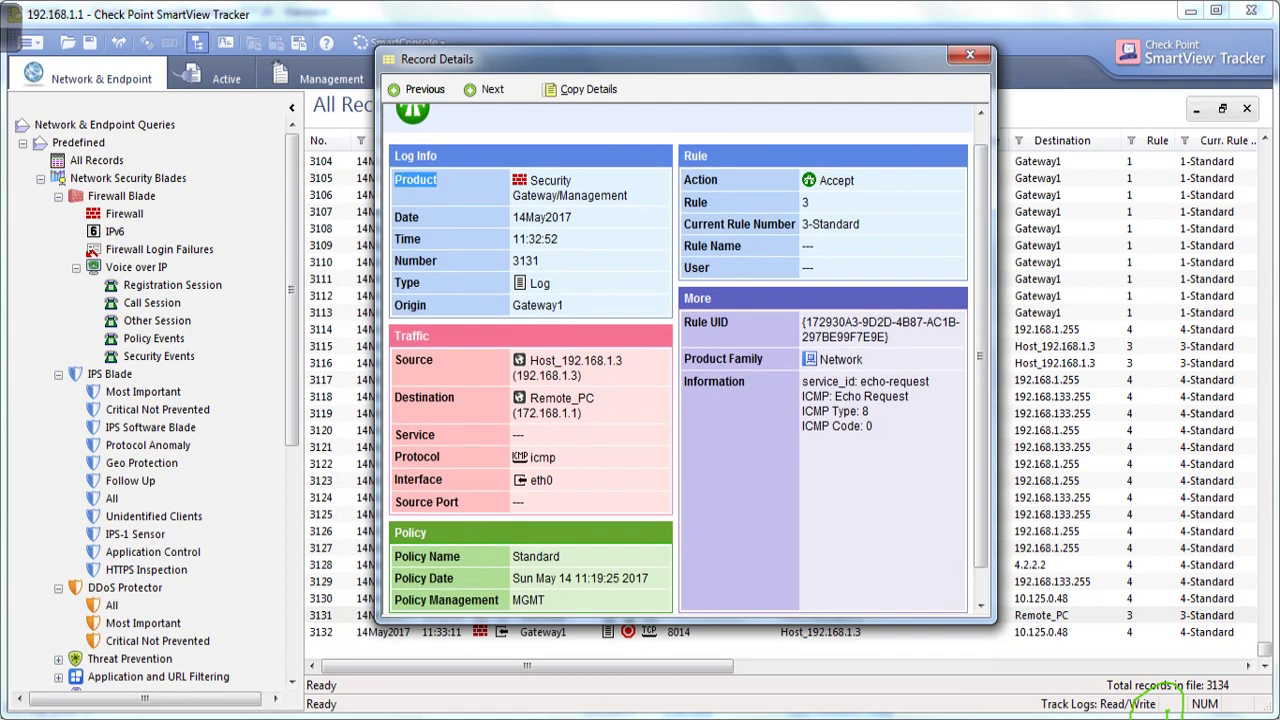
double_click(592, 196)
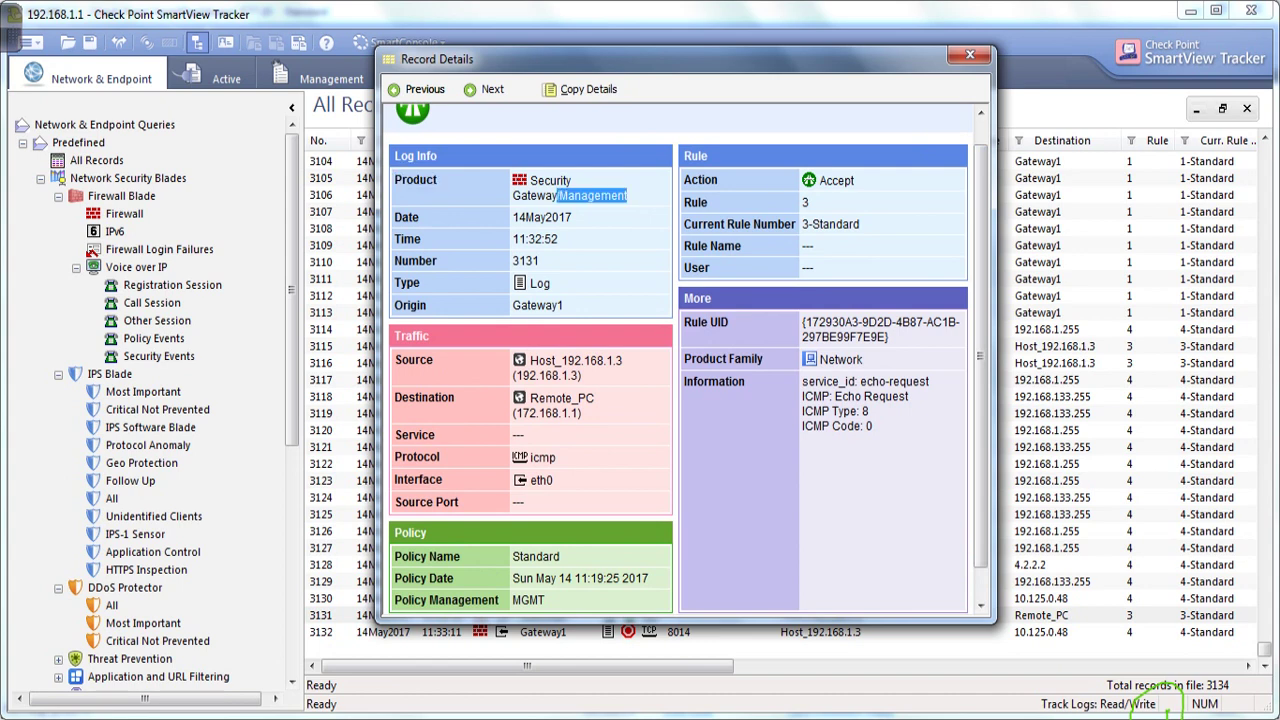
click(592, 196)
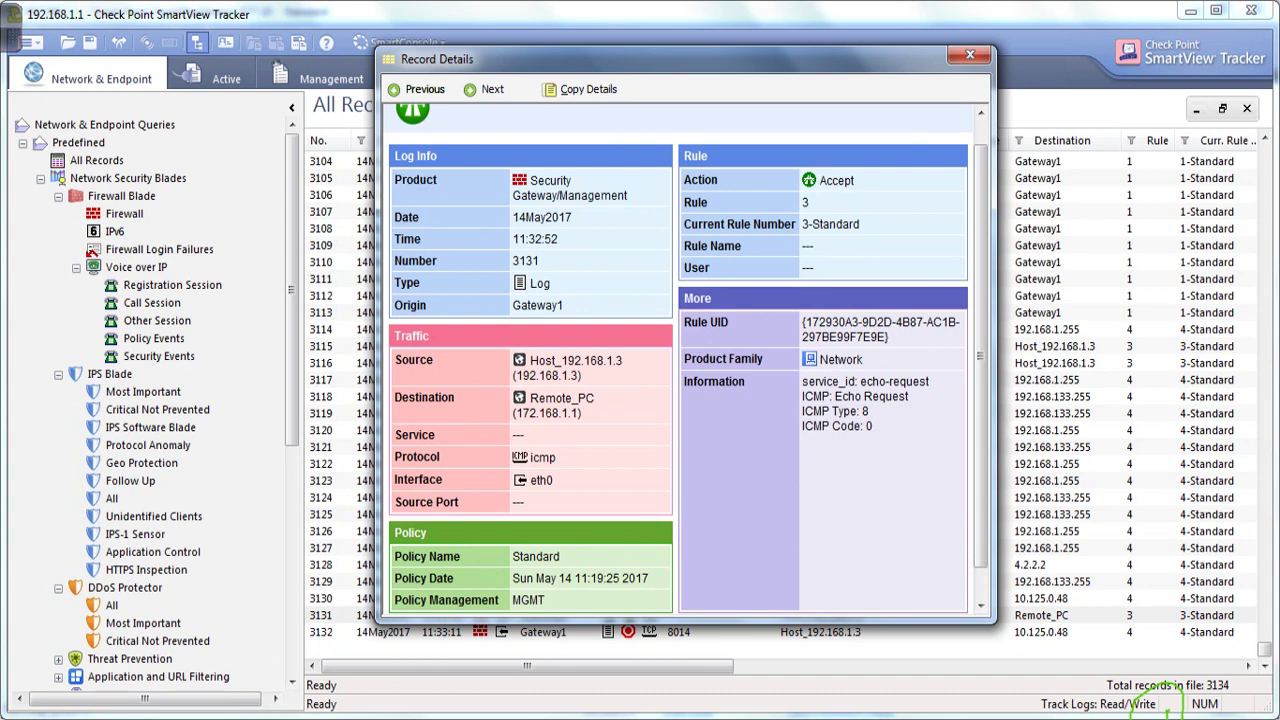
drag(513, 195, 627, 195)
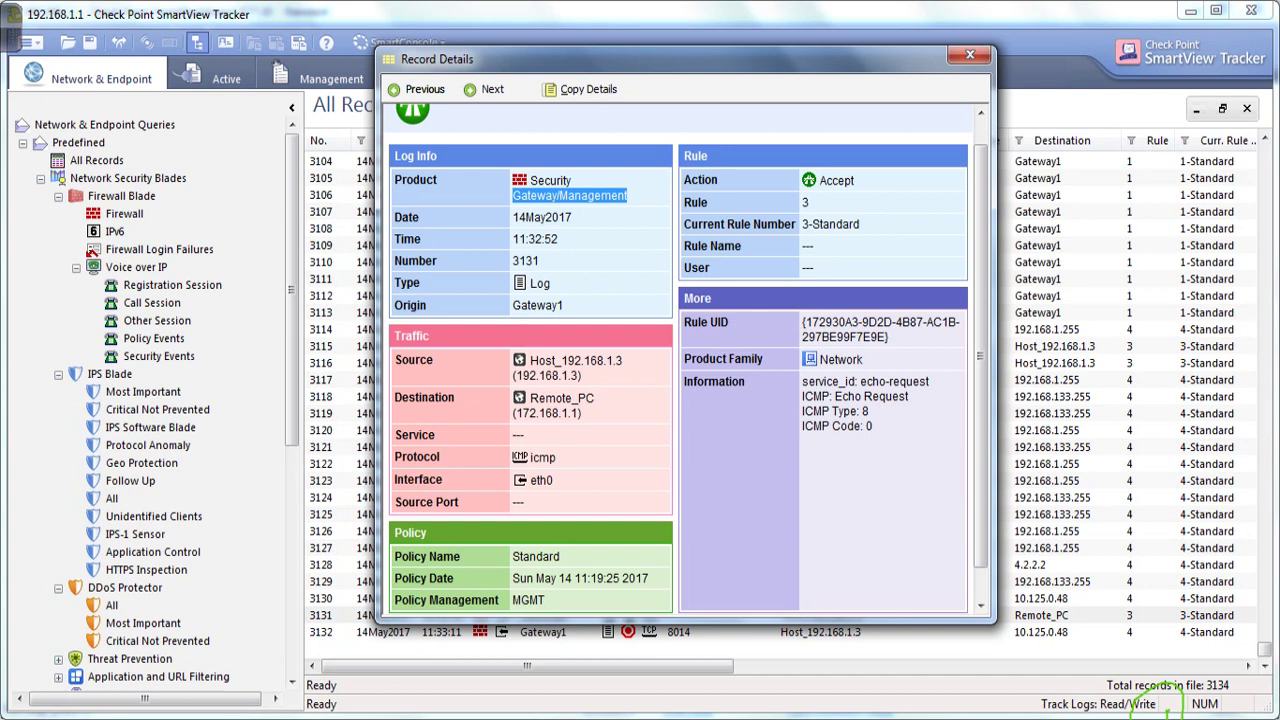
click(620, 196)
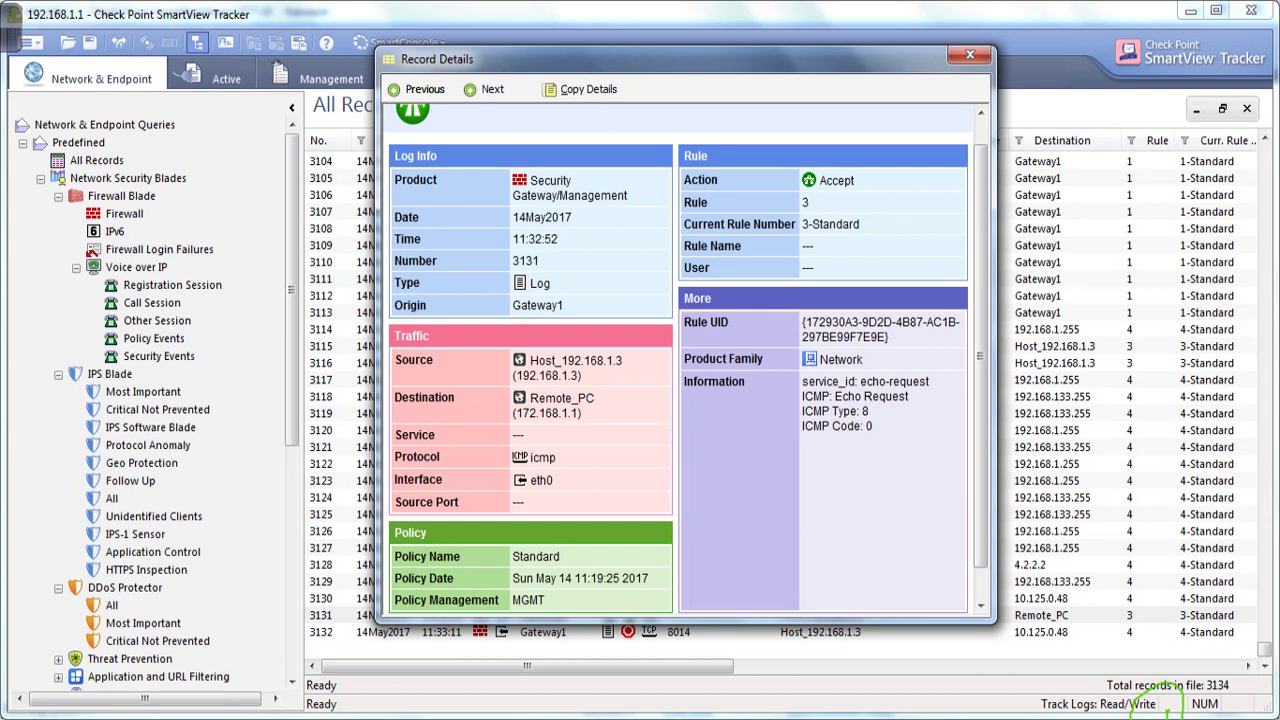
Switch to VMware Workstation showing the MGMT virtual machine
click(781, 719)
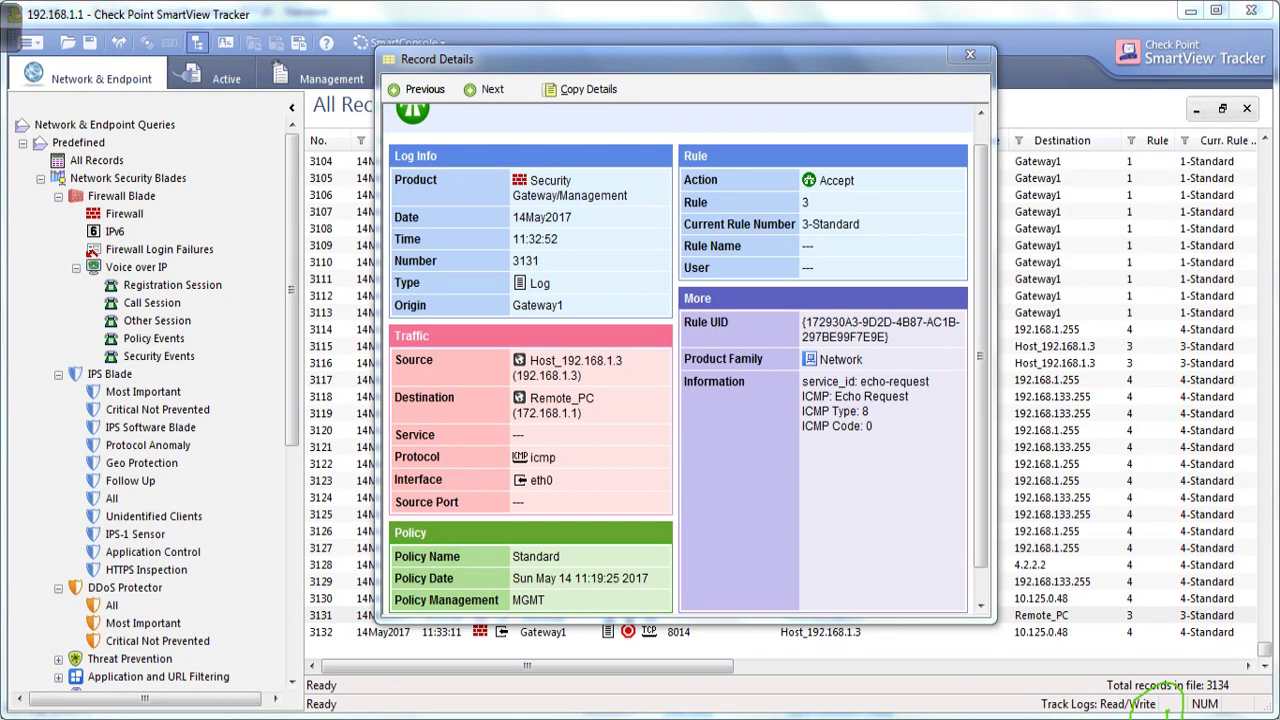
mouse_move(780, 714)
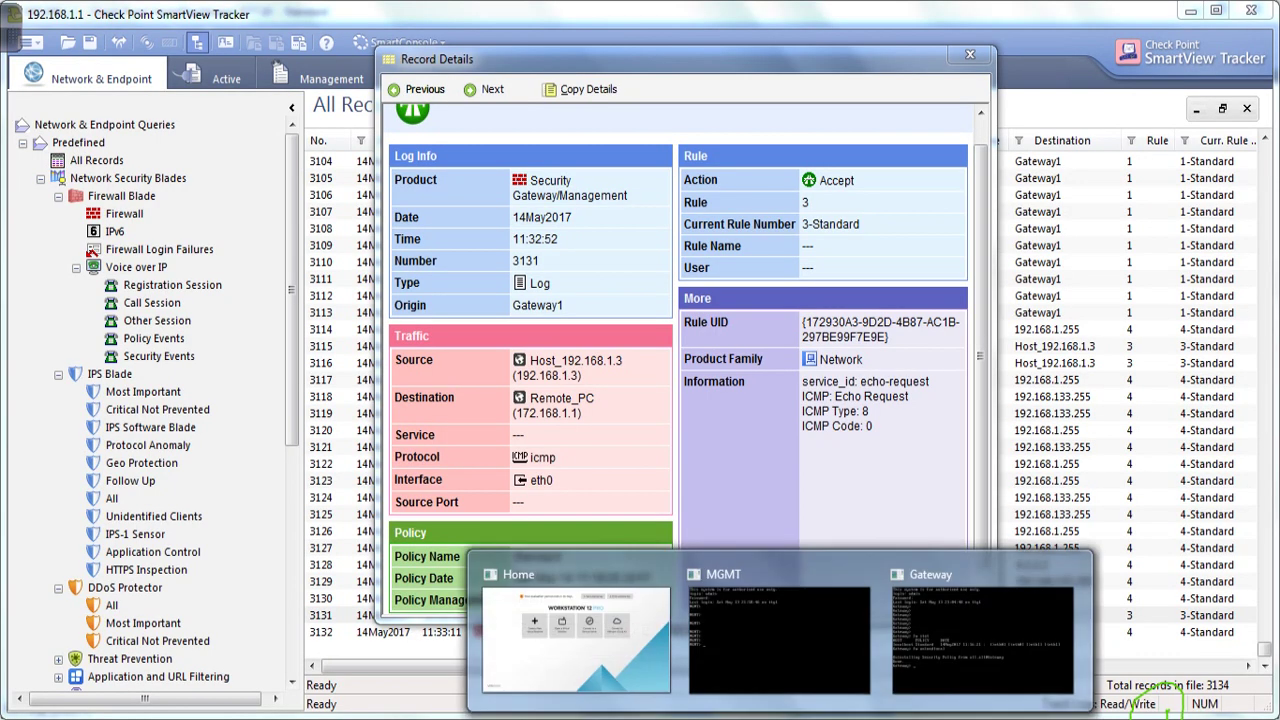
mouse_move(982, 640)
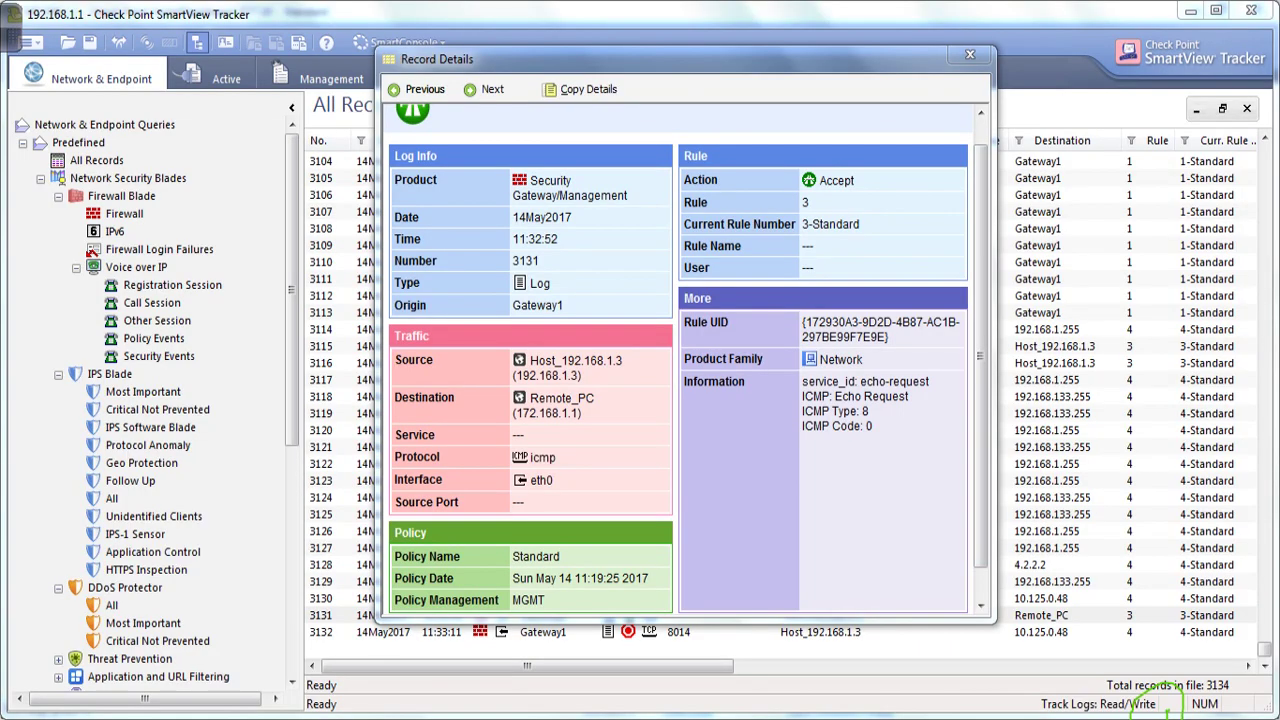
key(alt+Tab)
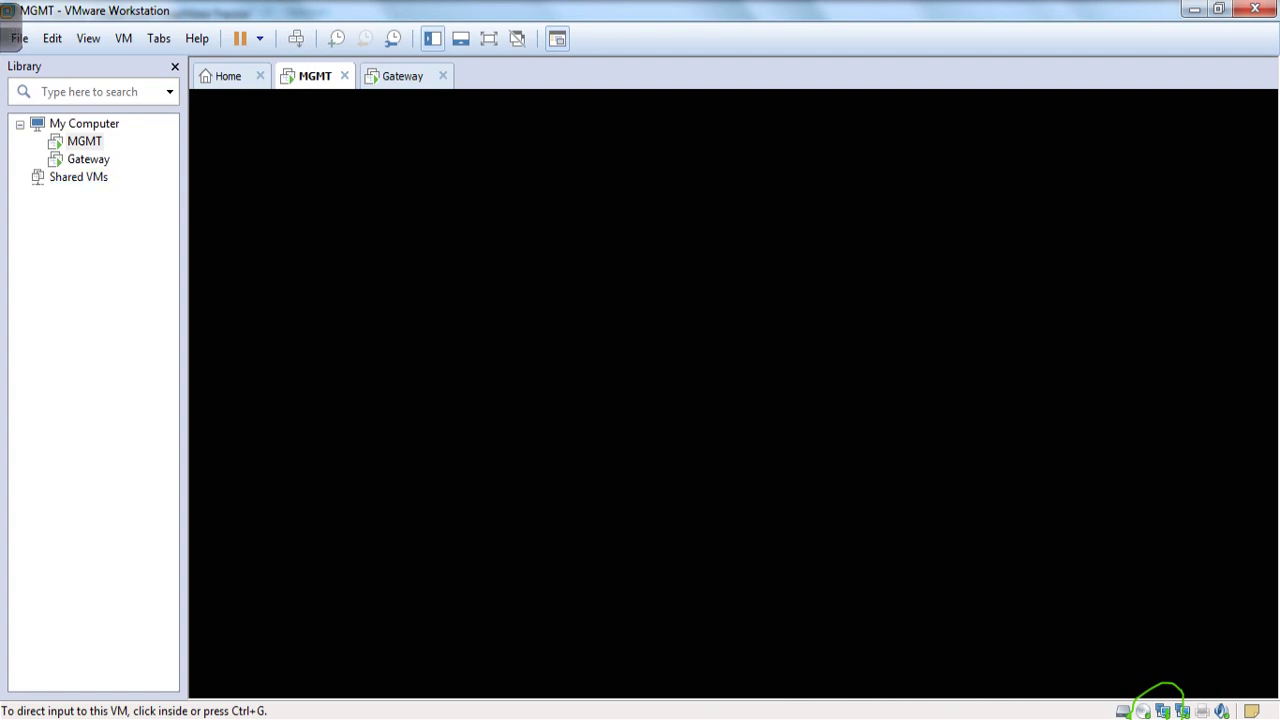
Wake the MGMT login console, view the Gateway VM's login prompt, then minimize VMware
key(ctrl+g)
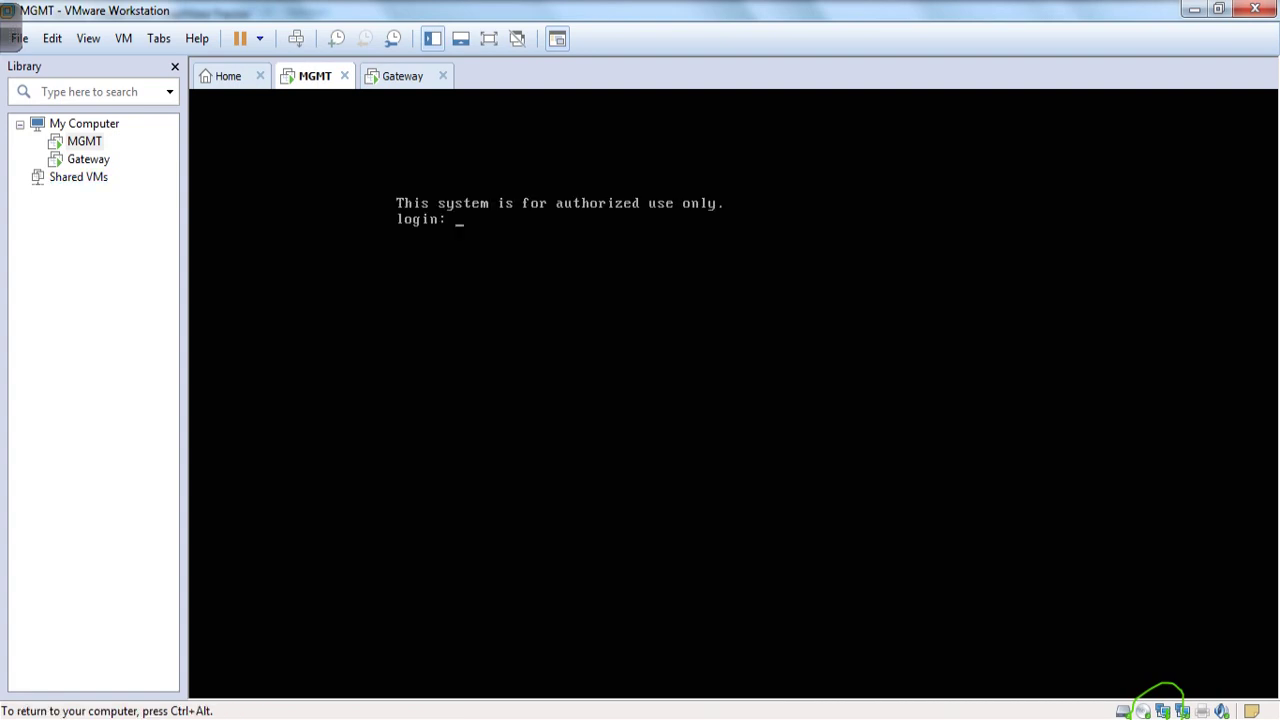
key(ctrl+alt)
click(402, 76)
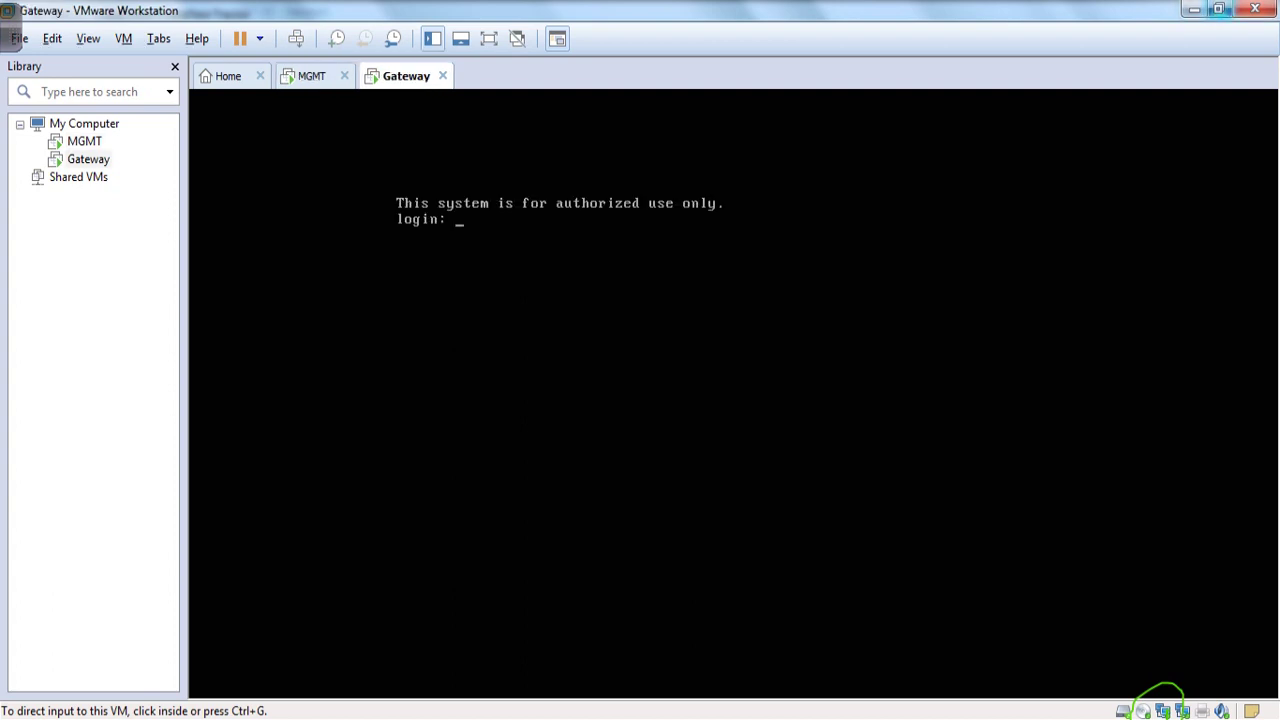
click(1194, 9)
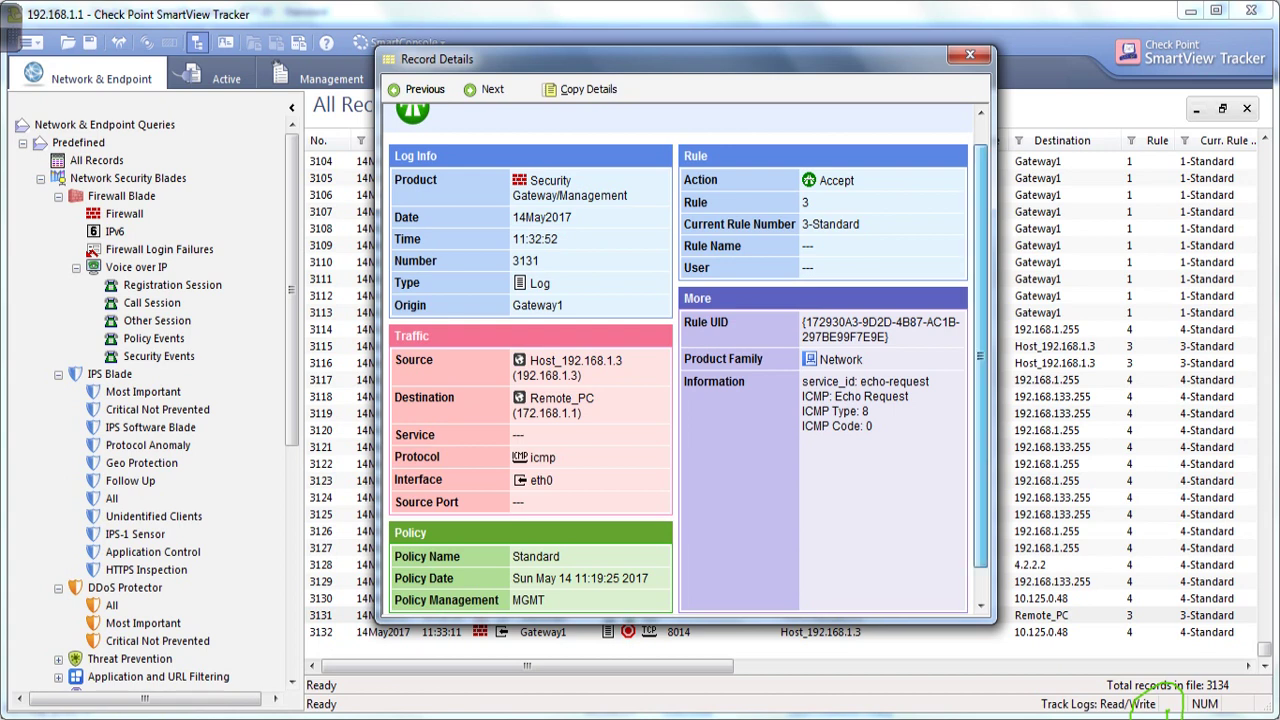
scroll(686, 358, down, 1)
double_click(542, 183)
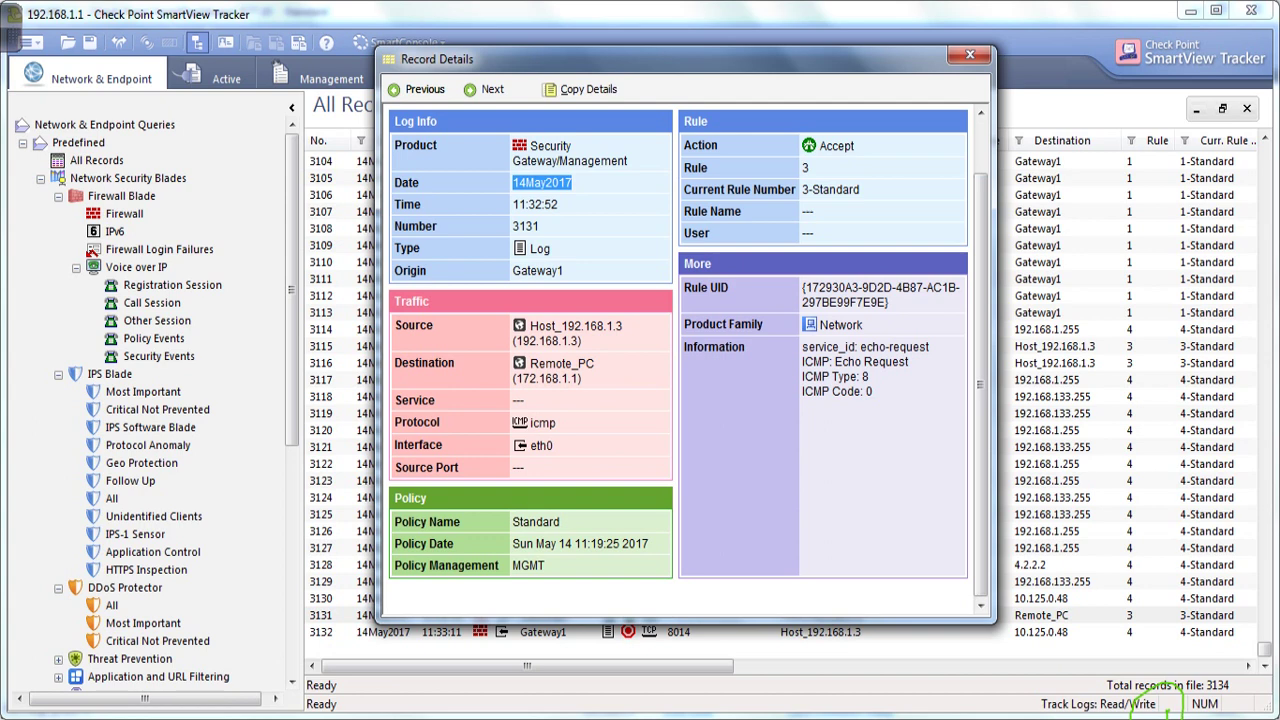
double_click(536, 204)
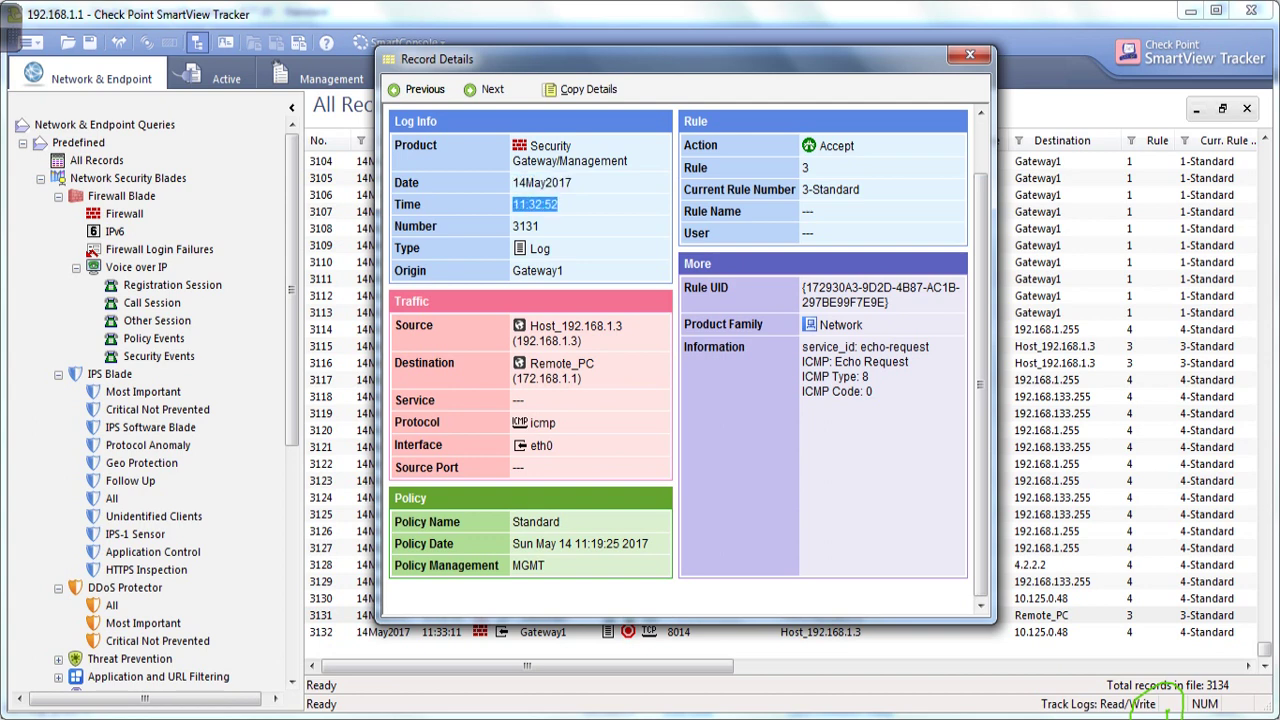
drag(540, 227, 512, 227)
click(548, 230)
mouse_move(540, 227)
mouse_down()
mouse_move(512, 227)
mouse_move(530, 249)
mouse_up()
click(546, 229)
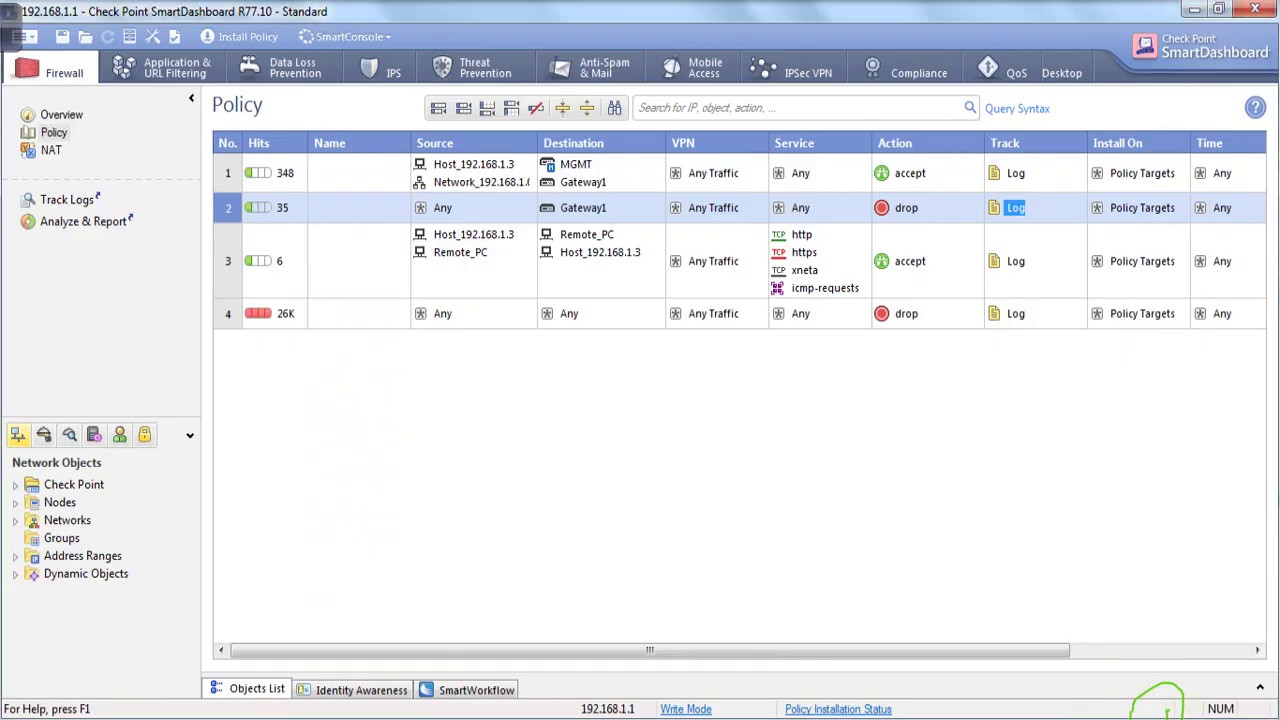
Set rule 2's tracking to None, then back to Log
right_click(1010, 207)
click(1047, 220)
right_click(1016, 208)
click(1045, 246)
right_click(1016, 208)
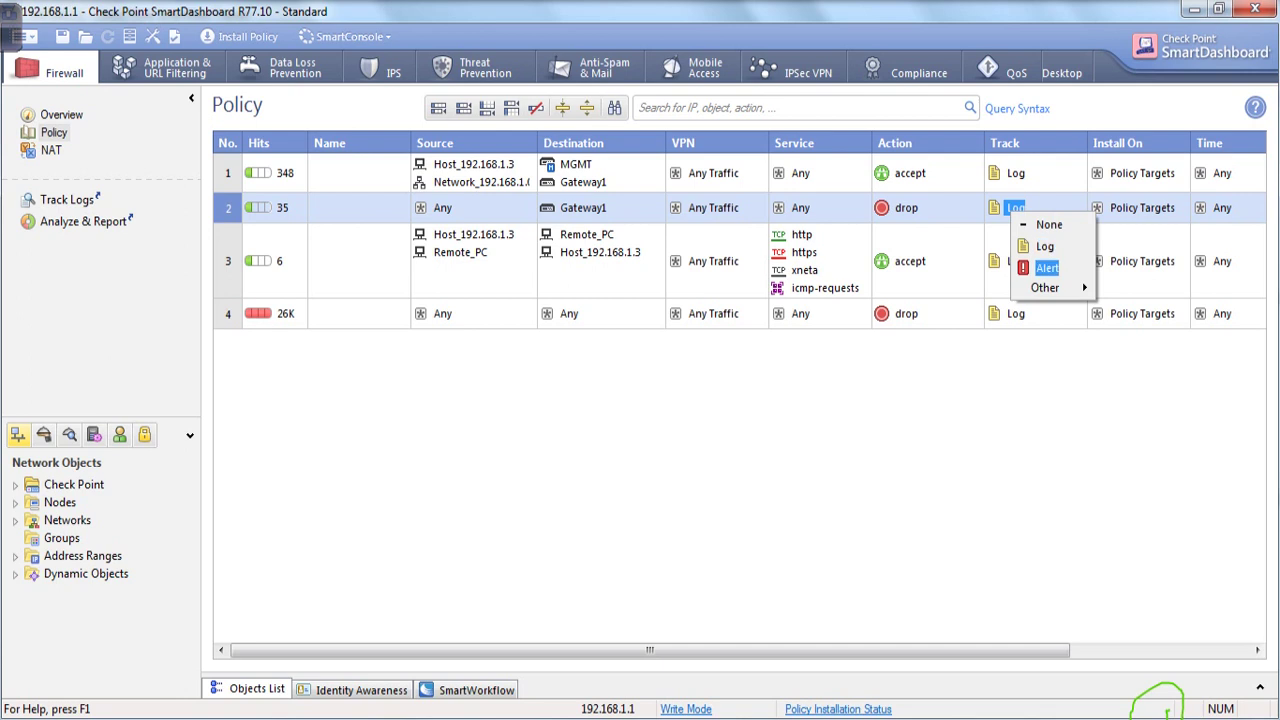
click(1046, 205)
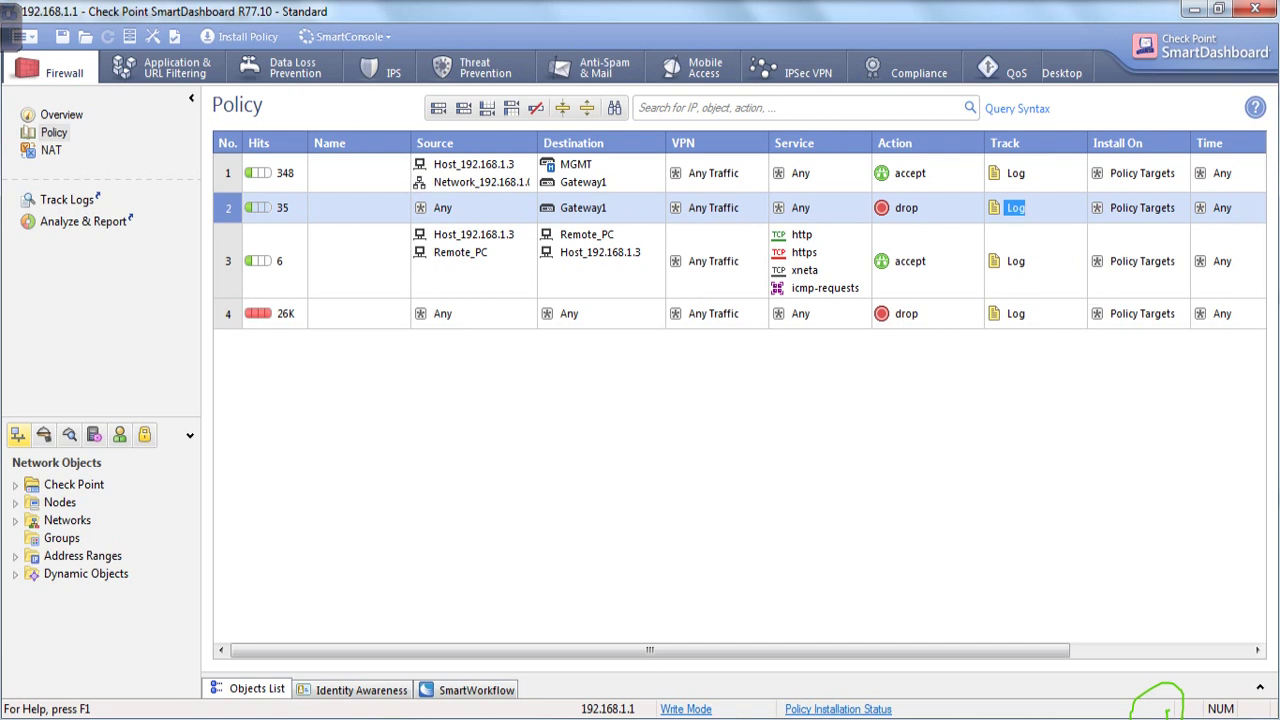
Browse rule 2's additional tracking types, keep Log, and highlight the Origin value Gateway1
right_click(1013, 210)
mouse_move(1046, 288)
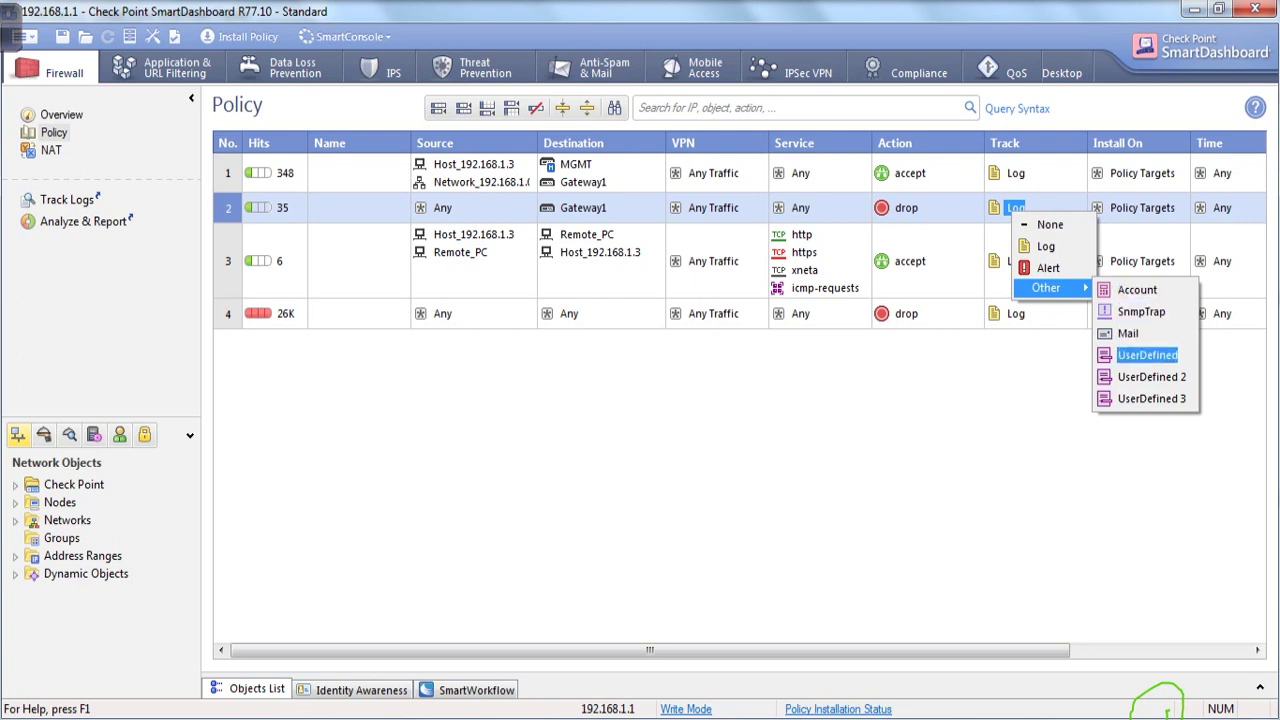
key(Escape)
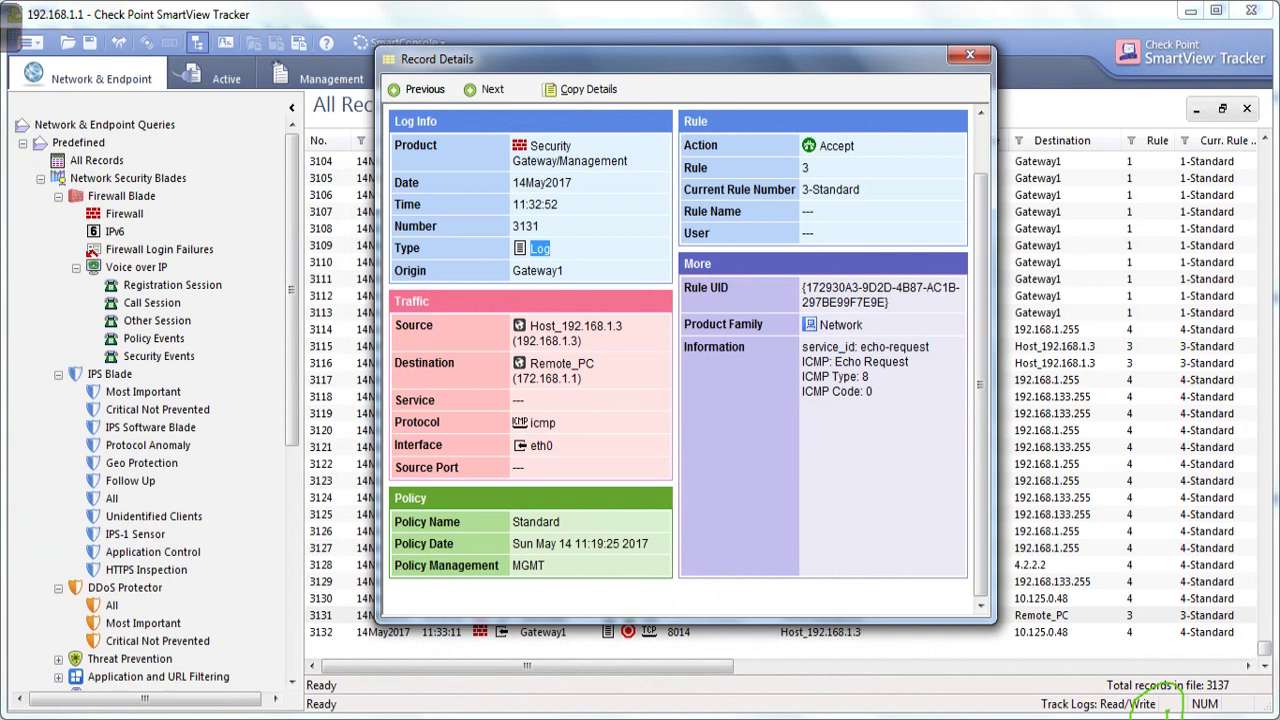
drag(564, 271, 513, 271)
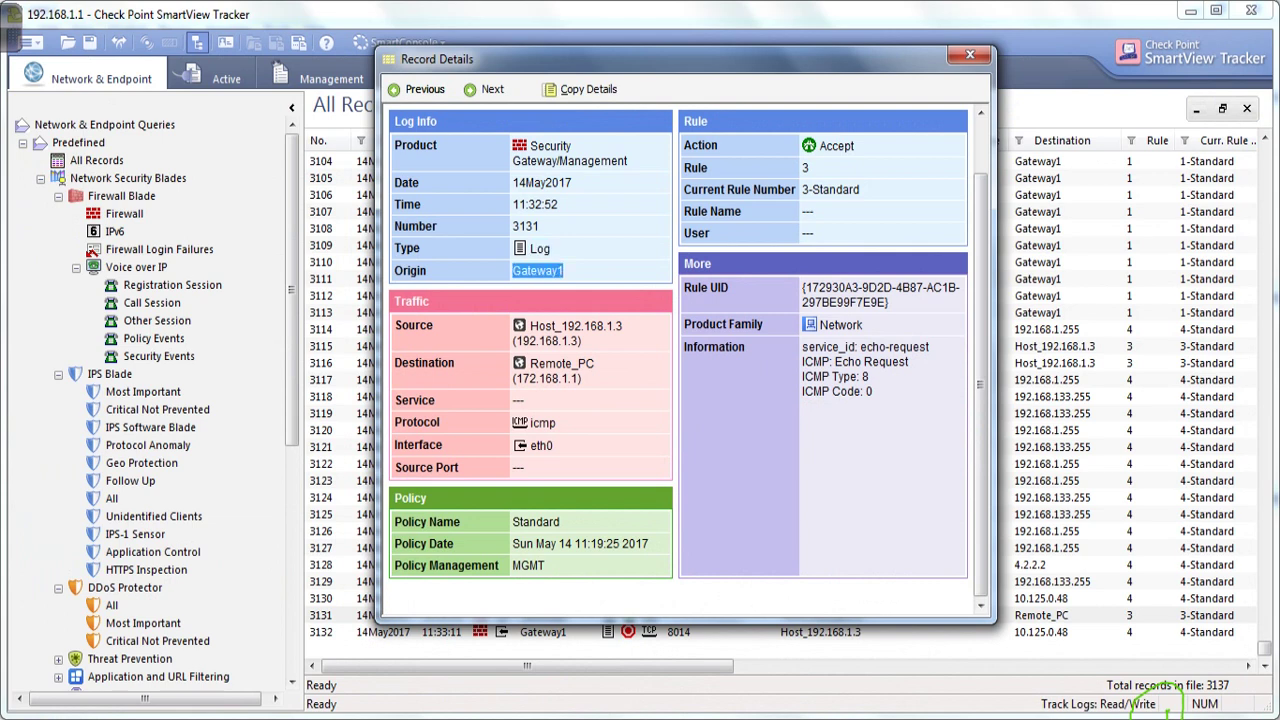
key(alt+Tab)
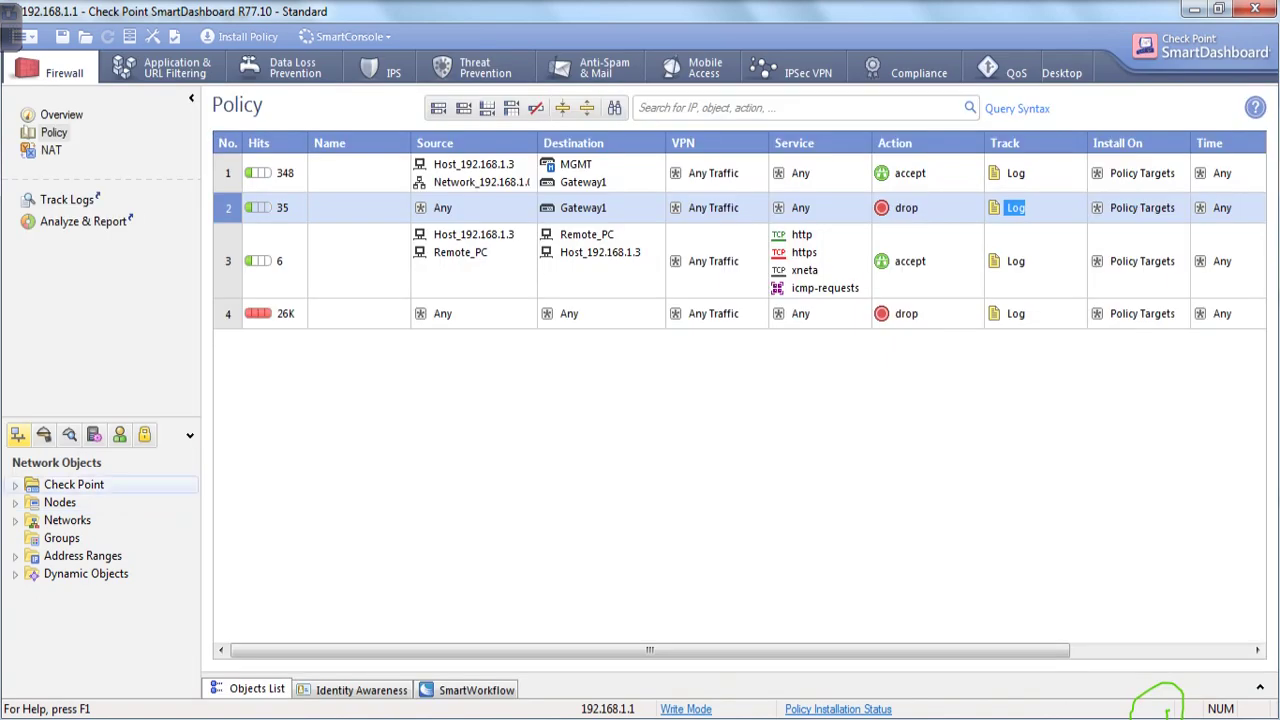
Expand the Check Point network objects, select Gateway1, then return to SmartView Tracker
click(15, 485)
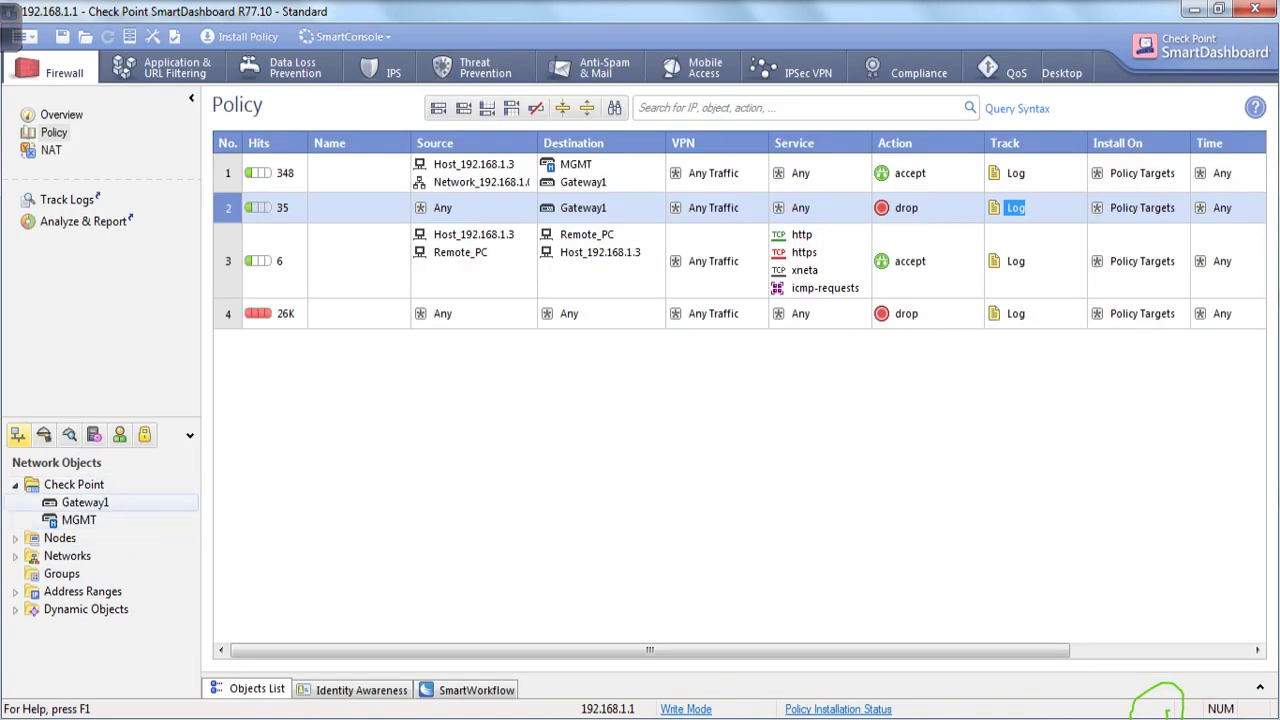
click(85, 502)
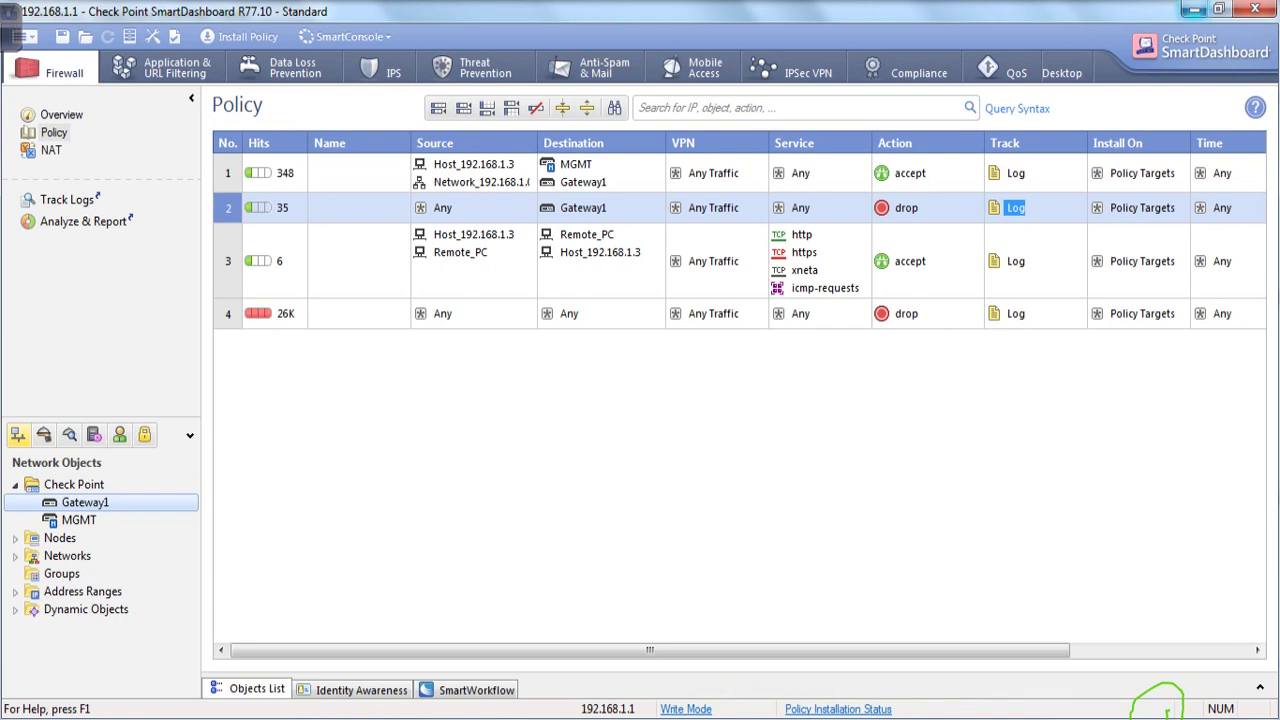
key(alt+Tab)
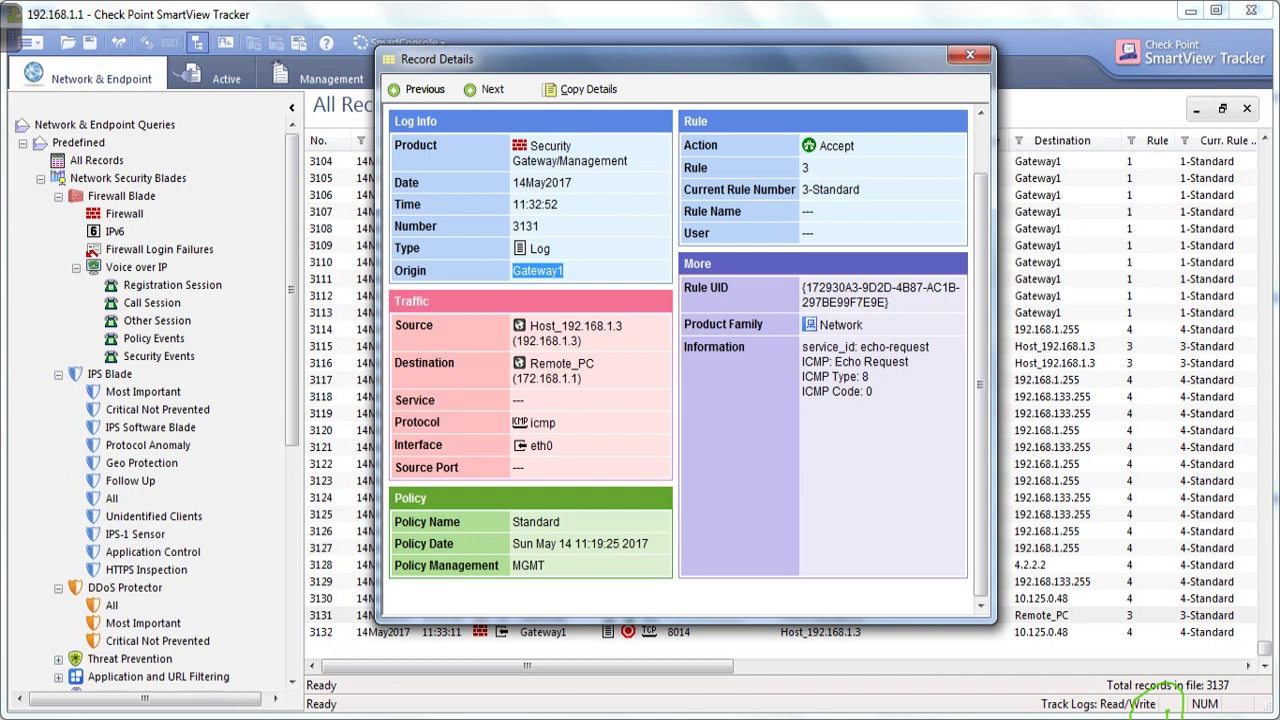
Highlight record 3131's Source, Destination 172.168.1.1, empty Service and Protocol icmp values
drag(408, 326, 434, 326)
drag(624, 326, 514, 328)
drag(584, 378, 514, 378)
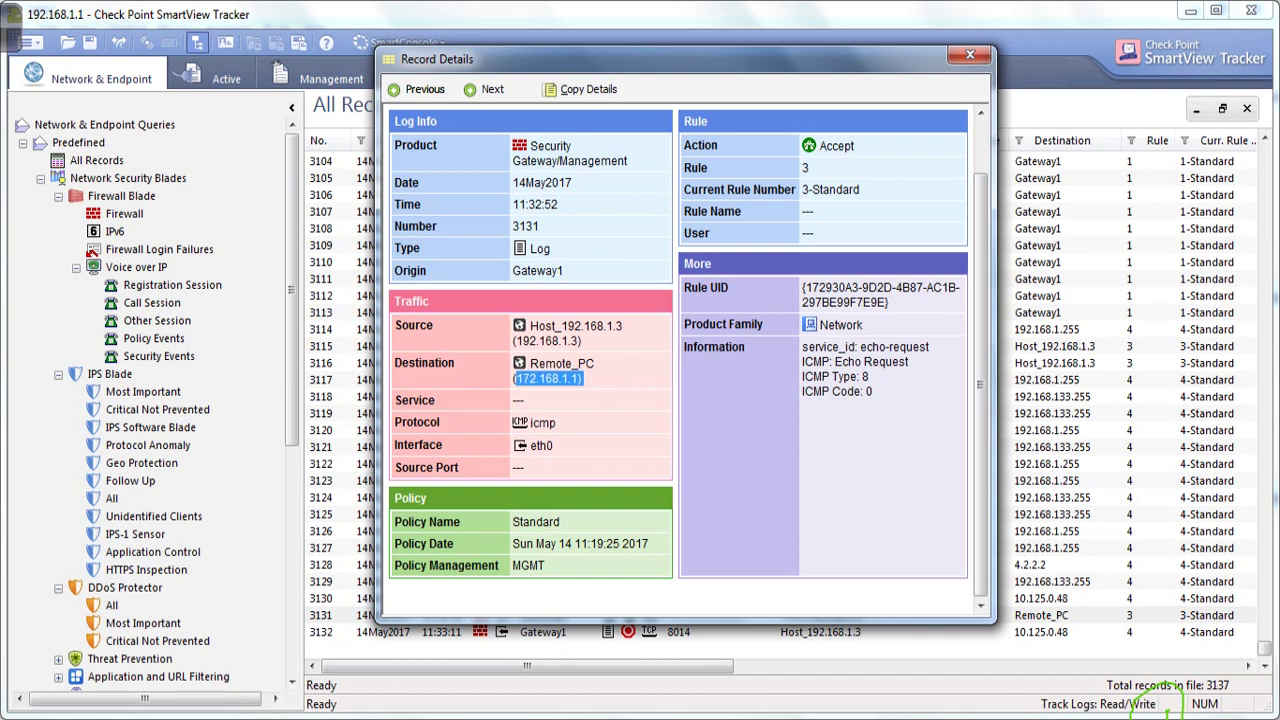
click(514, 378)
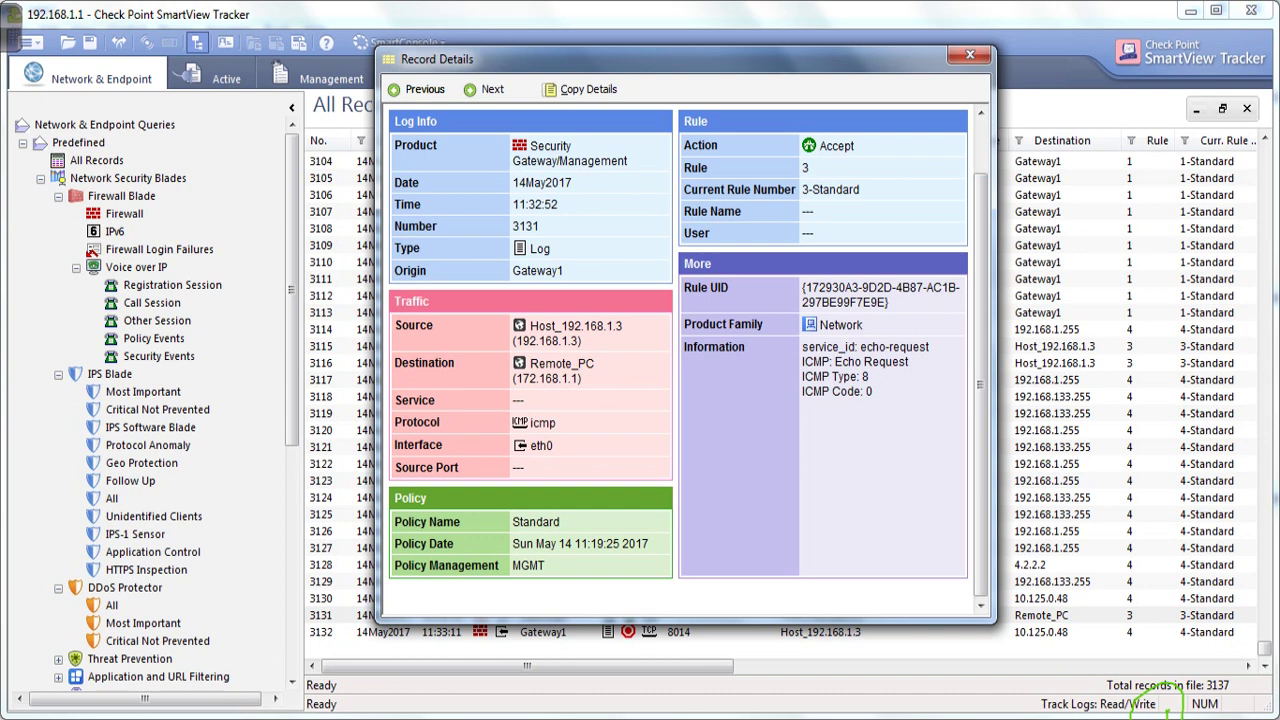
mouse_move(525, 400)
mouse_down()
mouse_move(512, 400)
mouse_move(512, 422)
mouse_up()
click(540, 423)
drag(556, 422, 513, 446)
click(540, 446)
Highlight the empty Source Port value and the Policy Name value Standard
double_click(518, 468)
drag(437, 400, 419, 400)
double_click(518, 468)
double_click(536, 522)
click(536, 522)
drag(560, 522, 520, 522)
click(530, 522)
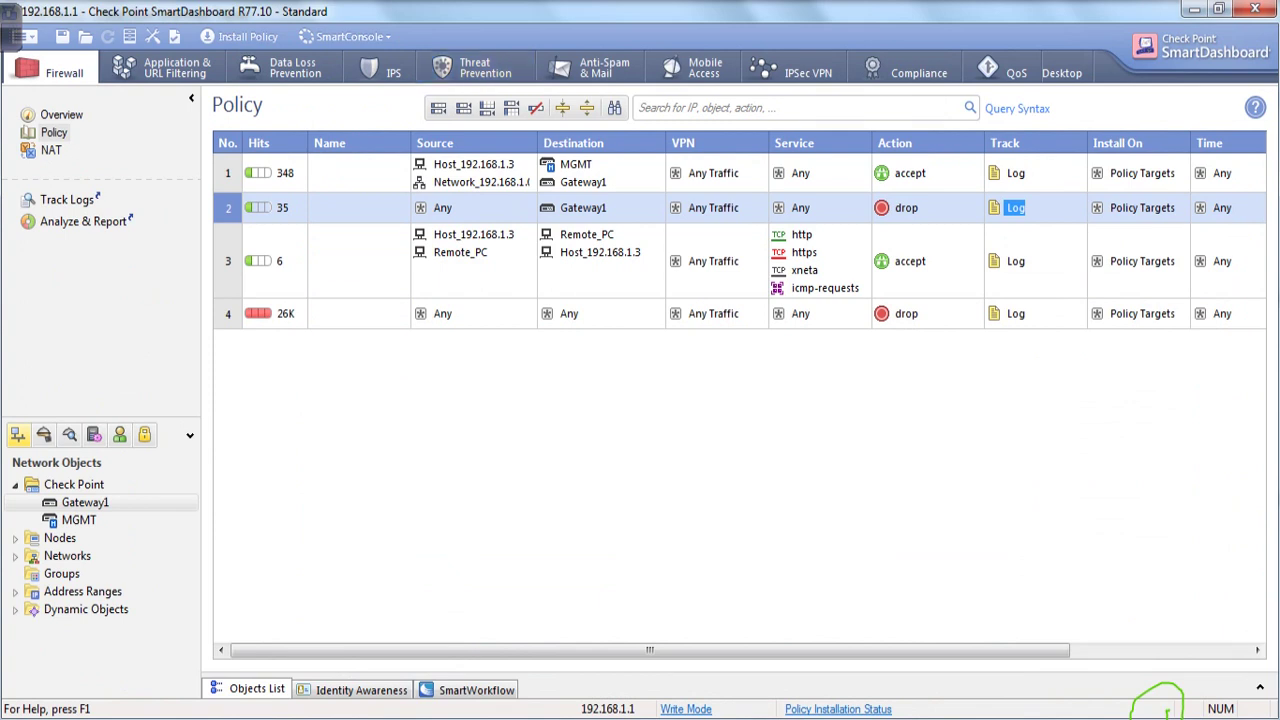
Circle the 'Standard' policy name in the title bar with the annotation pen, then Alt+Tab to Paint
mouse_move(11, 27)
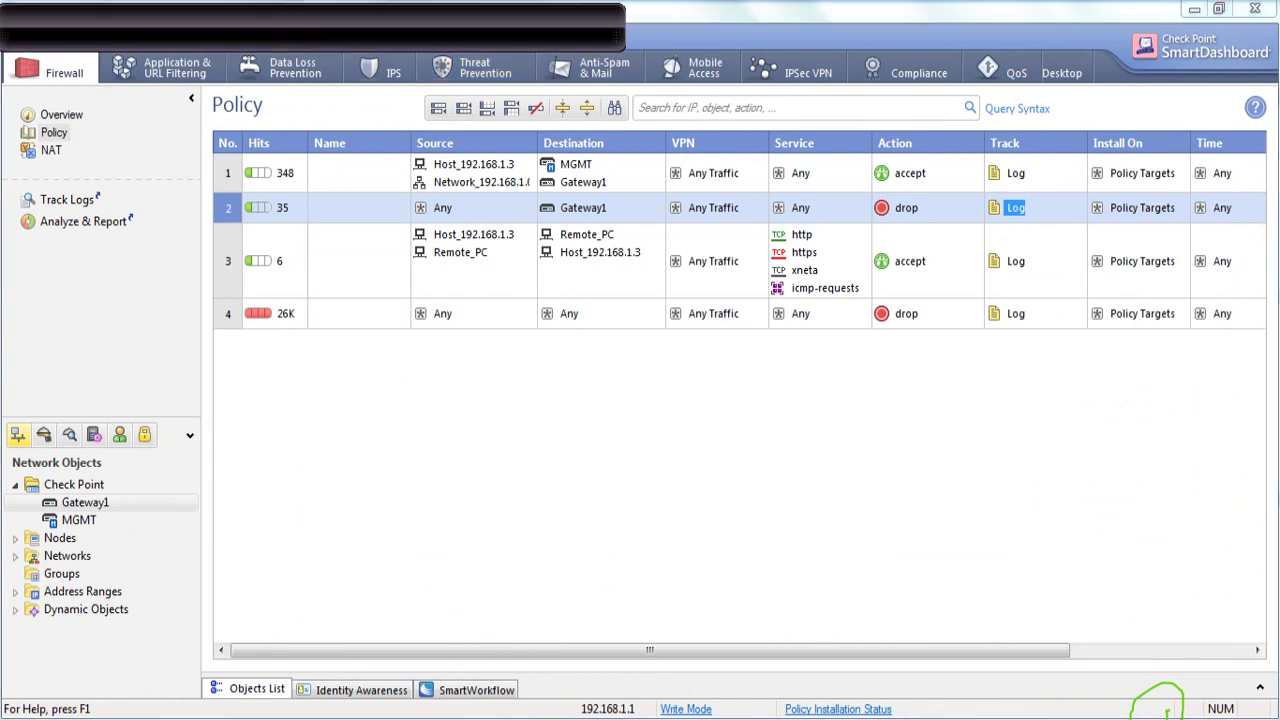
click(230, 27)
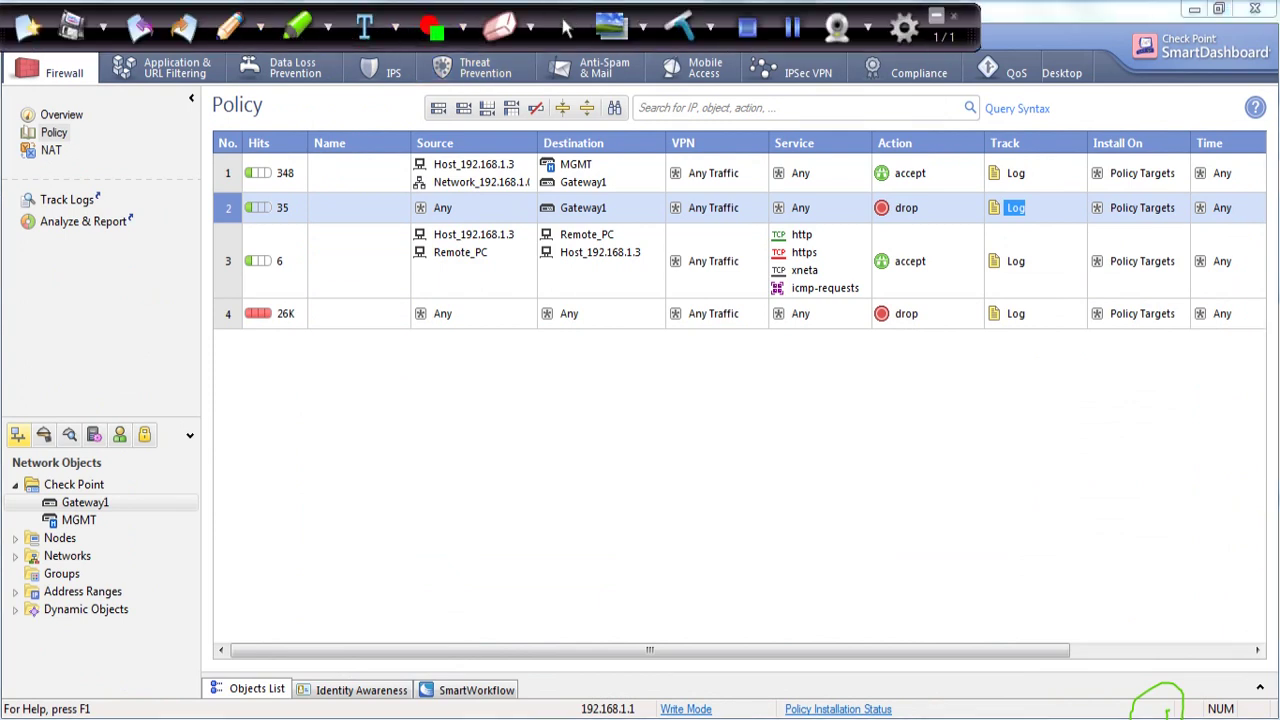
click(936, 16)
mouse_move(342, 3)
mouse_down()
mouse_move(300, 2)
mouse_move(290, 33)
mouse_move(345, 6)
mouse_up()
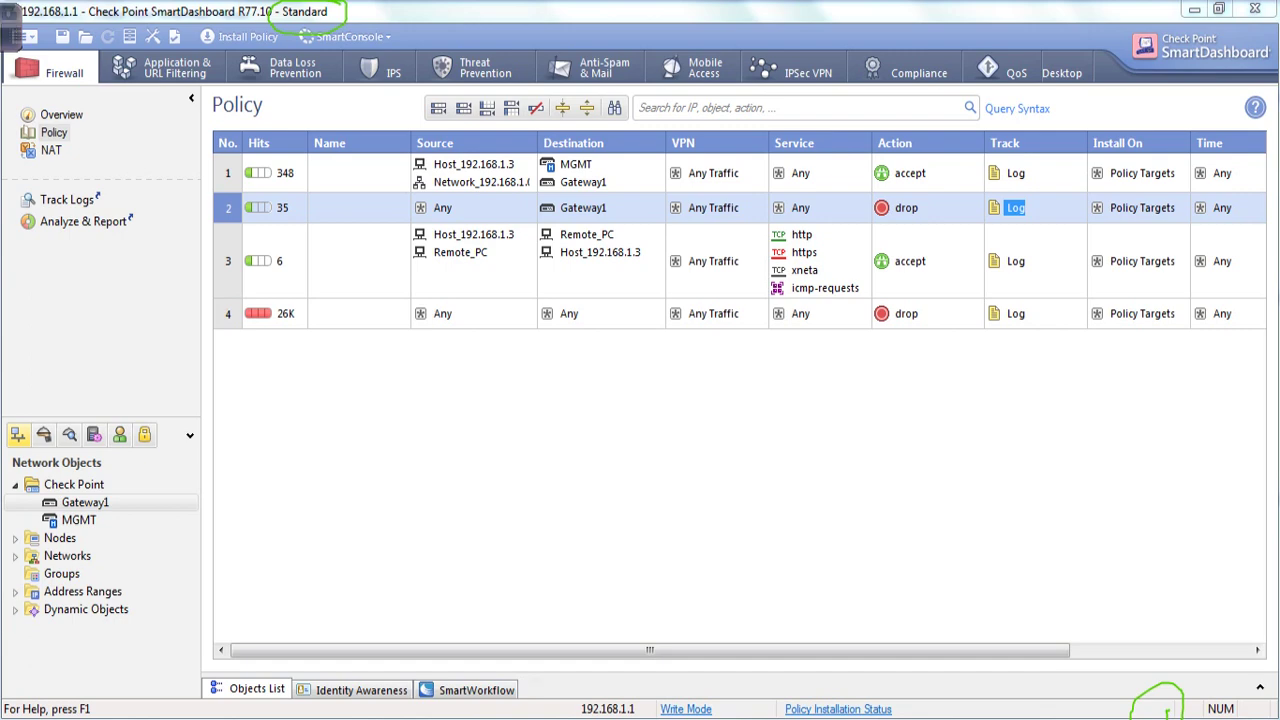
key(alt+Tab)
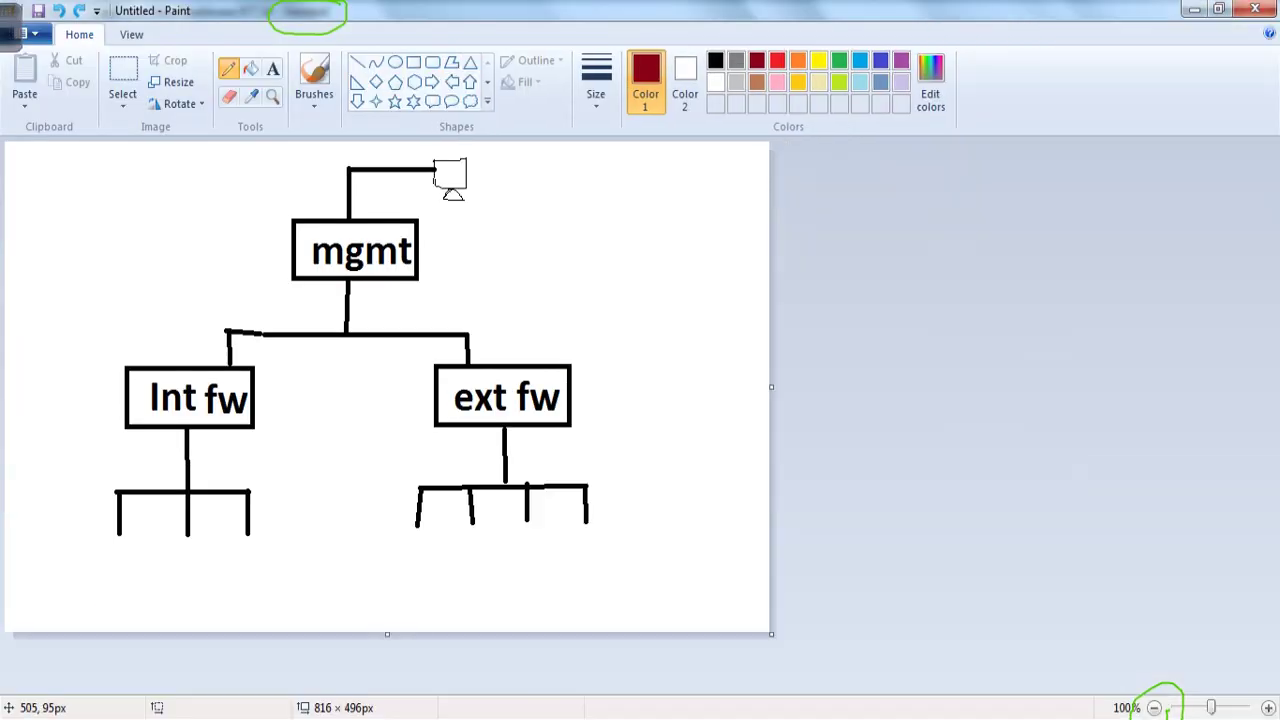
mouse_move(562, 158)
mouse_down()
mouse_move(41, 264)
mouse_move(206, 644)
mouse_move(750, 446)
mouse_move(600, 145)
mouse_move(538, 143)
mouse_up()
mouse_move(571, 240)
mouse_down()
mouse_move(603, 264)
mouse_move(578, 282)
mouse_move(621, 247)
mouse_move(620, 278)
mouse_up()
drag(628, 230, 666, 248)
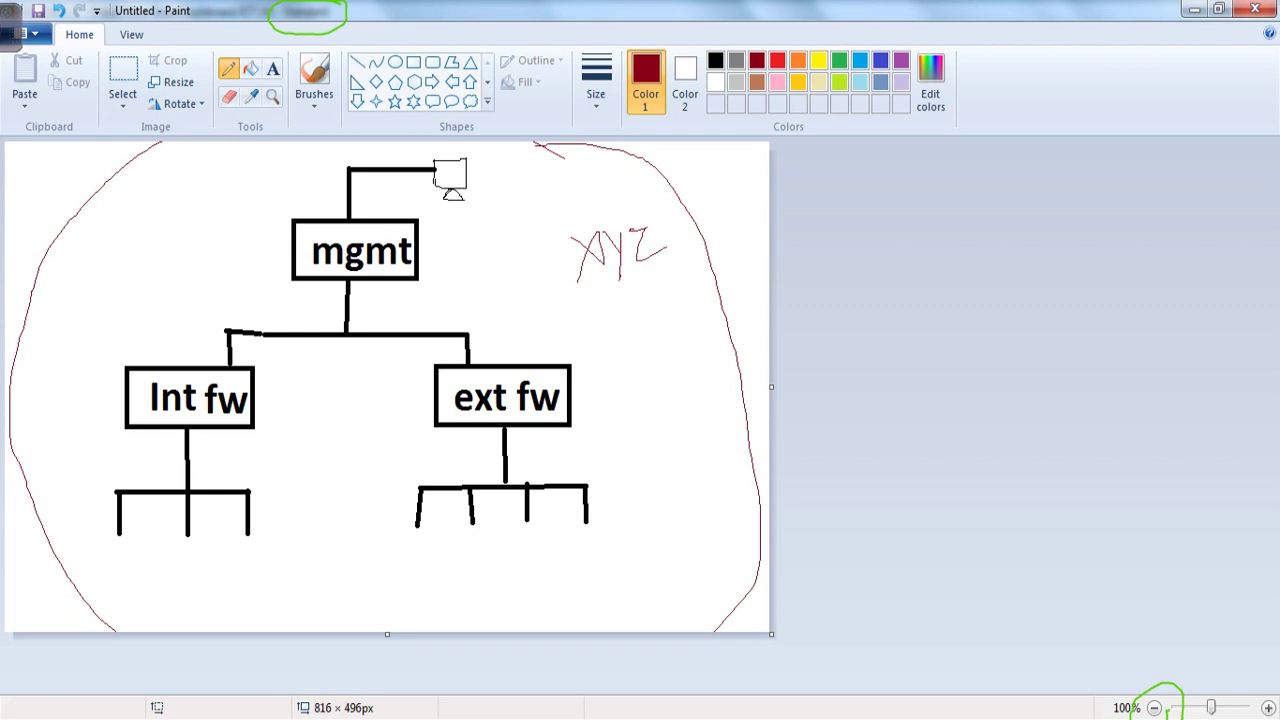
mouse_move(563, 272)
mouse_down()
mouse_move(190, 376)
mouse_move(214, 368)
mouse_up()
mouse_move(87, 305)
mouse_down()
mouse_move(114, 308)
mouse_move(118, 334)
mouse_move(178, 322)
mouse_up()
mouse_move(610, 368)
mouse_down()
mouse_move(432, 372)
mouse_move(620, 372)
mouse_move(647, 351)
mouse_up()
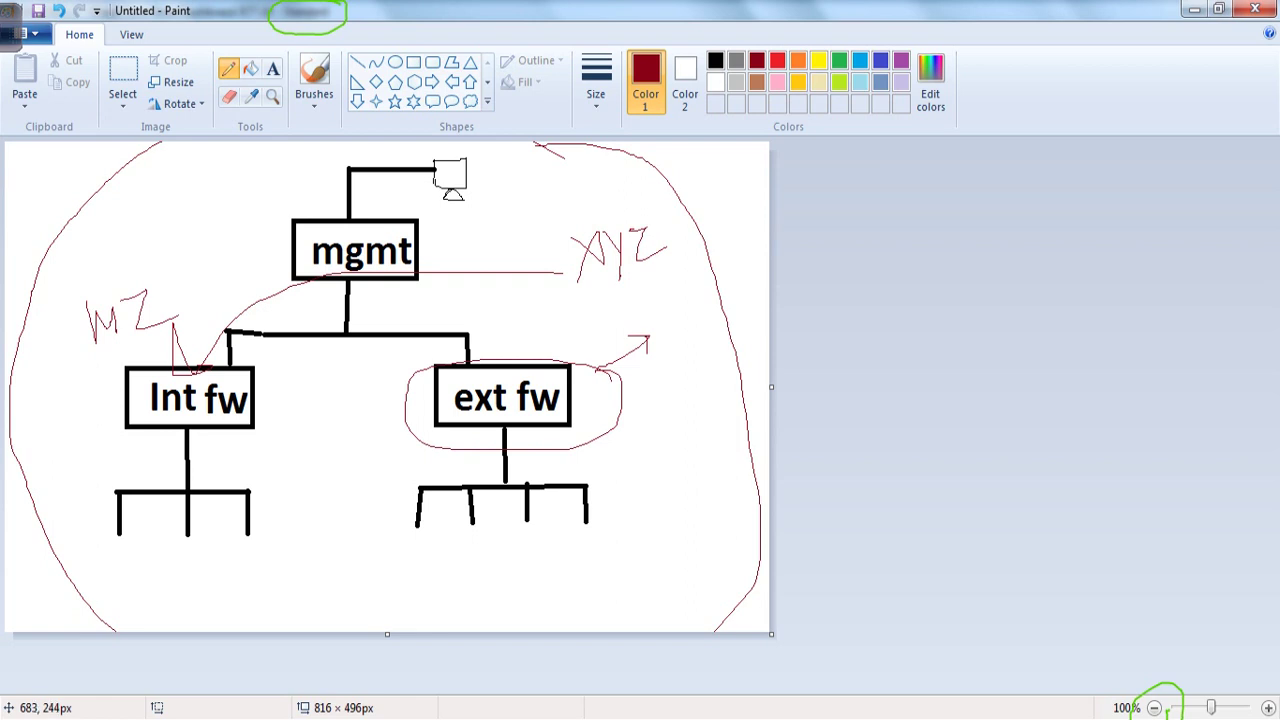
mouse_move(654, 392)
mouse_down()
mouse_move(656, 424)
mouse_move(666, 406)
mouse_move(720, 396)
mouse_move(744, 356)
mouse_move(770, 386)
mouse_up()
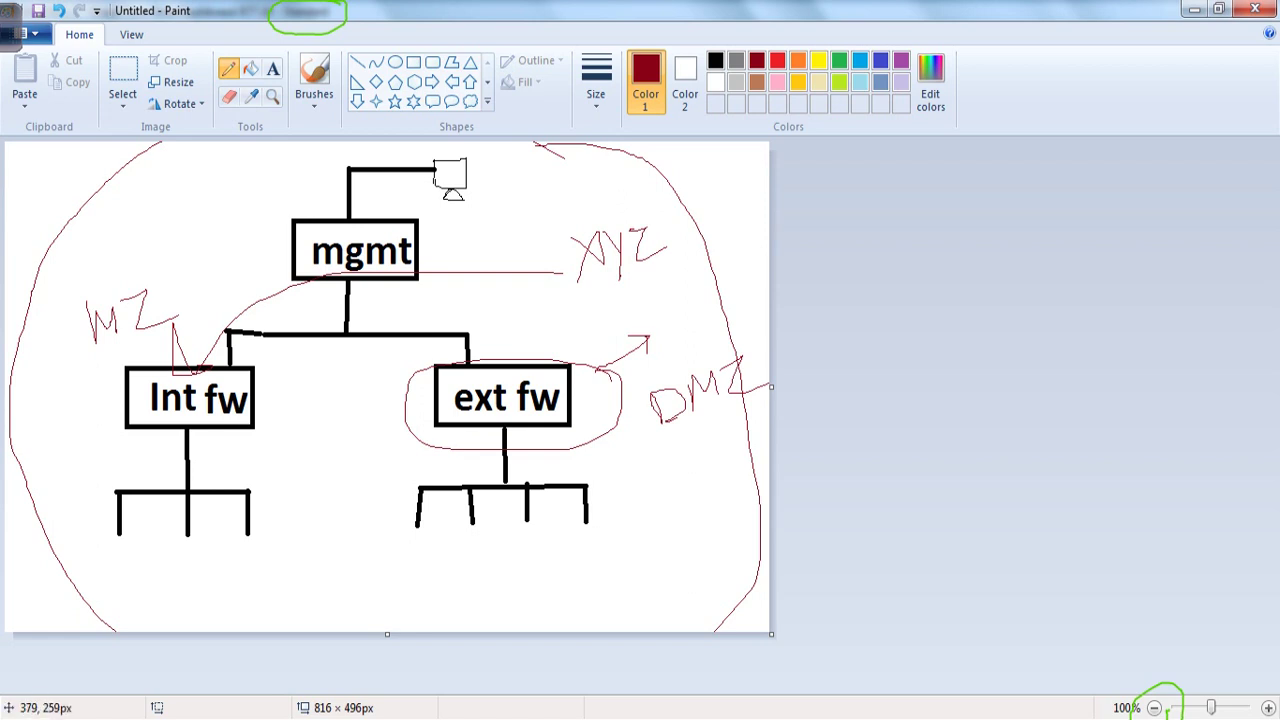
drag(225, 437, 275, 433)
drag(559, 432, 644, 411)
mouse_move(494, 362)
mouse_down()
mouse_move(484, 313)
mouse_move(405, 282)
mouse_up()
mouse_move(236, 352)
mouse_down()
mouse_move(318, 354)
mouse_move(376, 282)
mouse_up()
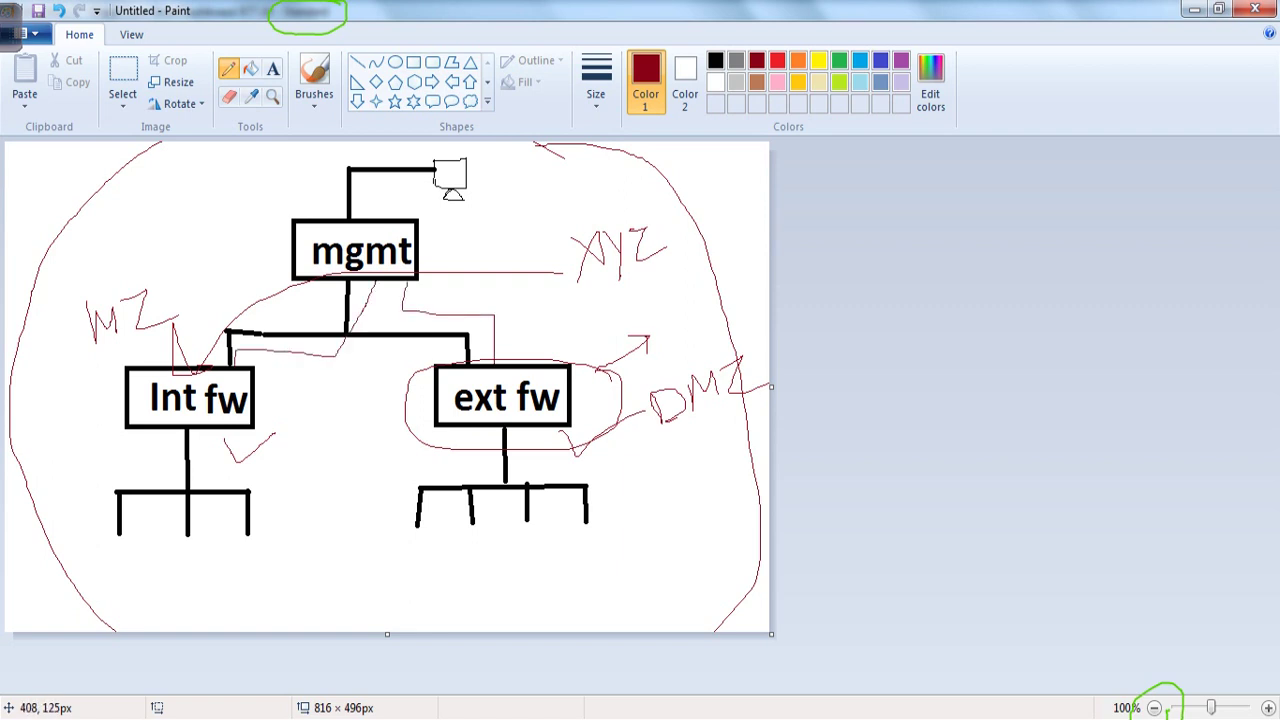
mouse_move(420, 204)
mouse_down()
mouse_move(285, 199)
mouse_move(437, 288)
mouse_move(445, 204)
mouse_up()
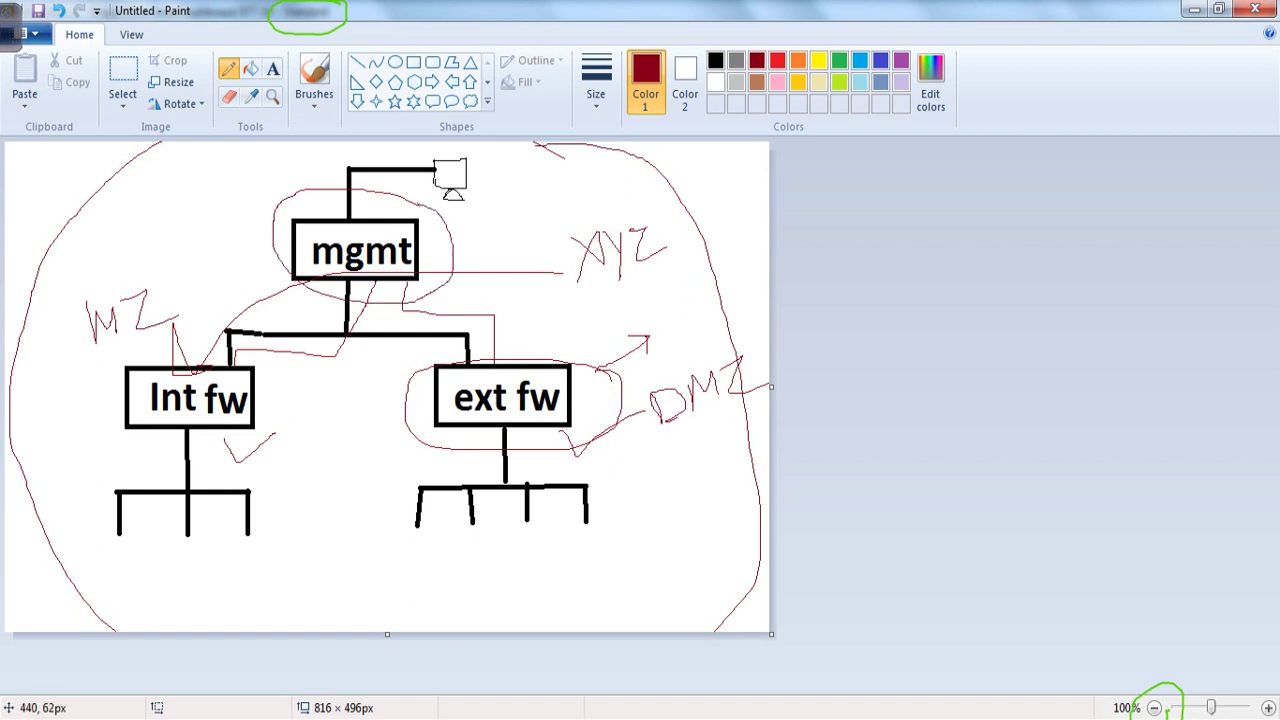
mouse_move(344, 290)
mouse_down()
mouse_move(257, 362)
mouse_move(240, 336)
mouse_move(298, 367)
mouse_up()
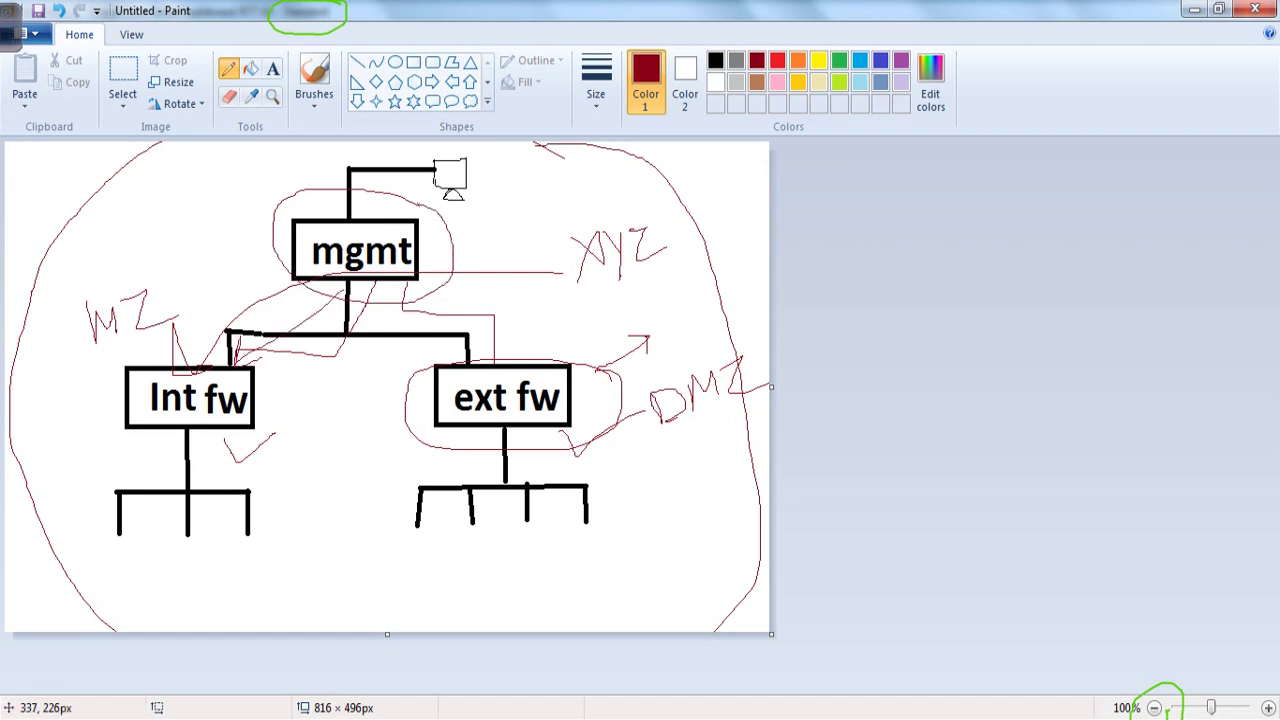
mouse_move(431, 281)
mouse_down()
mouse_move(462, 362)
mouse_move(492, 334)
mouse_up()
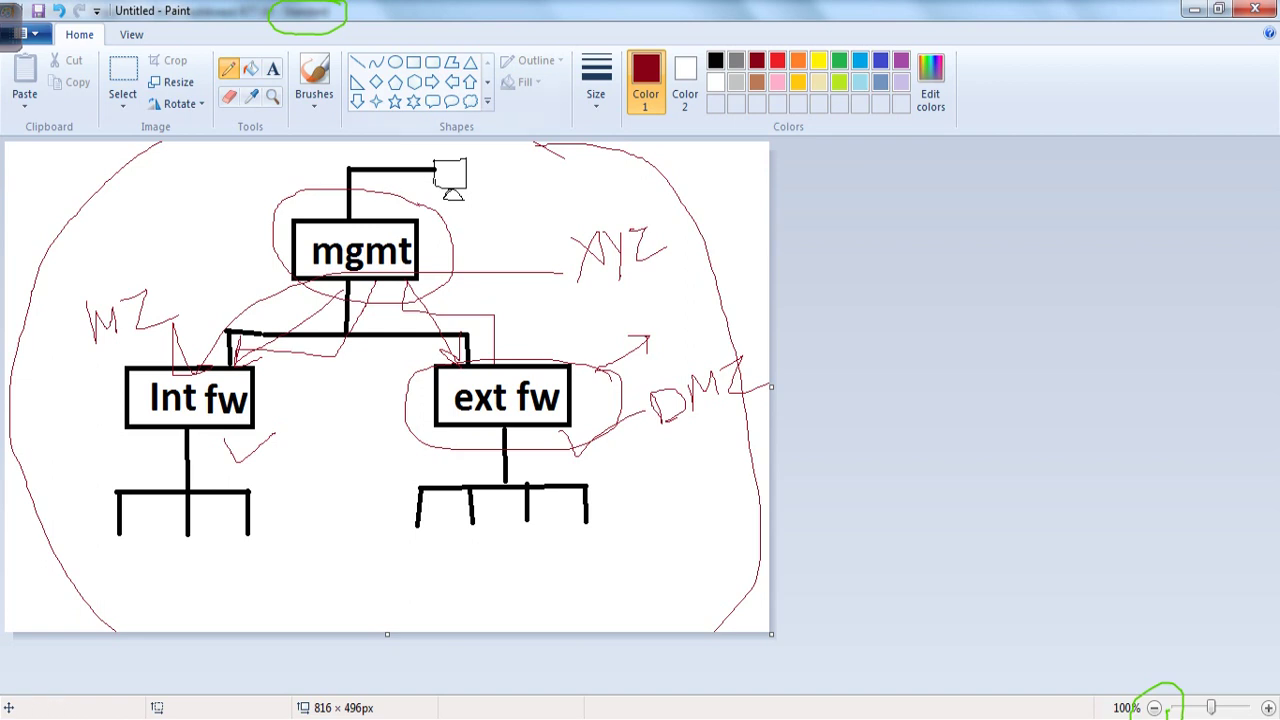
key(ctrl+z)
key(ctrl+z)
key(ctrl+z)
key(ctrl+z)
key(ctrl+z)
key(ctrl+z)
key(ctrl+z)
key(ctrl+z)
key(ctrl+z)
key(ctrl+z)
key(ctrl+z)
key(ctrl+z)
key(ctrl+z)
key(ctrl+z)
key(ctrl+z)
key(ctrl+z)
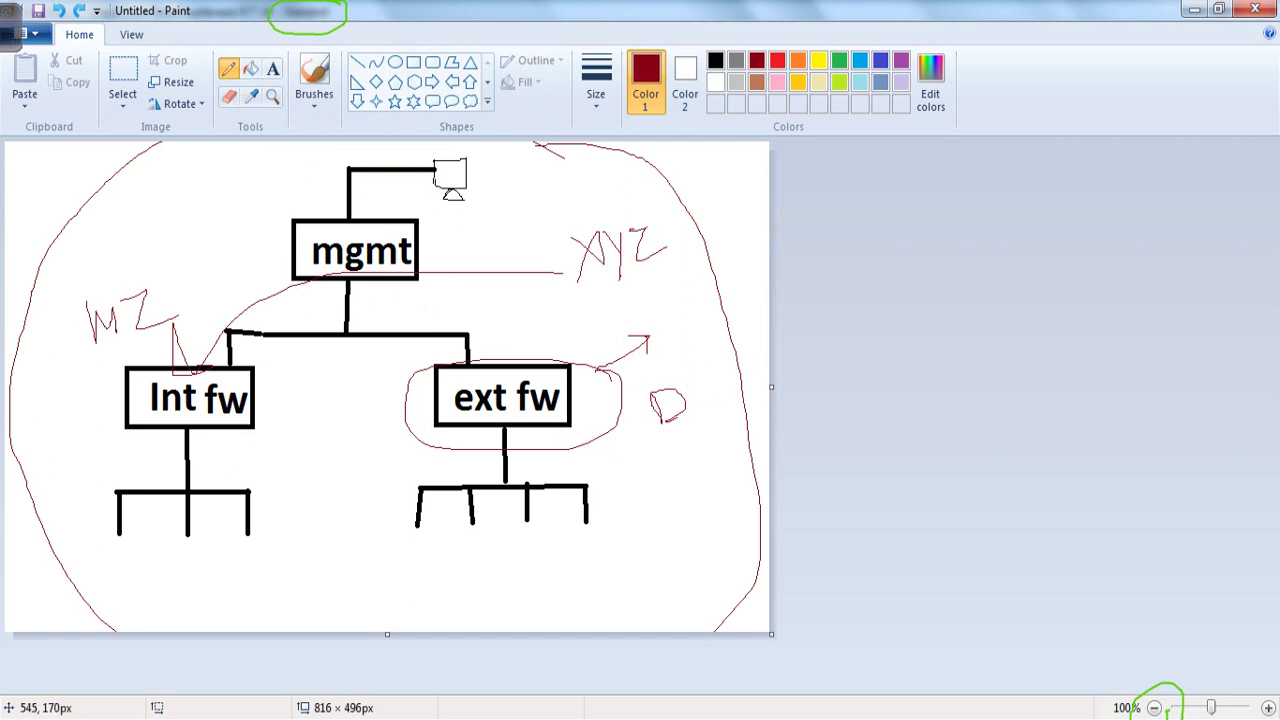
key(ctrl+z)
key(ctrl+z)
key(ctrl+z)
key(ctrl+z)
key(ctrl+z)
key(ctrl+z)
key(ctrl+z)
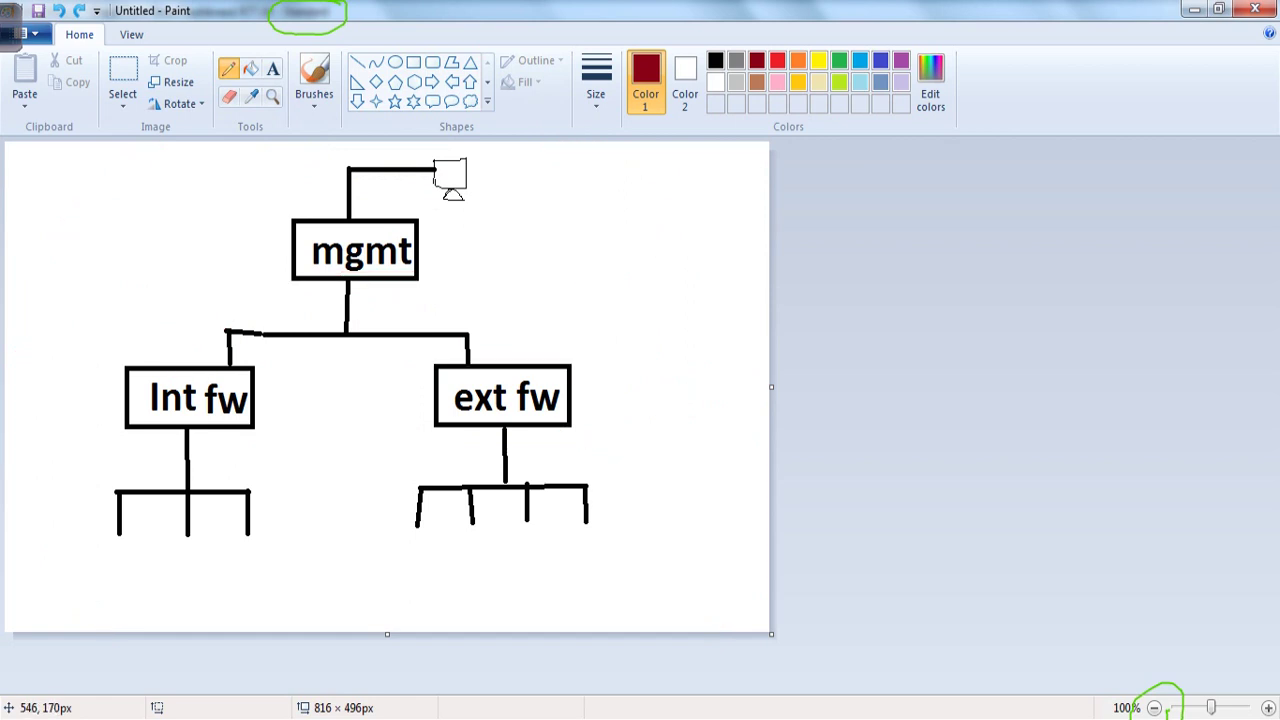
In red, write MGMT, draw arrows to both firewalls and label the arrow 'Standard'
mouse_move(331, 258)
mouse_down()
mouse_move(334, 240)
mouse_move(348, 262)
mouse_move(406, 230)
mouse_move(370, 332)
mouse_move(274, 360)
mouse_move(265, 430)
mouse_move(296, 420)
mouse_up()
mouse_move(360, 364)
mouse_down()
mouse_move(434, 364)
mouse_move(436, 428)
mouse_move(448, 402)
mouse_up()
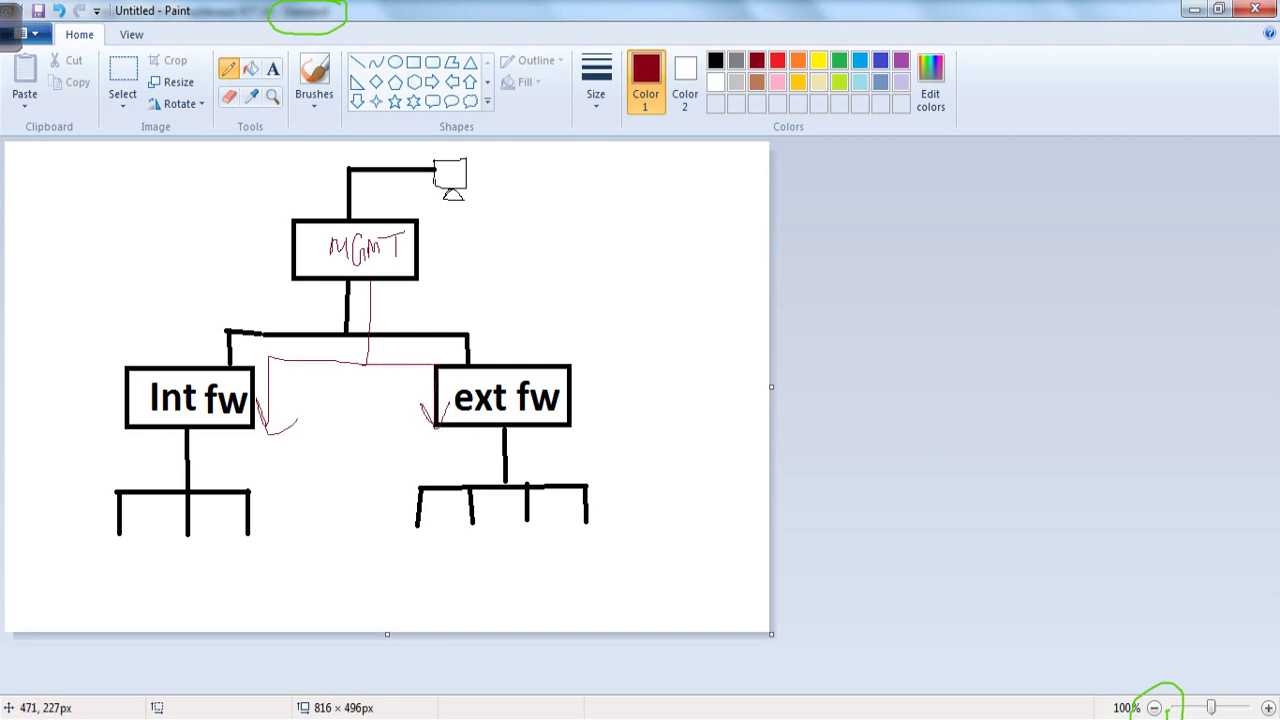
mouse_move(442, 294)
mouse_down()
mouse_move(432, 328)
mouse_move(462, 330)
mouse_move(480, 306)
mouse_move(484, 316)
mouse_move(580, 286)
mouse_move(614, 246)
mouse_move(639, 300)
mouse_up()
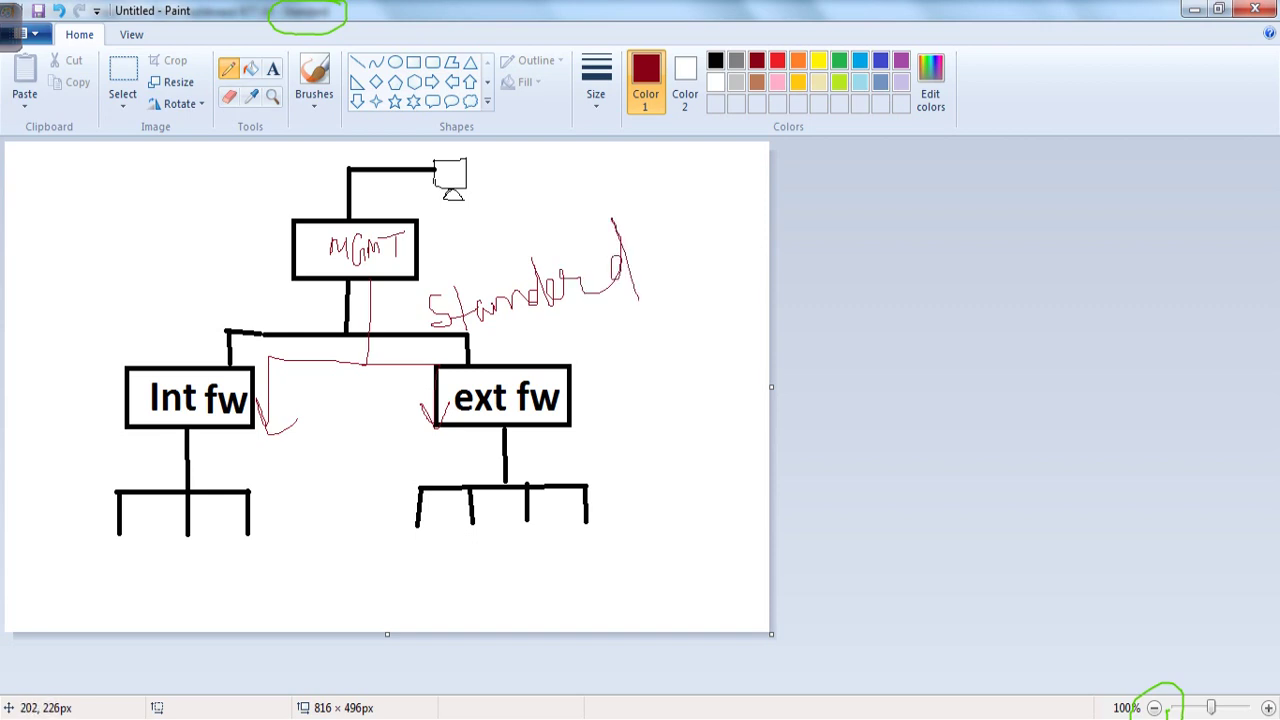
Circle the Int fw, ext fw and MGMT boxes with P marks and a tick, then return to SmartDashboard
mouse_move(263, 380)
mouse_down()
mouse_move(174, 357)
mouse_move(146, 460)
mouse_move(257, 363)
mouse_up()
drag(177, 352, 173, 255)
mouse_move(572, 364)
mouse_down()
mouse_move(457, 343)
mouse_move(520, 443)
mouse_move(580, 352)
mouse_move(566, 348)
mouse_move(650, 316)
mouse_move(642, 340)
mouse_up()
mouse_move(676, 296)
mouse_down()
mouse_move(681, 320)
mouse_move(674, 290)
mouse_up()
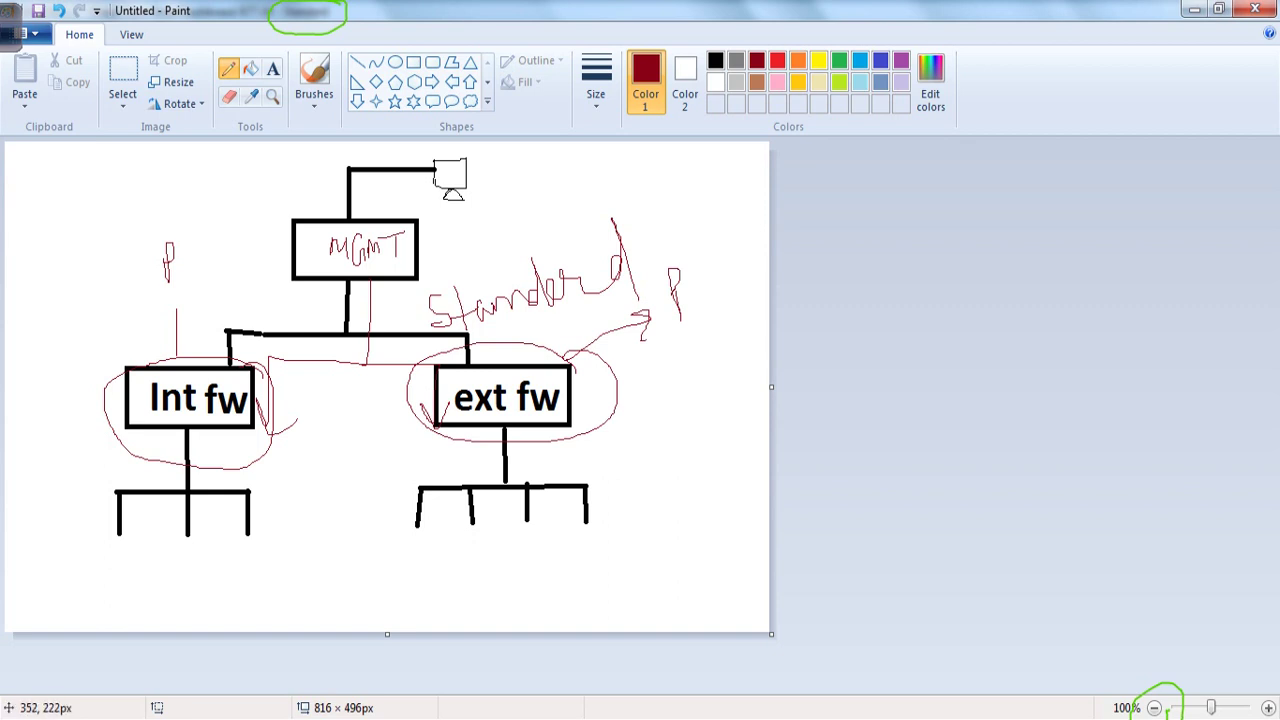
mouse_move(232, 440)
mouse_down()
mouse_move(242, 460)
mouse_move(300, 406)
mouse_up()
mouse_move(402, 214)
mouse_down()
mouse_move(278, 232)
mouse_move(445, 235)
mouse_move(375, 217)
mouse_up()
mouse_move(330, 318)
mouse_down()
mouse_move(228, 340)
mouse_move(222, 362)
mouse_move(264, 361)
mouse_up()
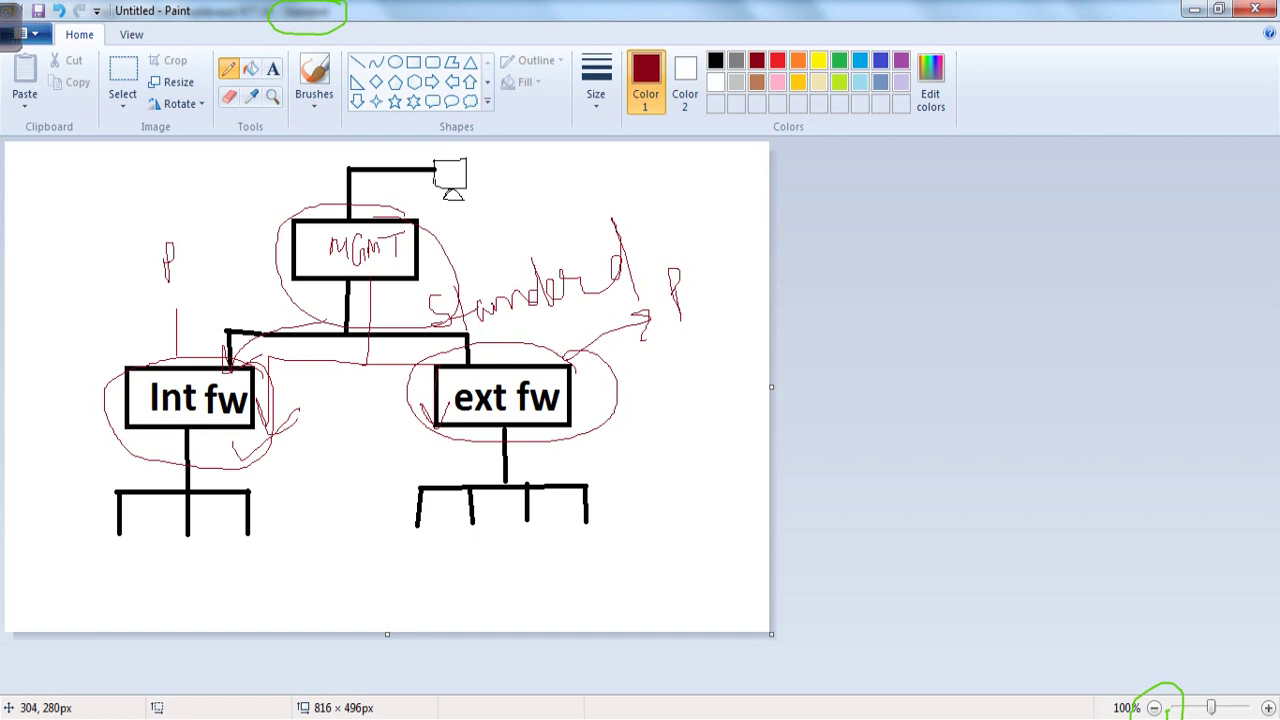
mouse_move(434, 287)
mouse_down()
mouse_move(518, 386)
mouse_move(415, 440)
mouse_move(569, 332)
mouse_move(470, 338)
mouse_move(440, 362)
mouse_move(620, 376)
mouse_move(466, 318)
mouse_up()
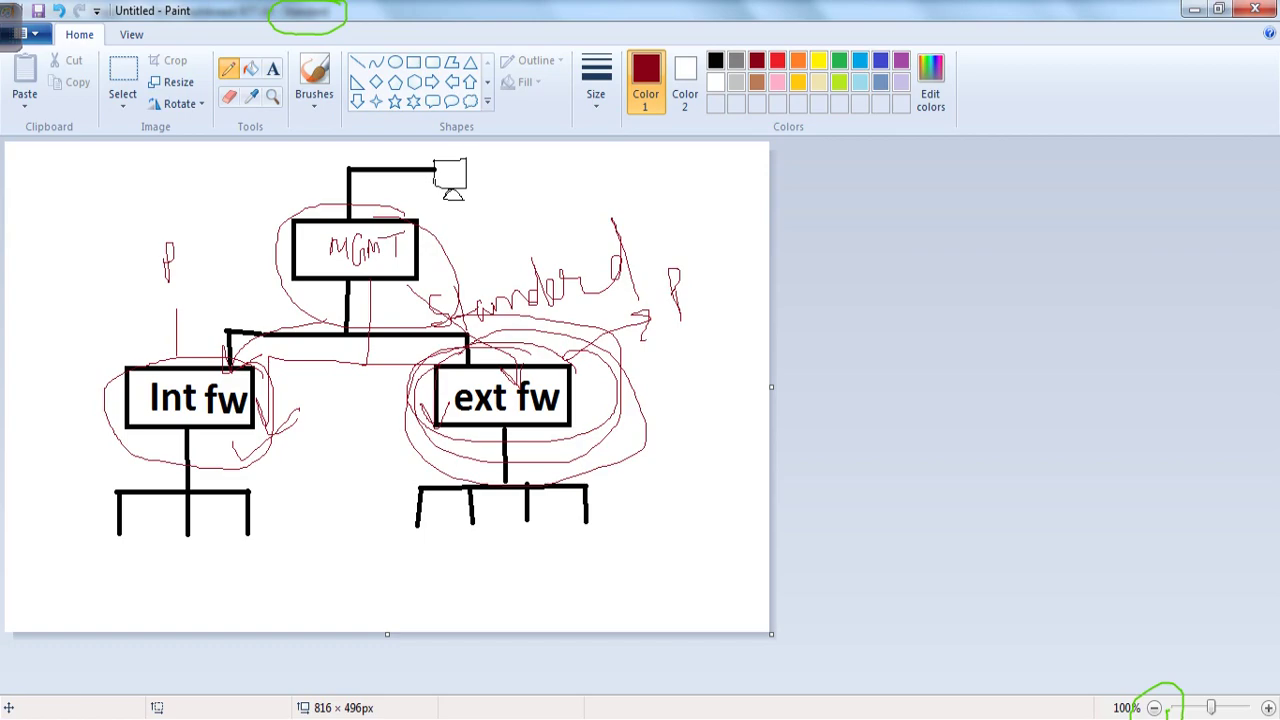
key(alt+Tab)
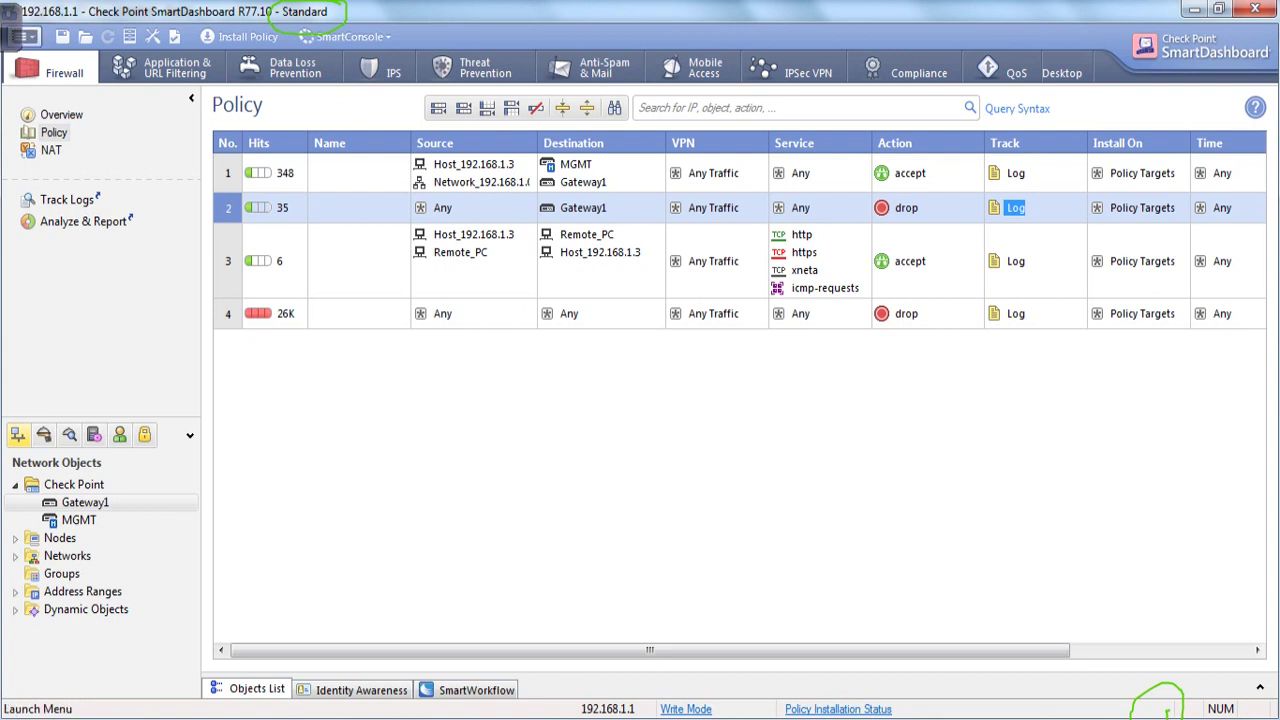
Select through the Standard policy rules, from rule 1 down to rule 4
click(24, 36)
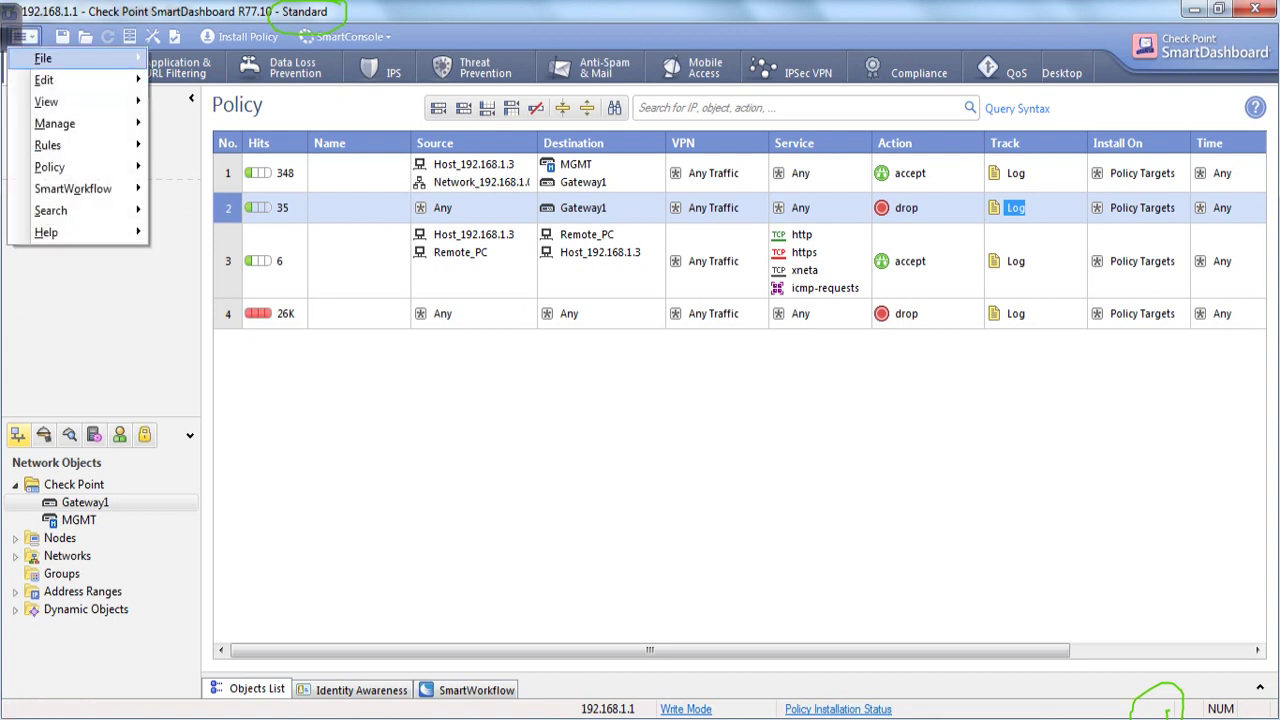
mouse_move(43, 58)
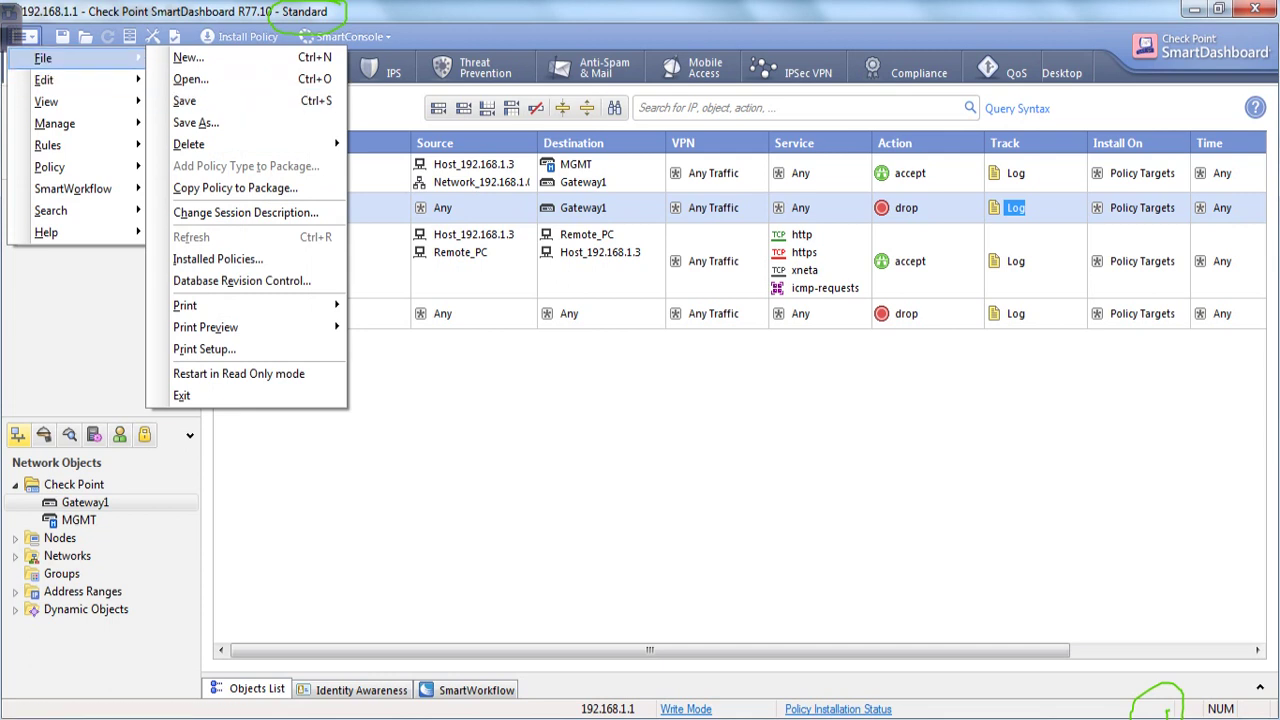
click(630, 174)
click(630, 208)
key(Down)
key(Down)
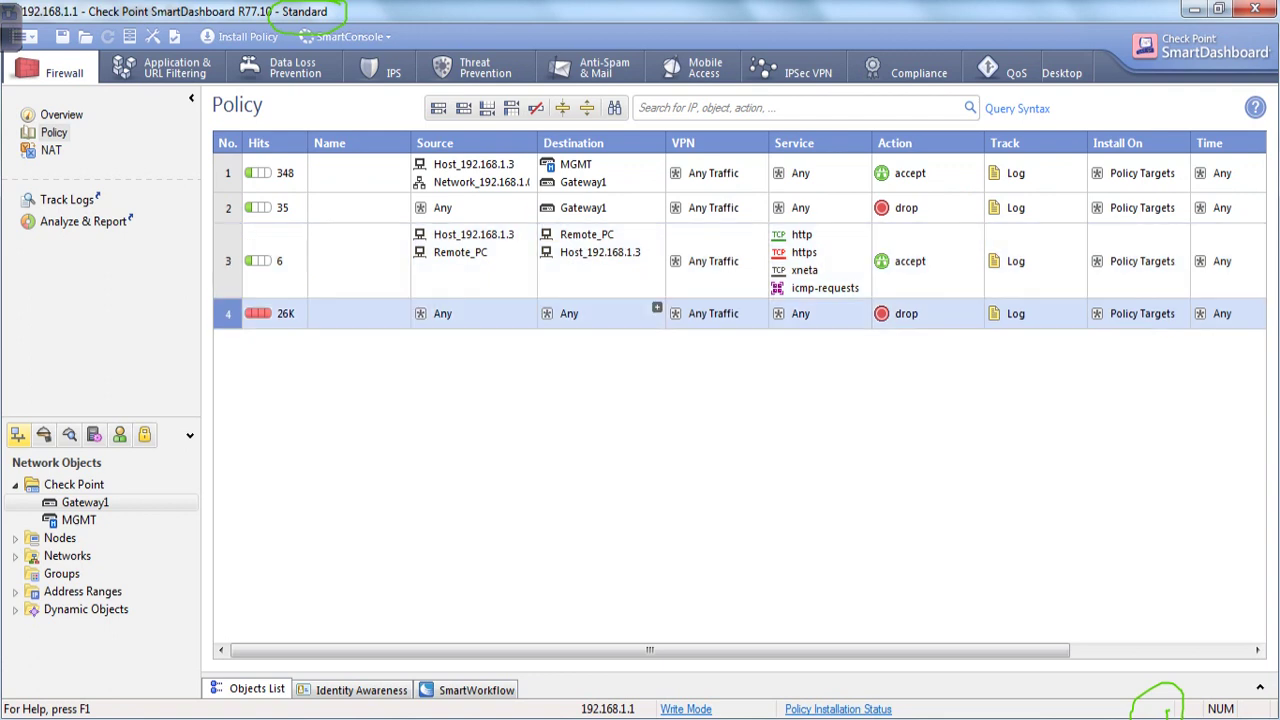
Choose File > New... from the Launch Menu to start a new policy package
click(25, 37)
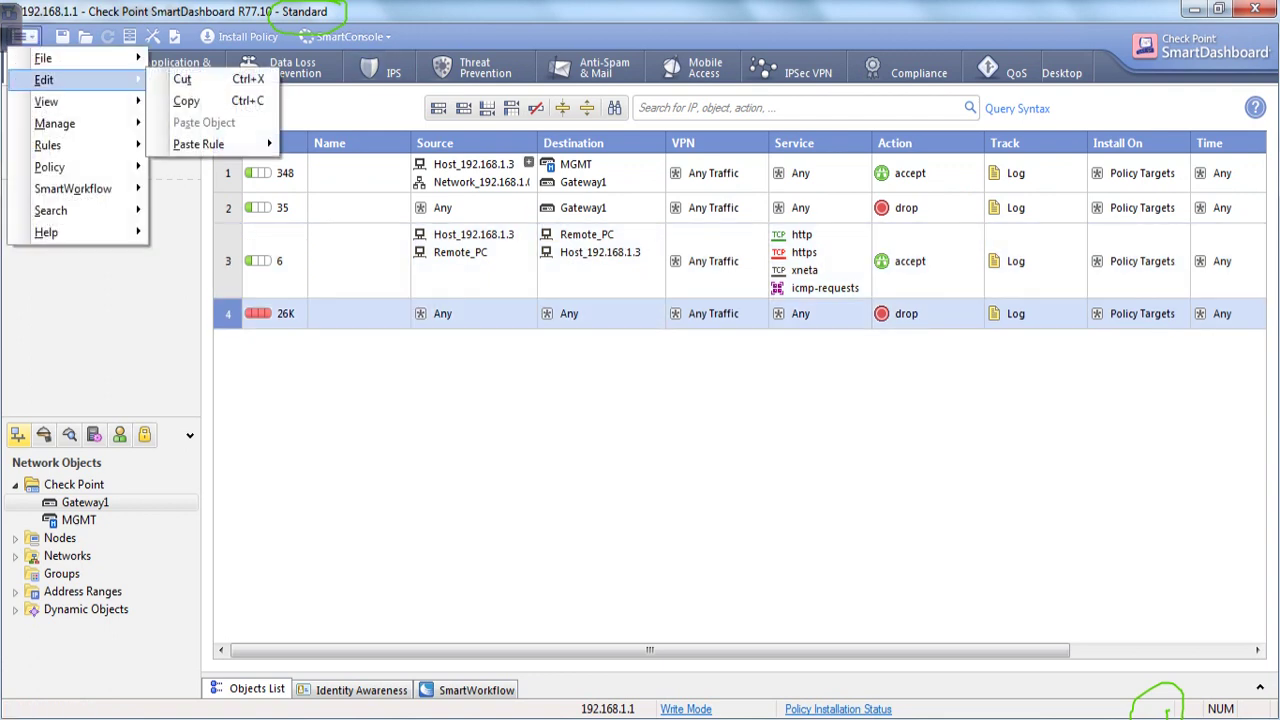
mouse_move(43, 58)
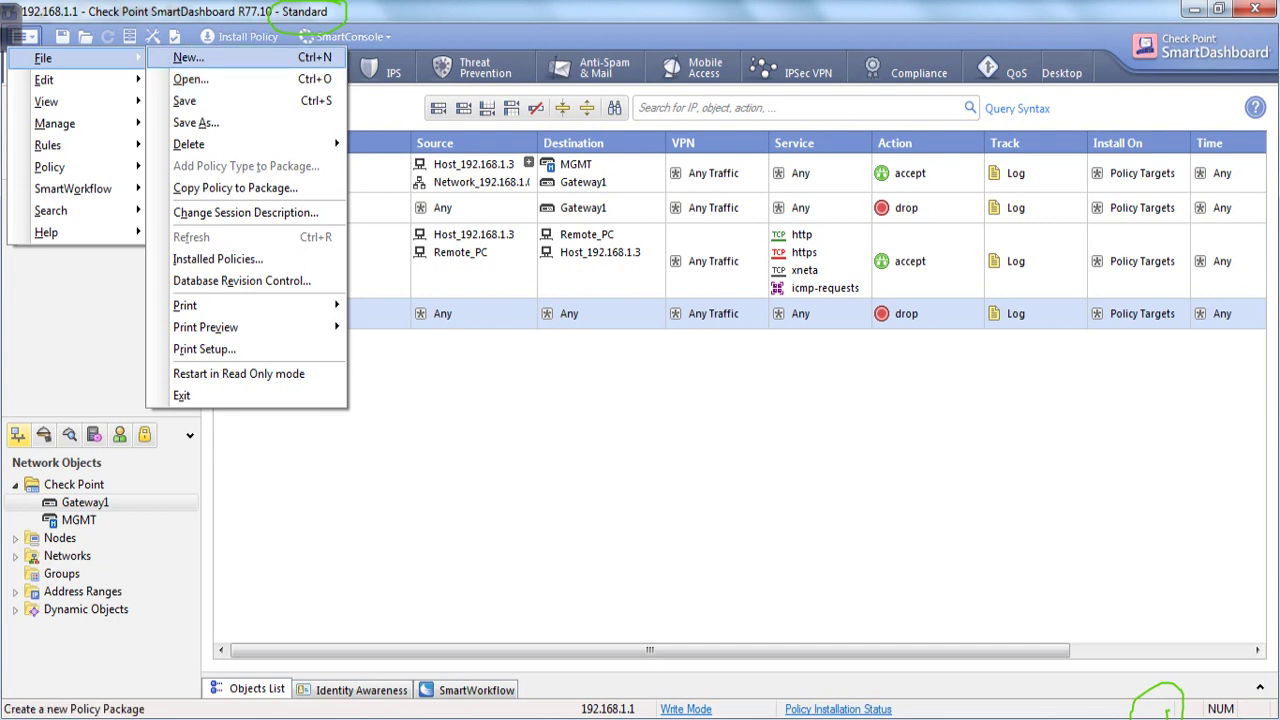
click(188, 57)
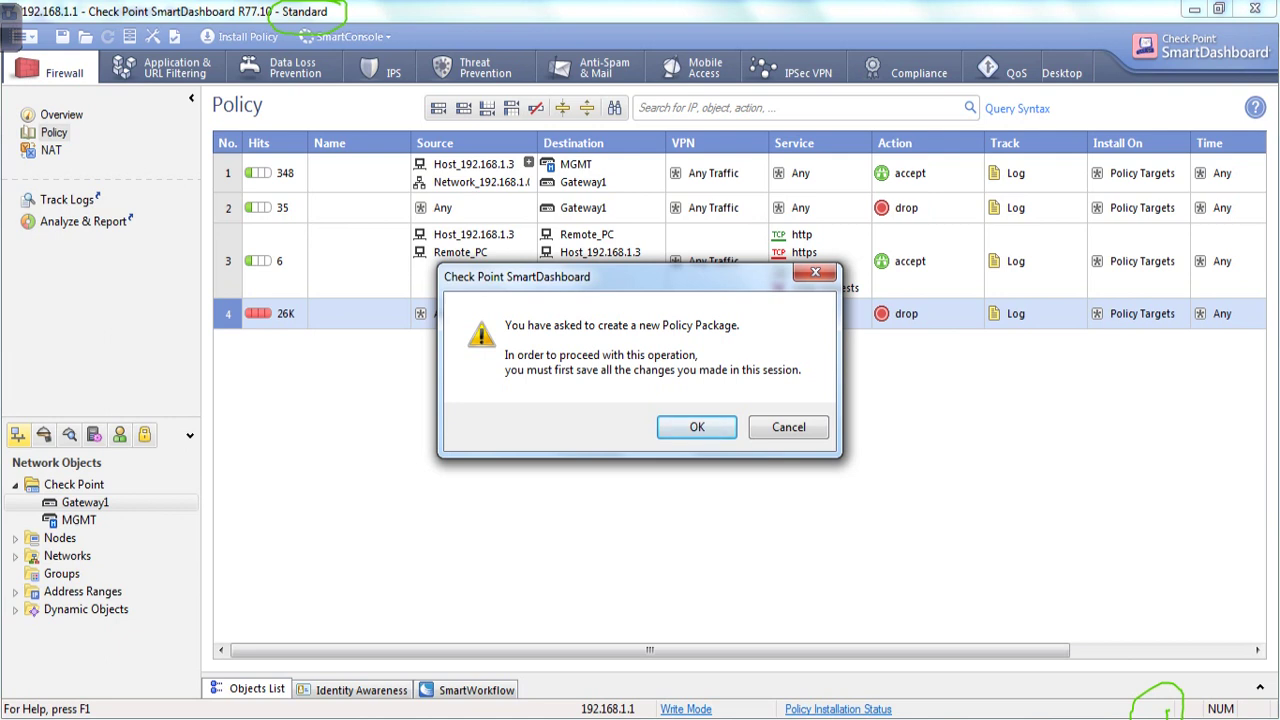
Save the session changes and name the new package External_nw
click(697, 427)
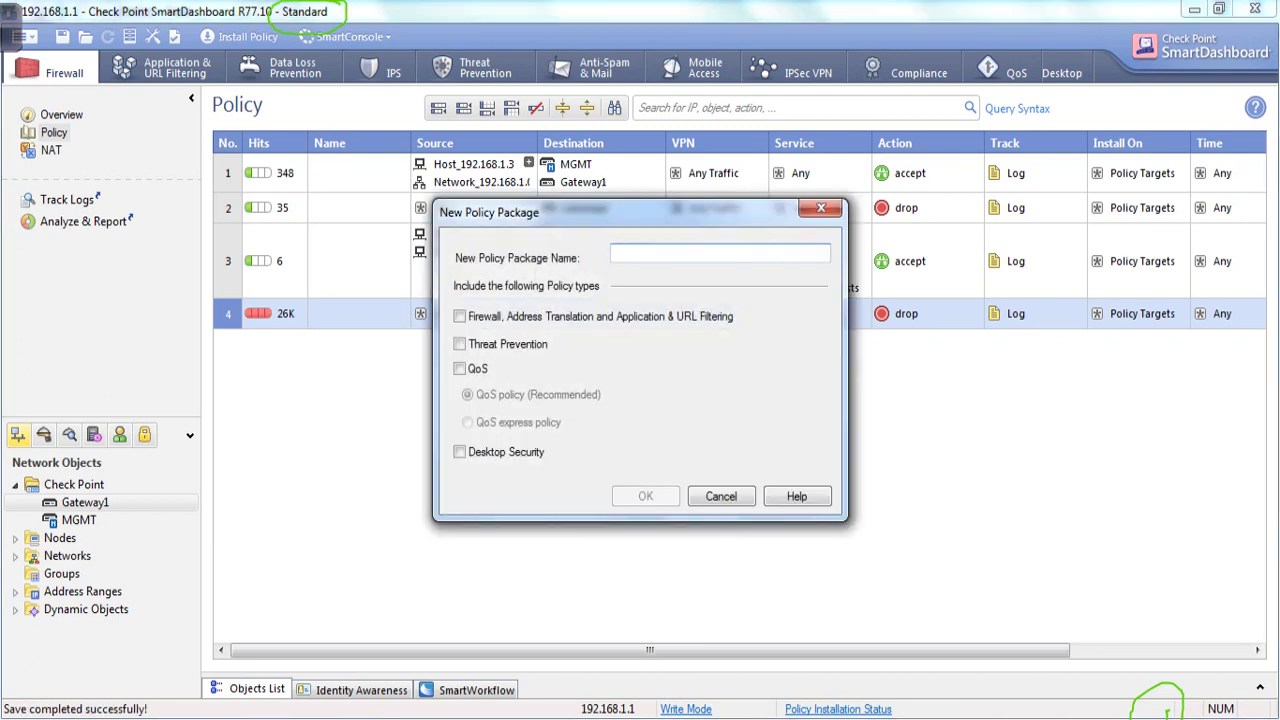
text(External_nw)
Include only the Firewall, Address Translation and URL Filtering policy type and create the package
click(460, 316)
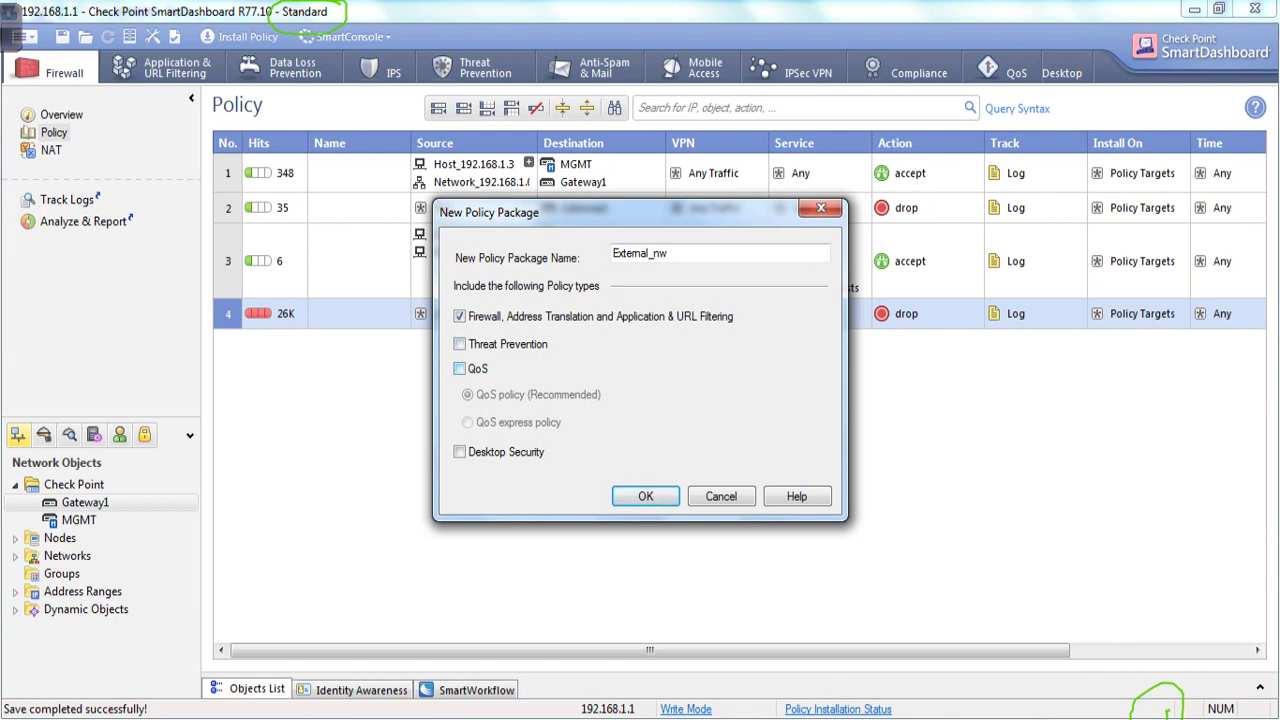
click(459, 344)
click(459, 369)
click(459, 369)
click(459, 344)
key(Return)
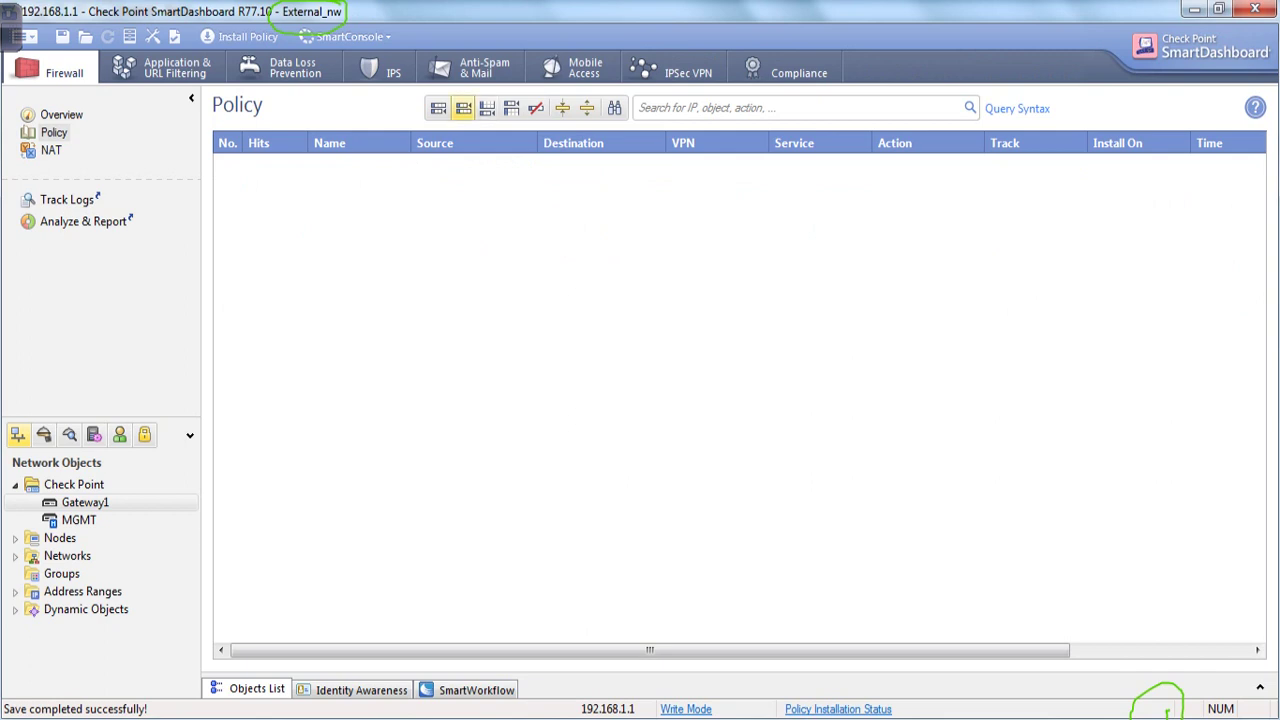
Add three rules to the empty External_nw policy
click(463, 108)
click(487, 108)
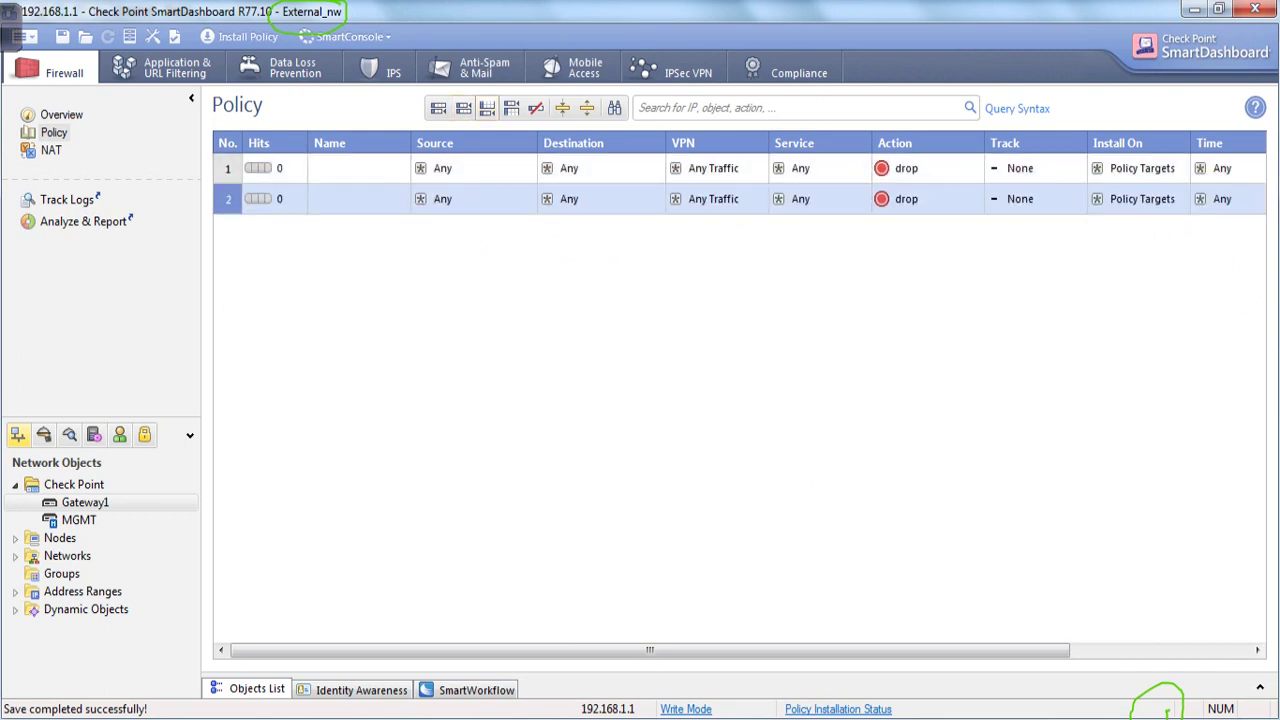
click(487, 108)
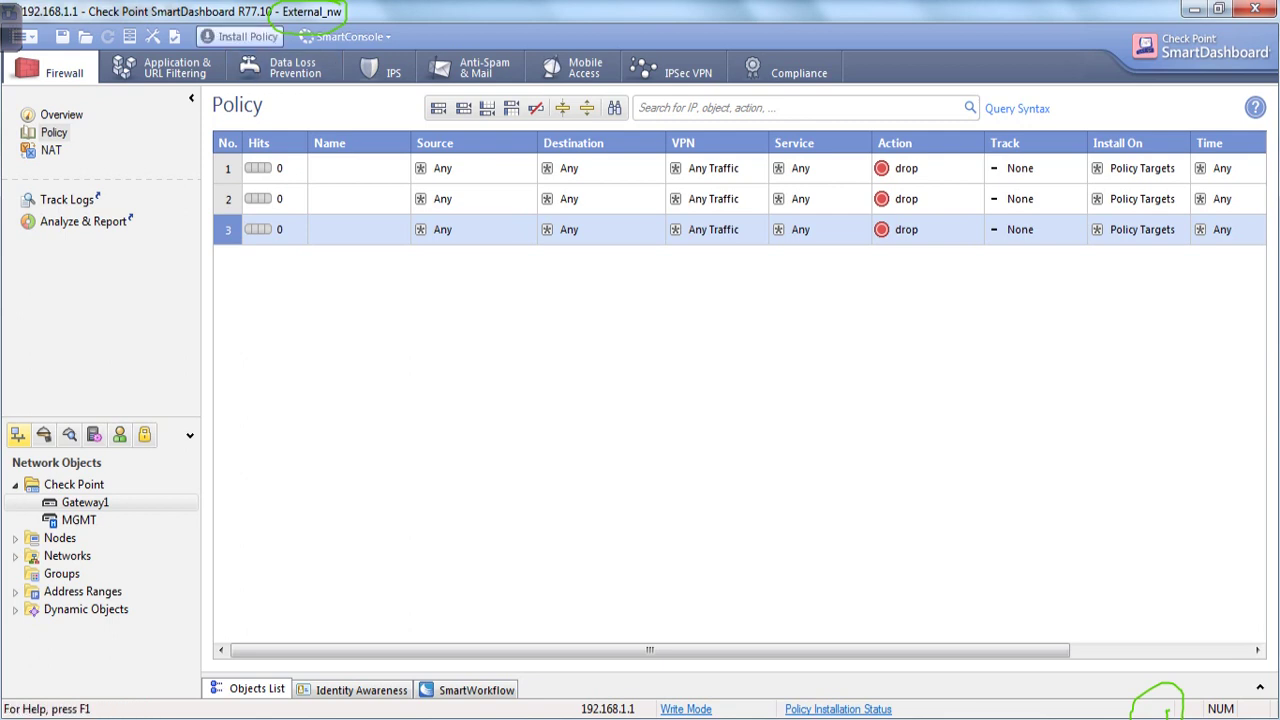
Open Install Policy, clear Gateway1, and cancel without installing
click(240, 36)
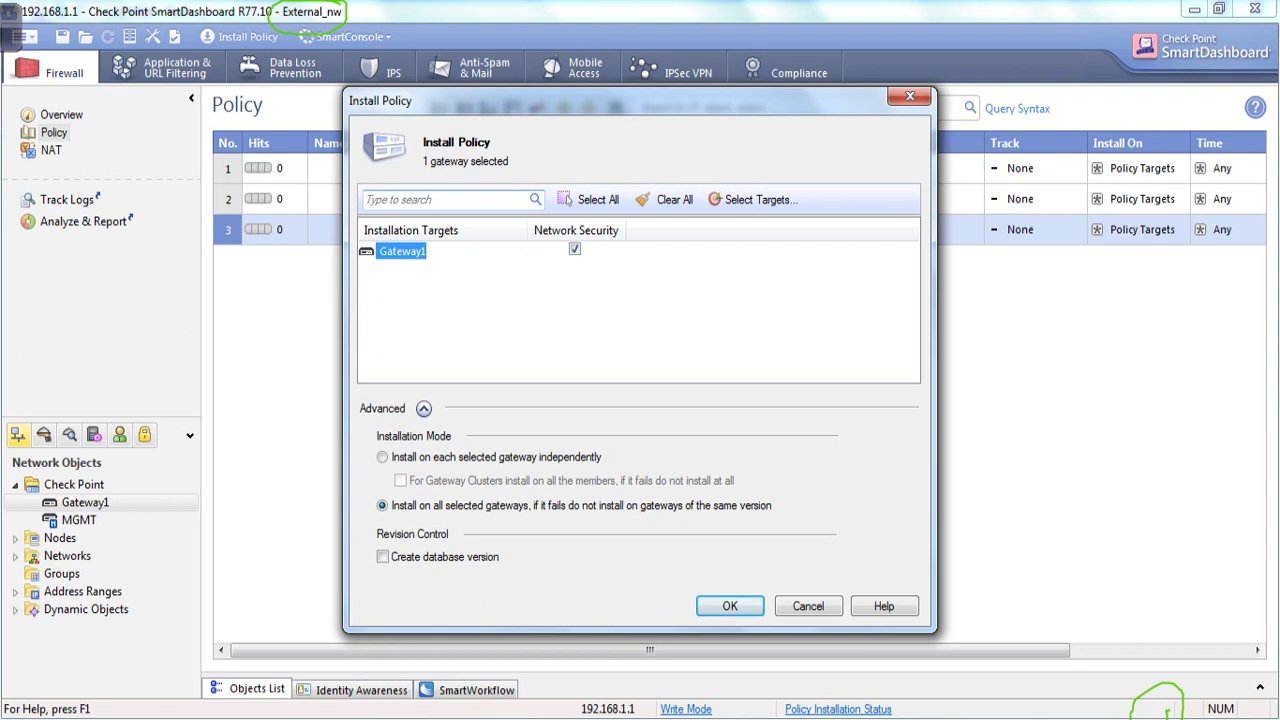
click(574, 249)
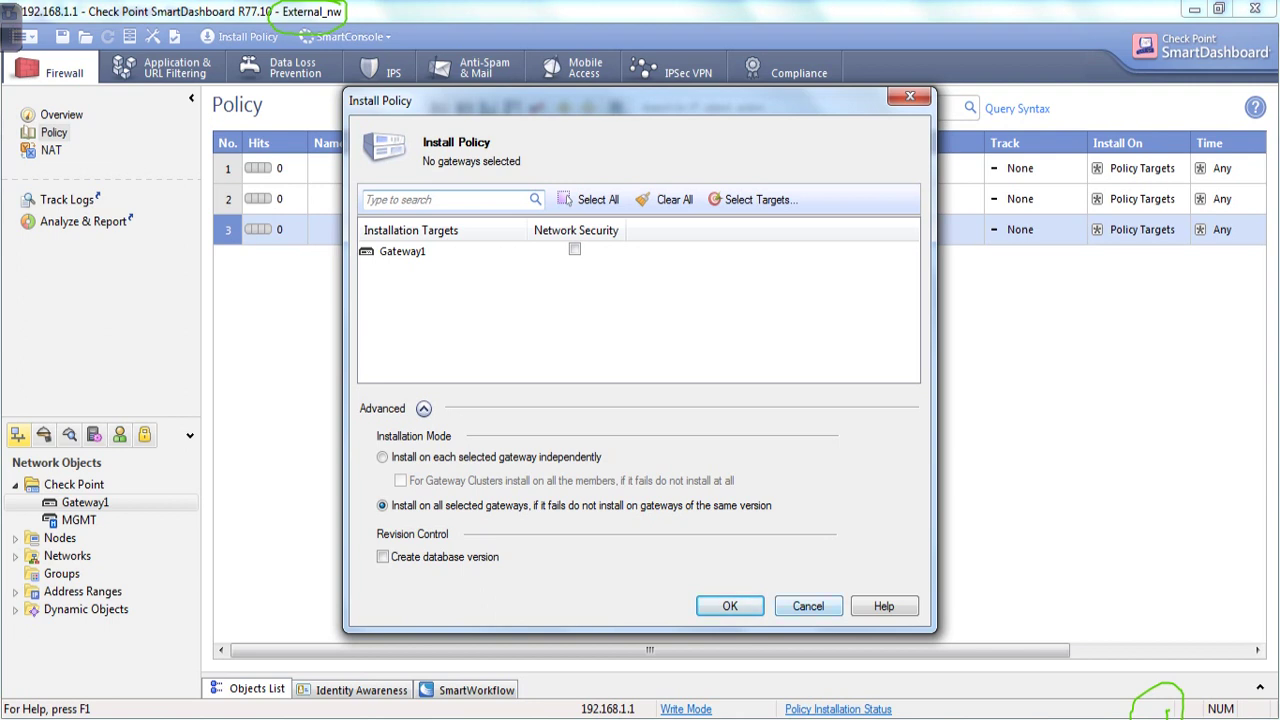
click(808, 606)
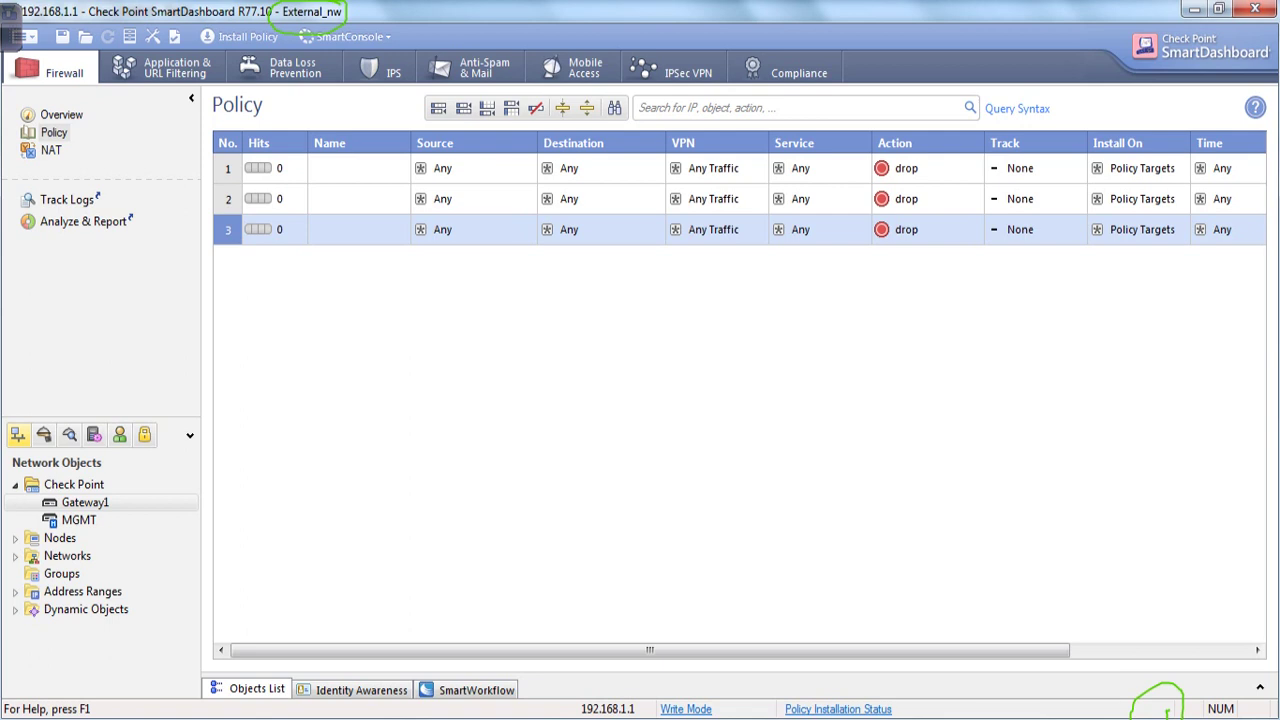
Use File > Open to save the session's changes and open the Standard policy package
click(26, 37)
mouse_move(44, 58)
key(Right)
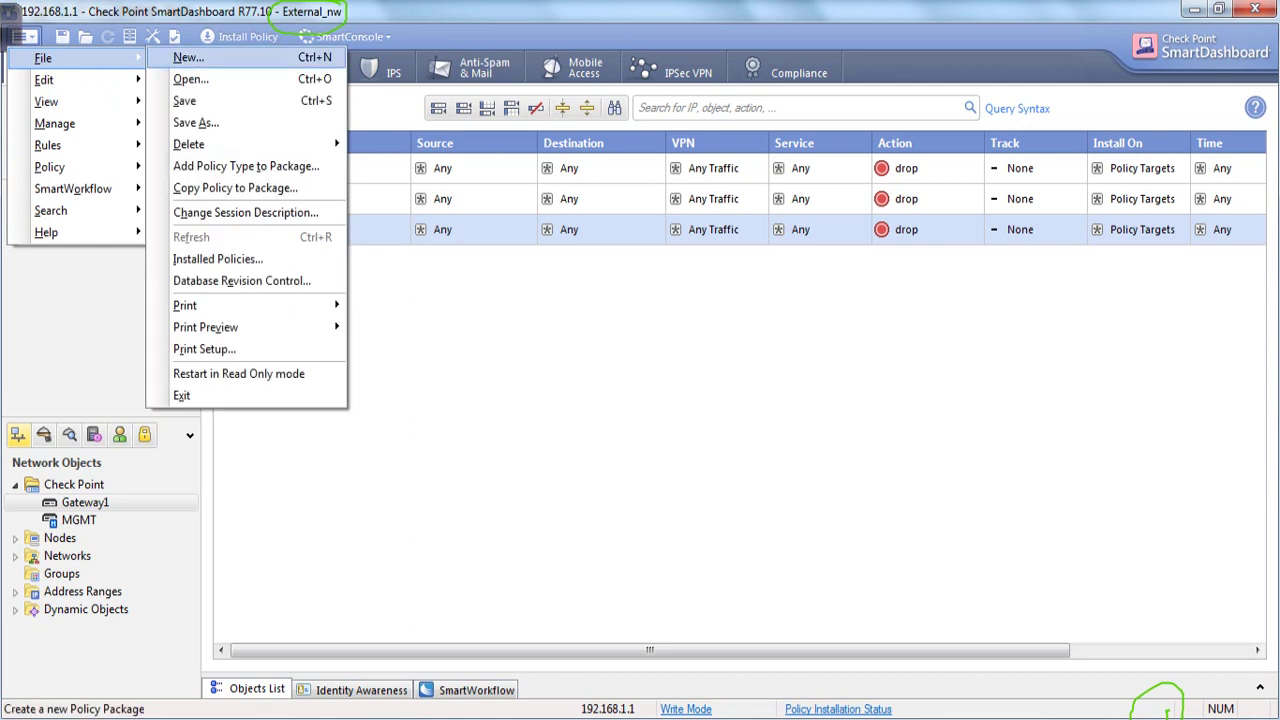
key(Down)
key(Down)
key(Down)
key(Up)
key(Up)
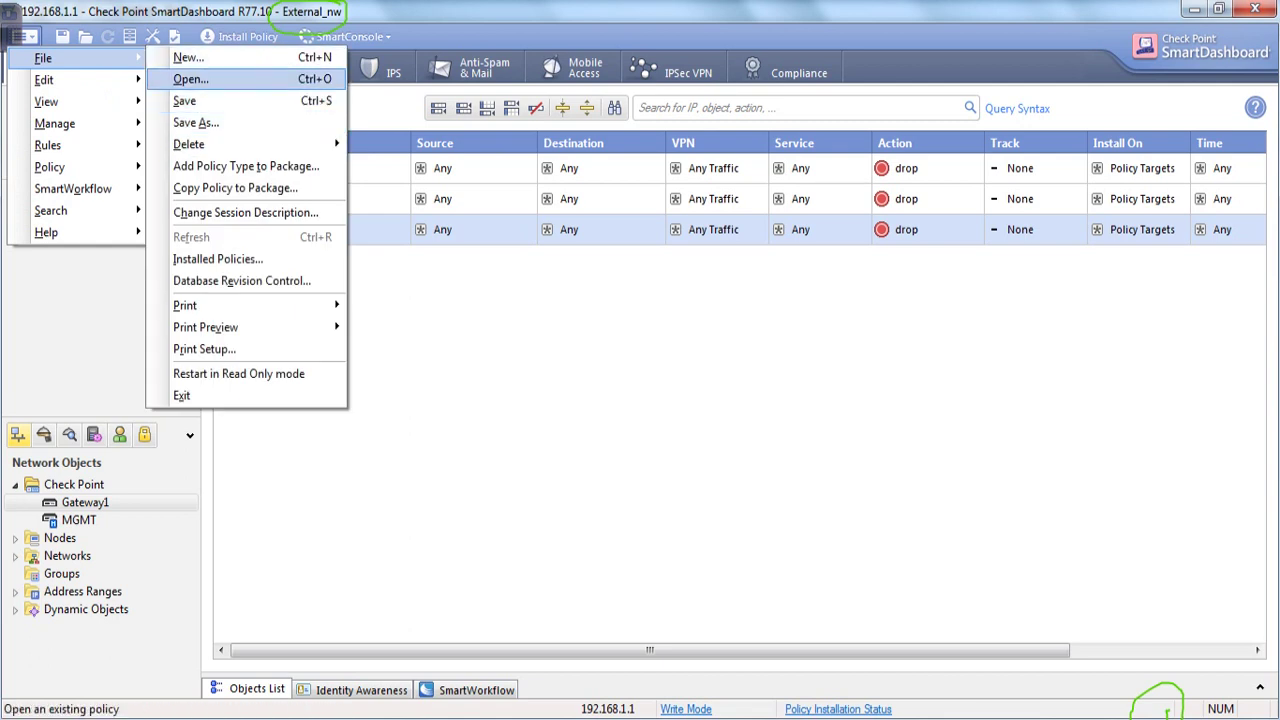
key(Return)
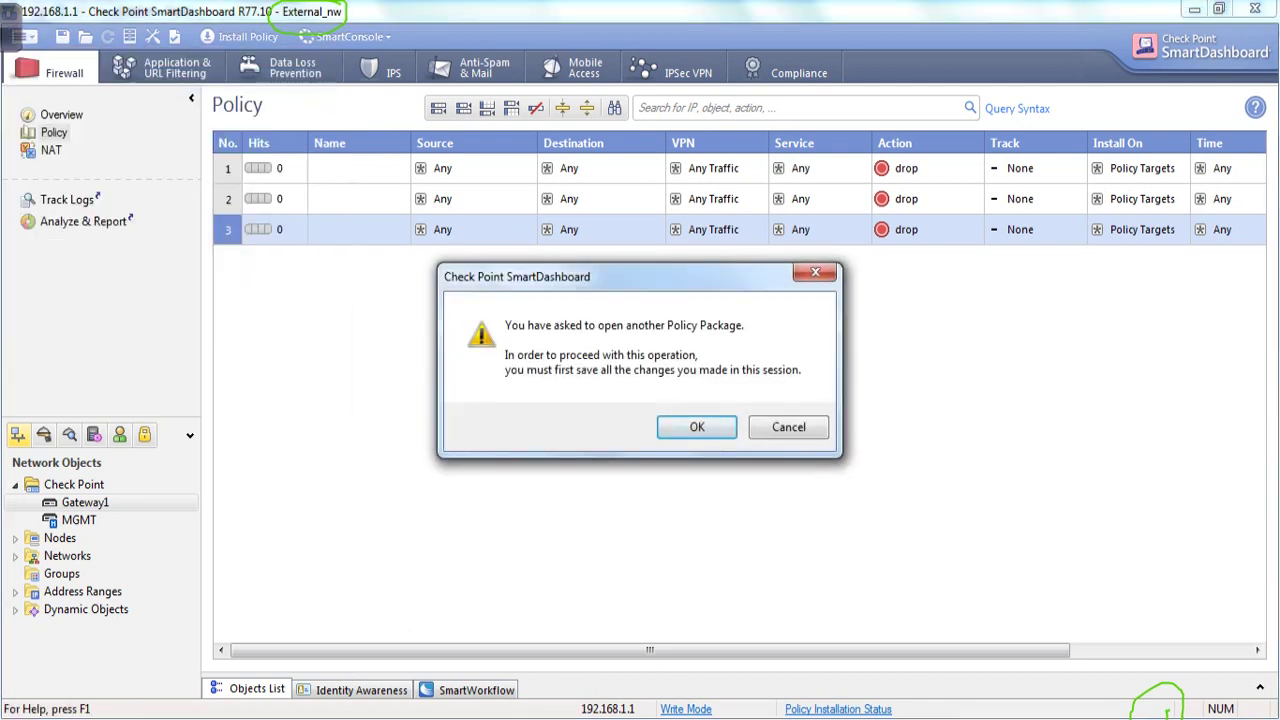
key(Return)
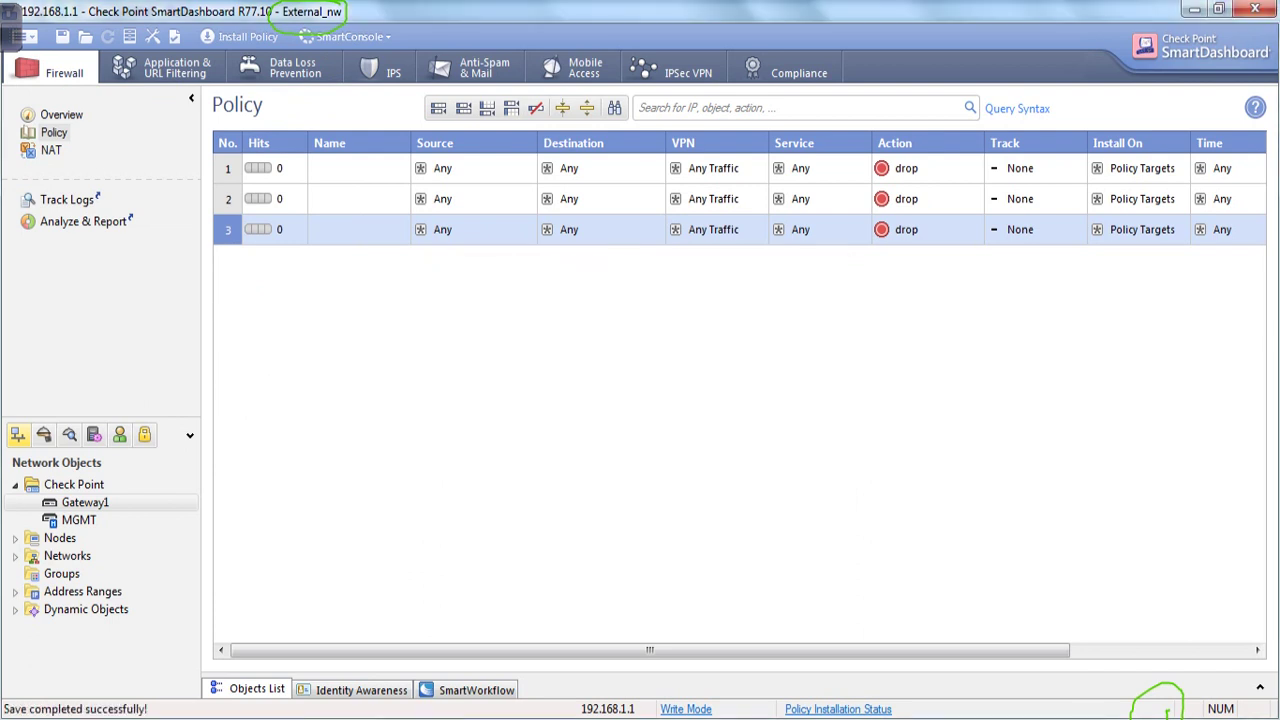
key(Return)
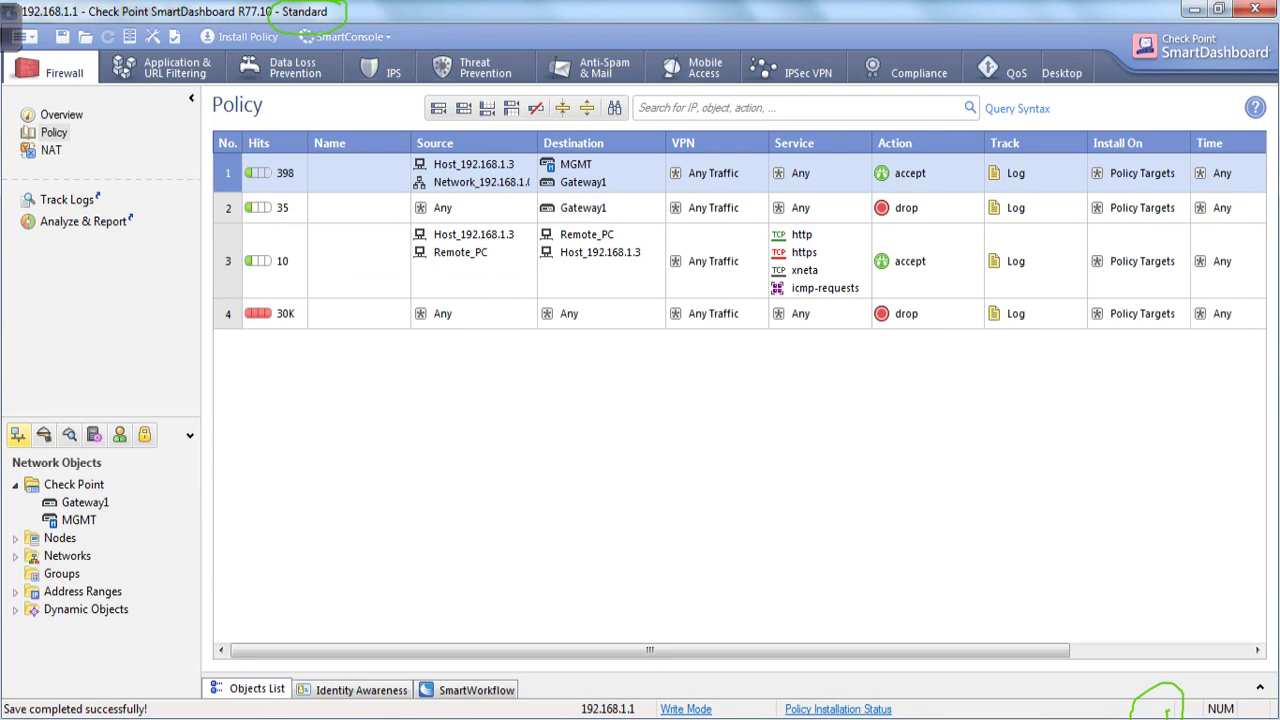
Delete the entire External_nw policy package and confirm with Yes
click(25, 36)
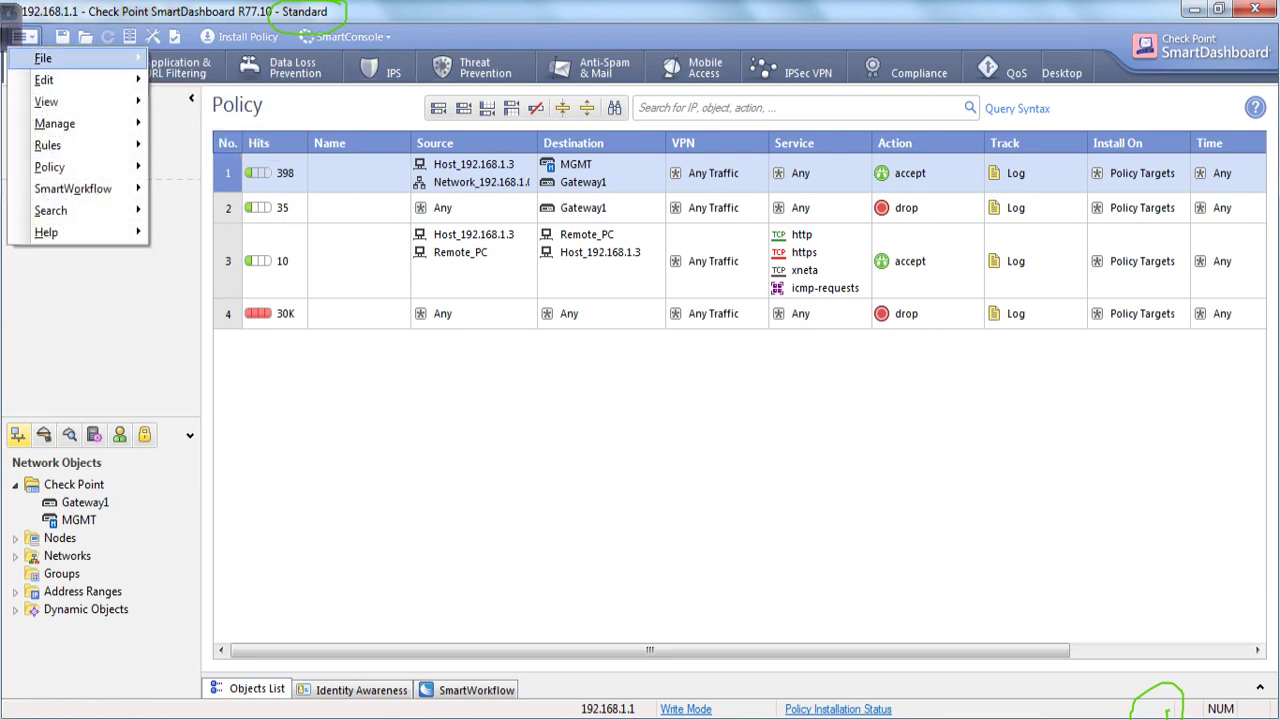
mouse_move(220, 145)
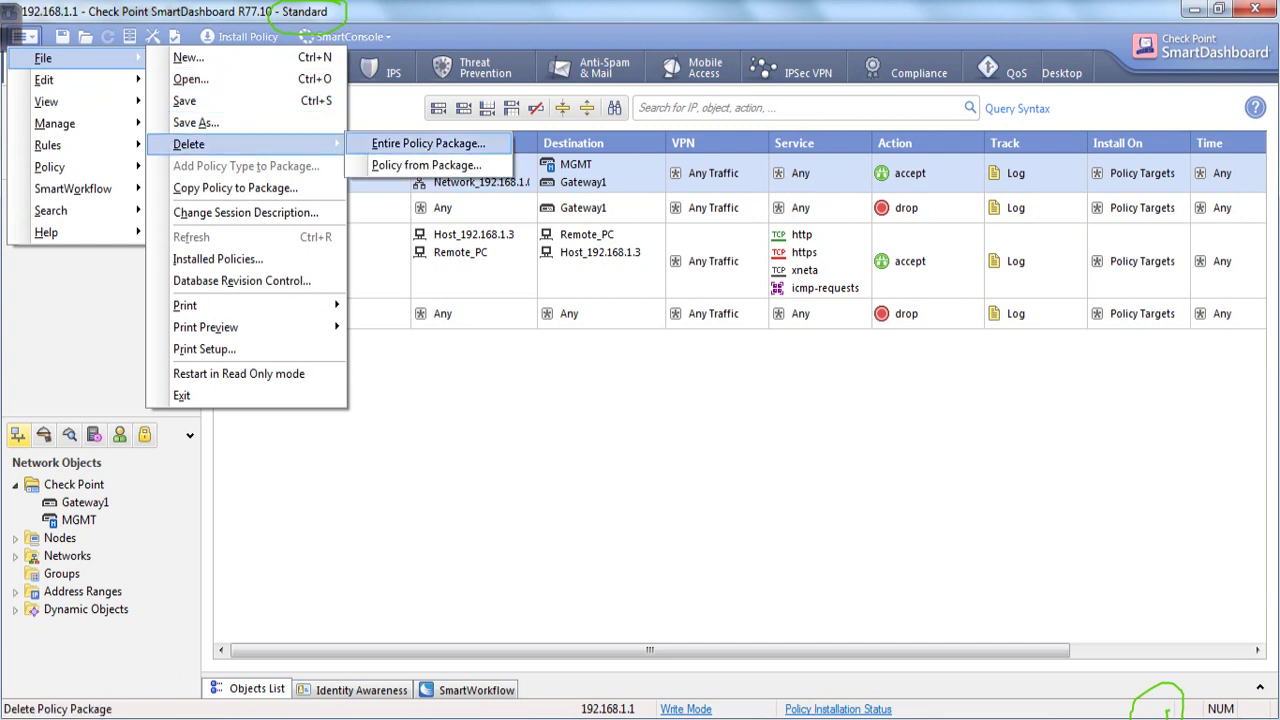
click(428, 143)
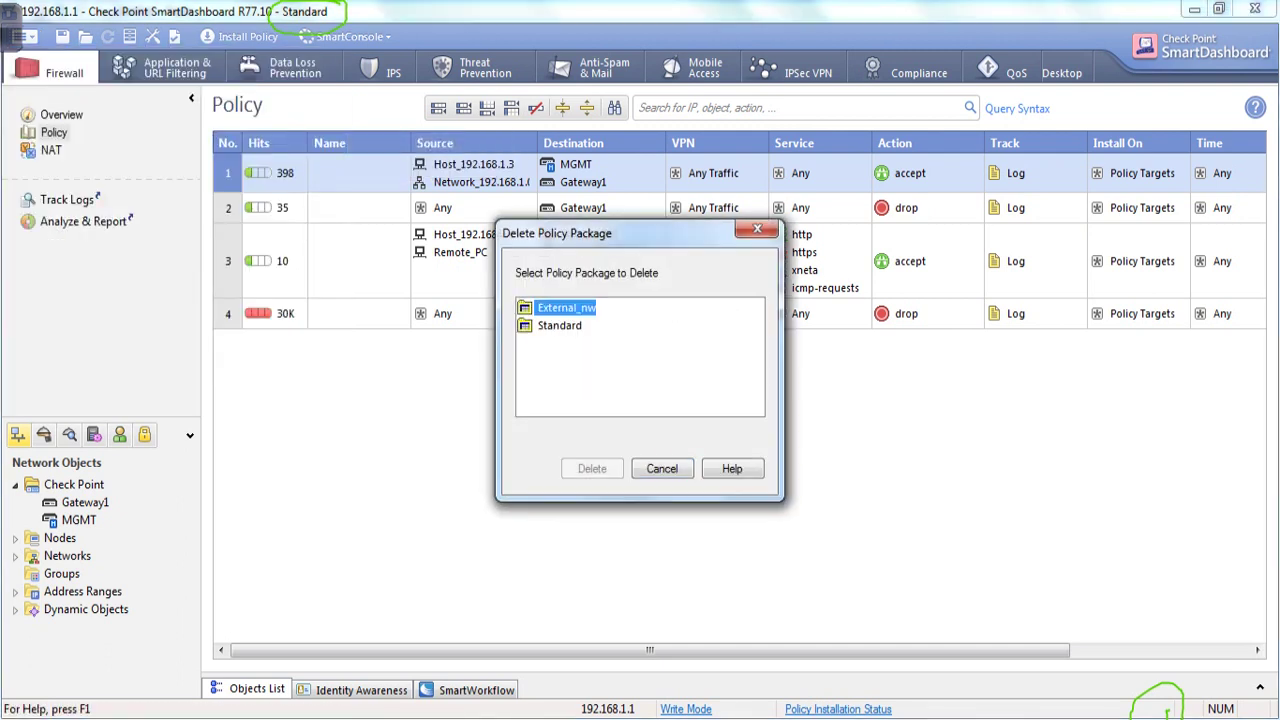
click(592, 468)
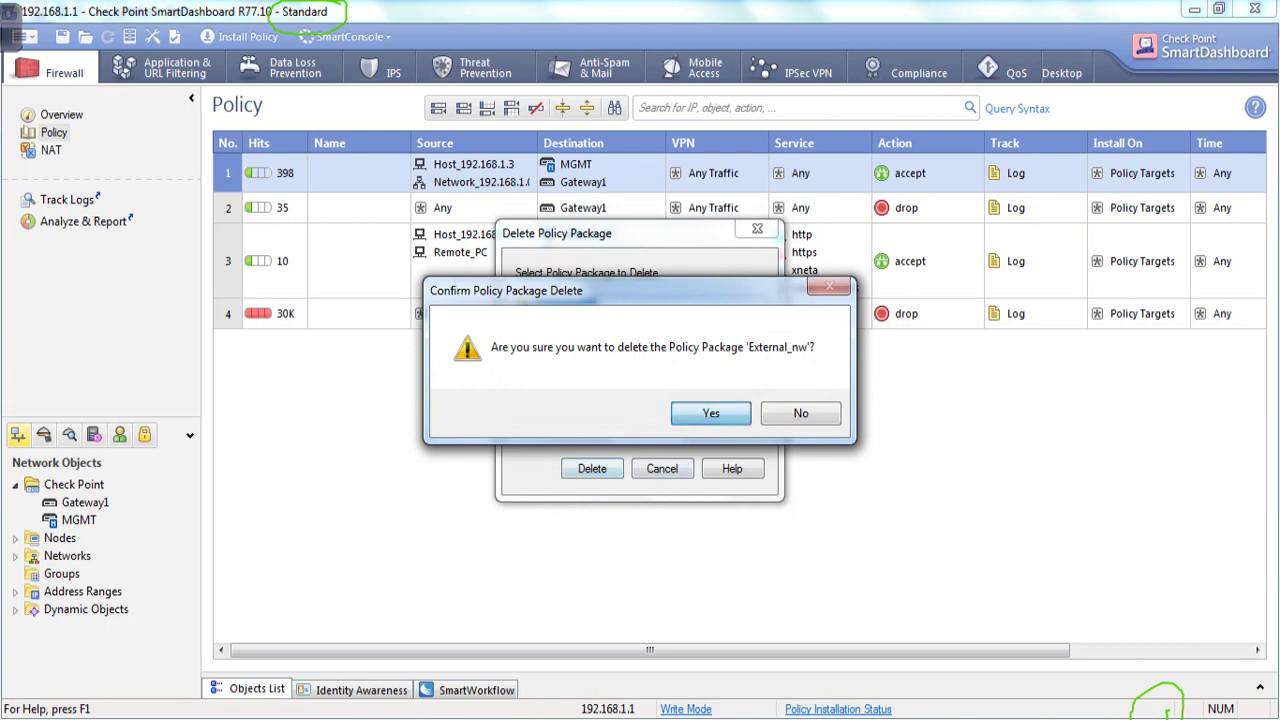
click(711, 412)
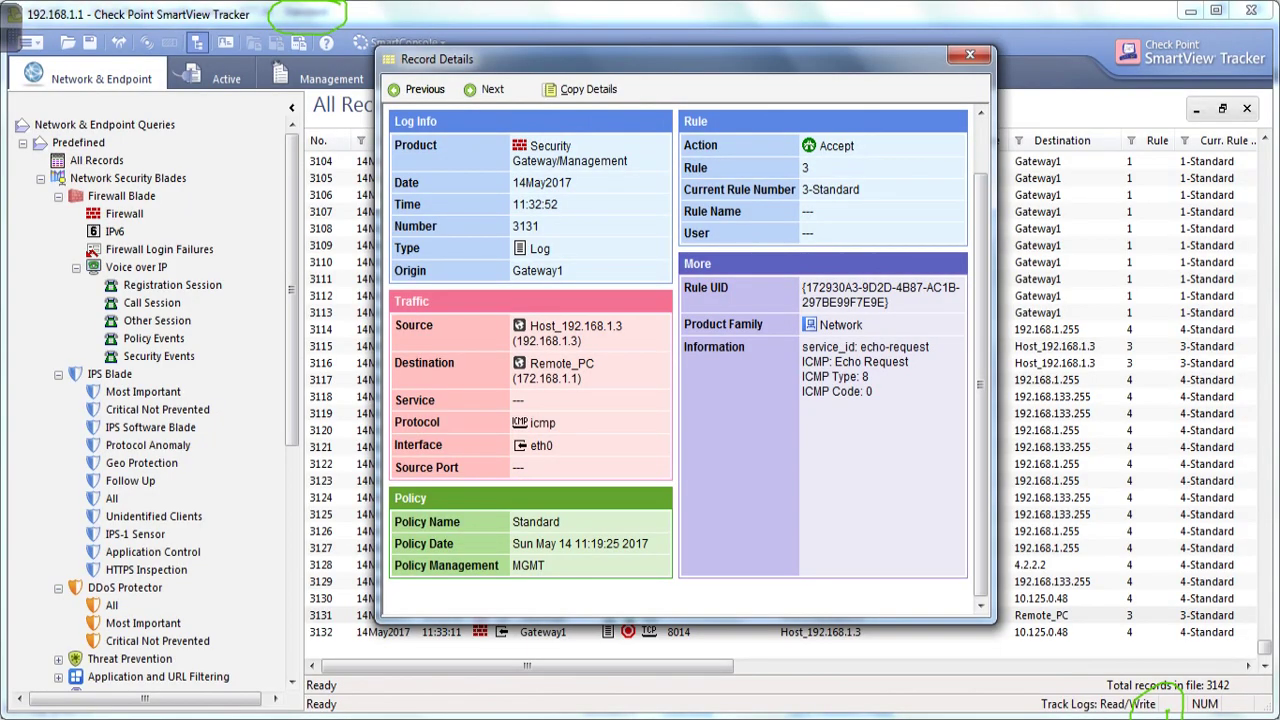
Highlight record 3131's Policy Name Standard, policy date and management server MGMT
drag(560, 522, 512, 522)
drag(650, 543, 512, 543)
click(560, 544)
drag(558, 543, 545, 566)
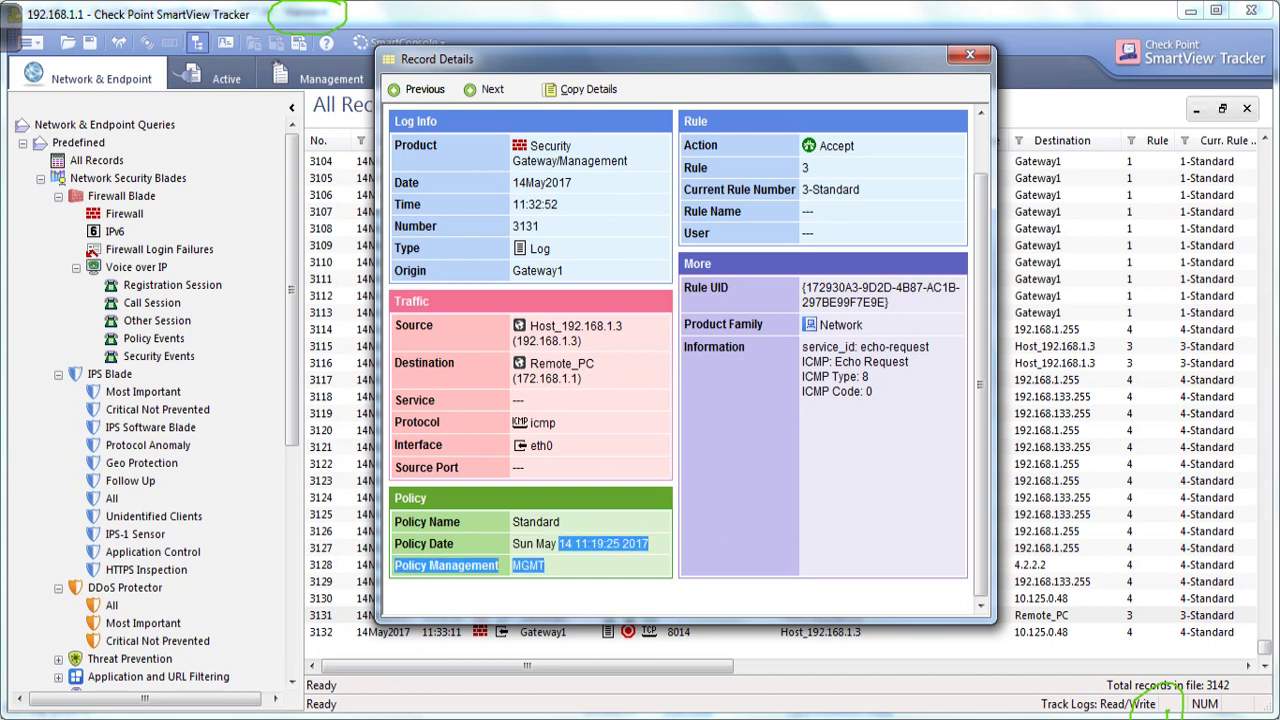
click(553, 566)
double_click(529, 566)
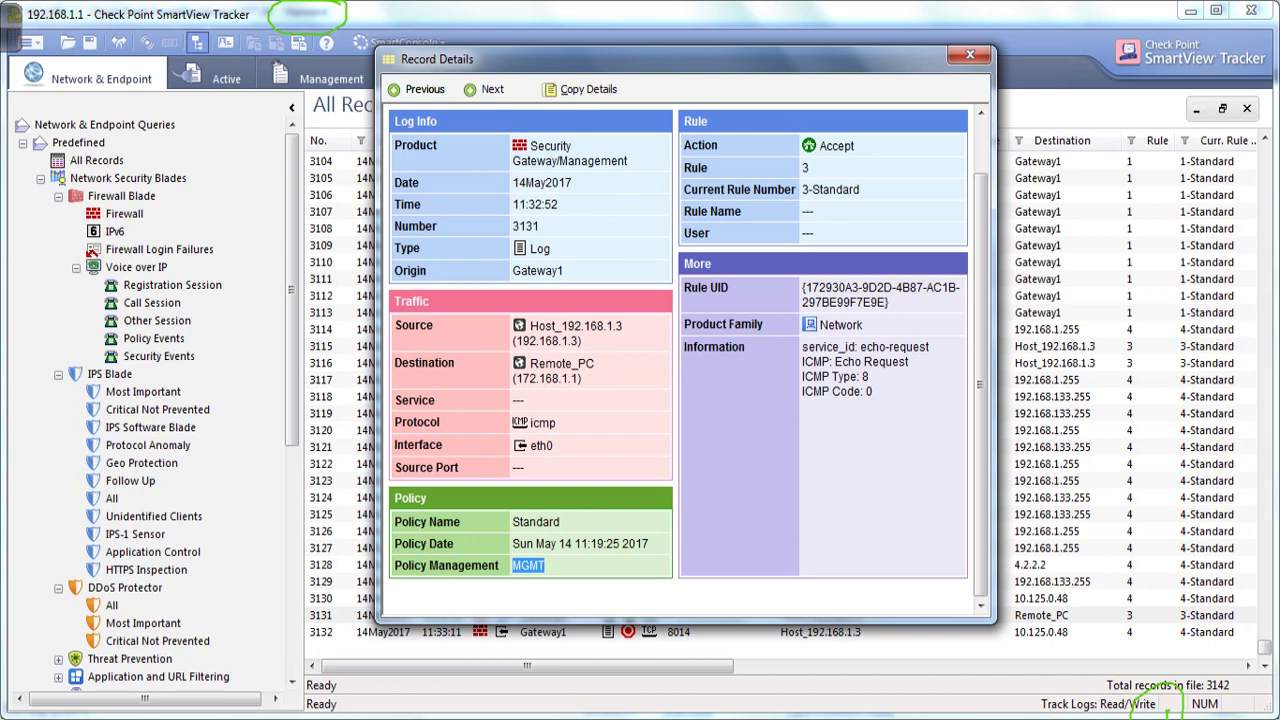
click(534, 566)
Highlight the Accept action and check rule 3 in the SmartDashboard policy table
drag(855, 146, 802, 168)
key(alt+Tab)
click(490, 262)
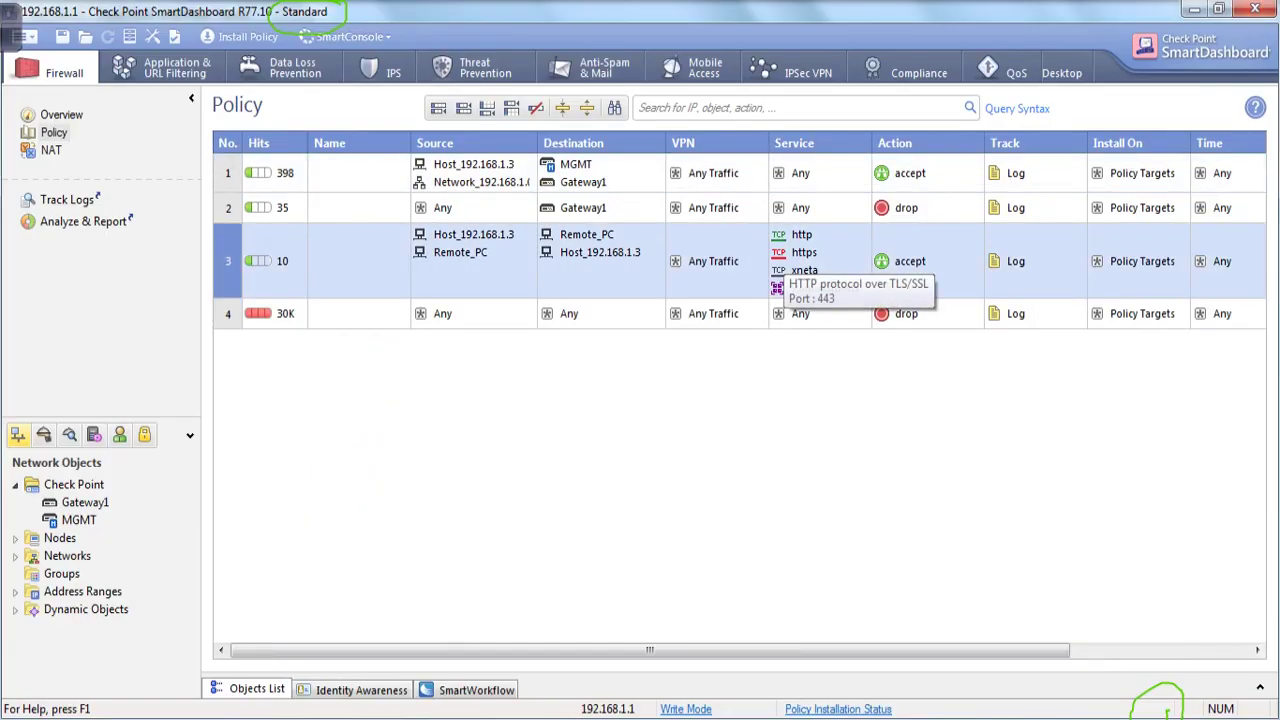
key(alt+Tab)
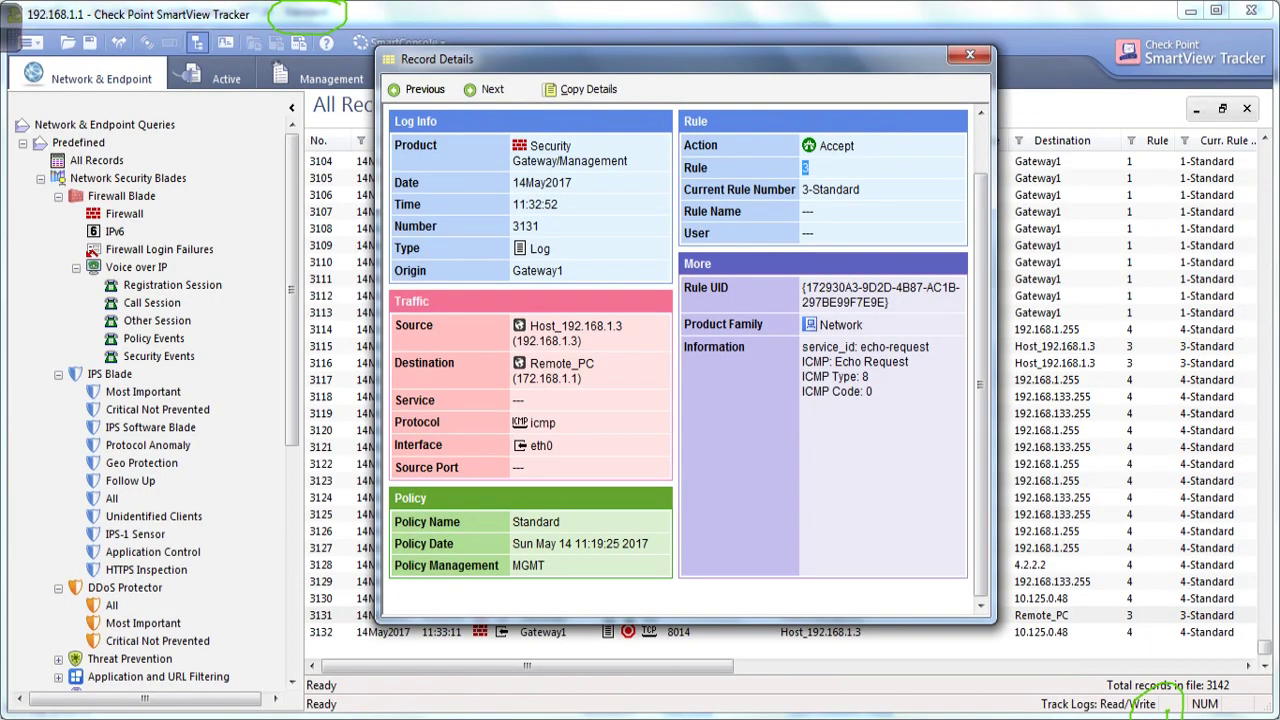
Highlight the current rule 3-Standard, the rule UID and product family Network
drag(861, 190, 790, 190)
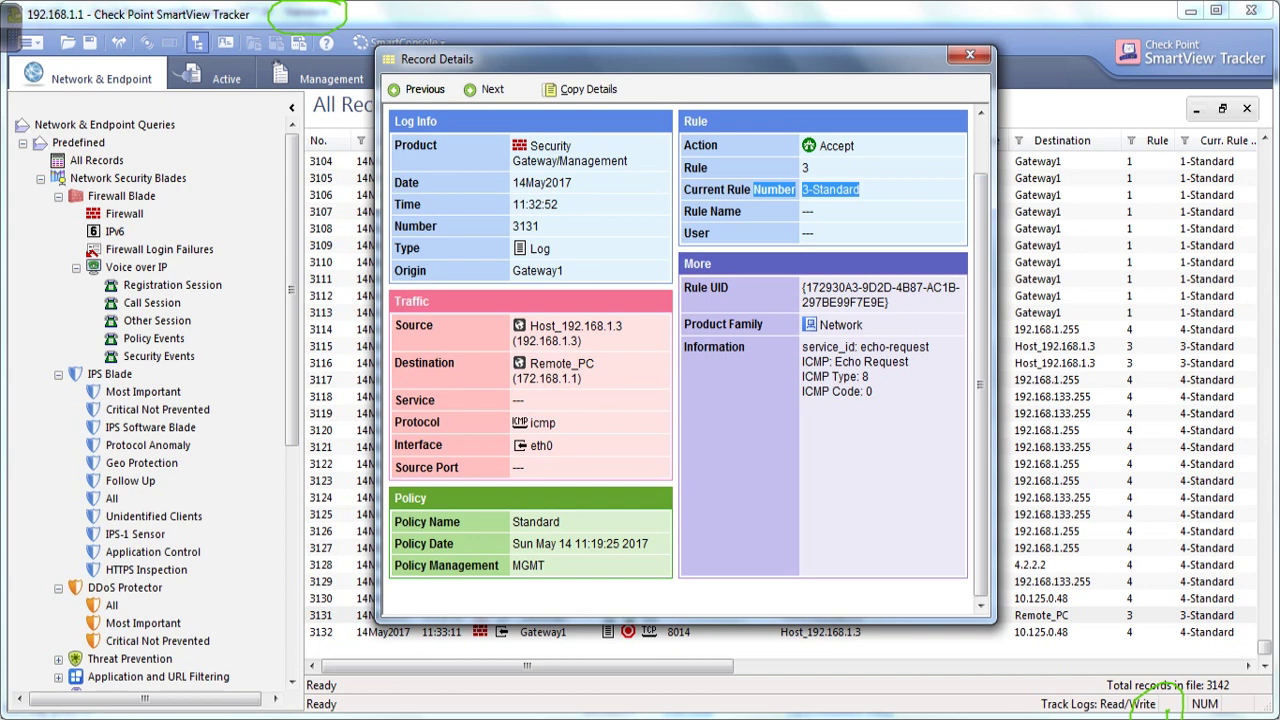
drag(891, 303, 806, 288)
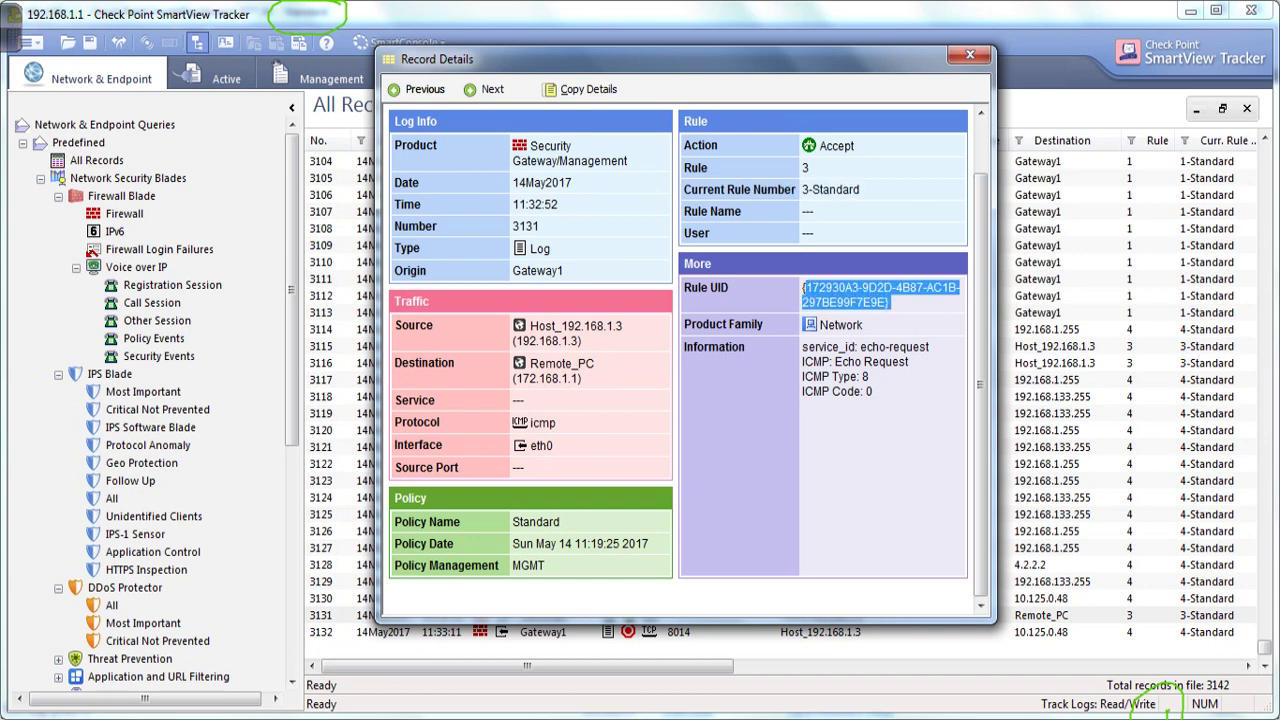
click(850, 302)
drag(891, 303, 806, 288)
drag(865, 325, 729, 325)
click(764, 328)
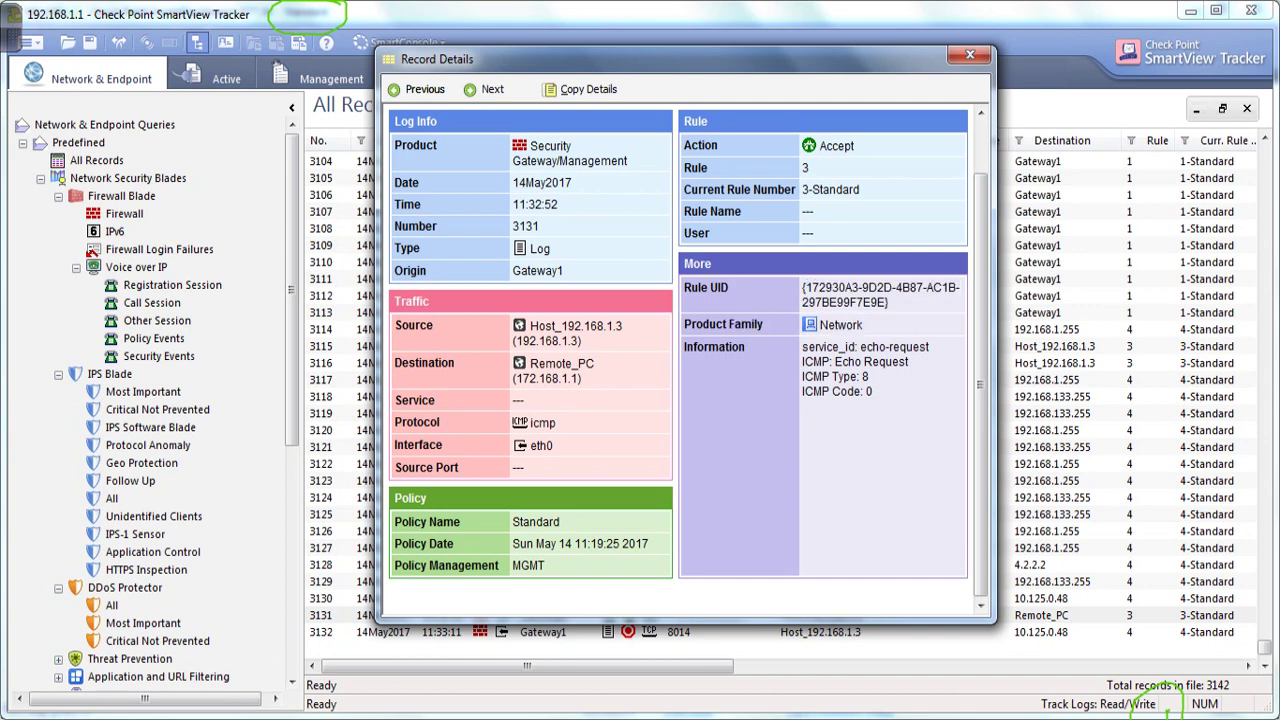
drag(865, 325, 730, 325)
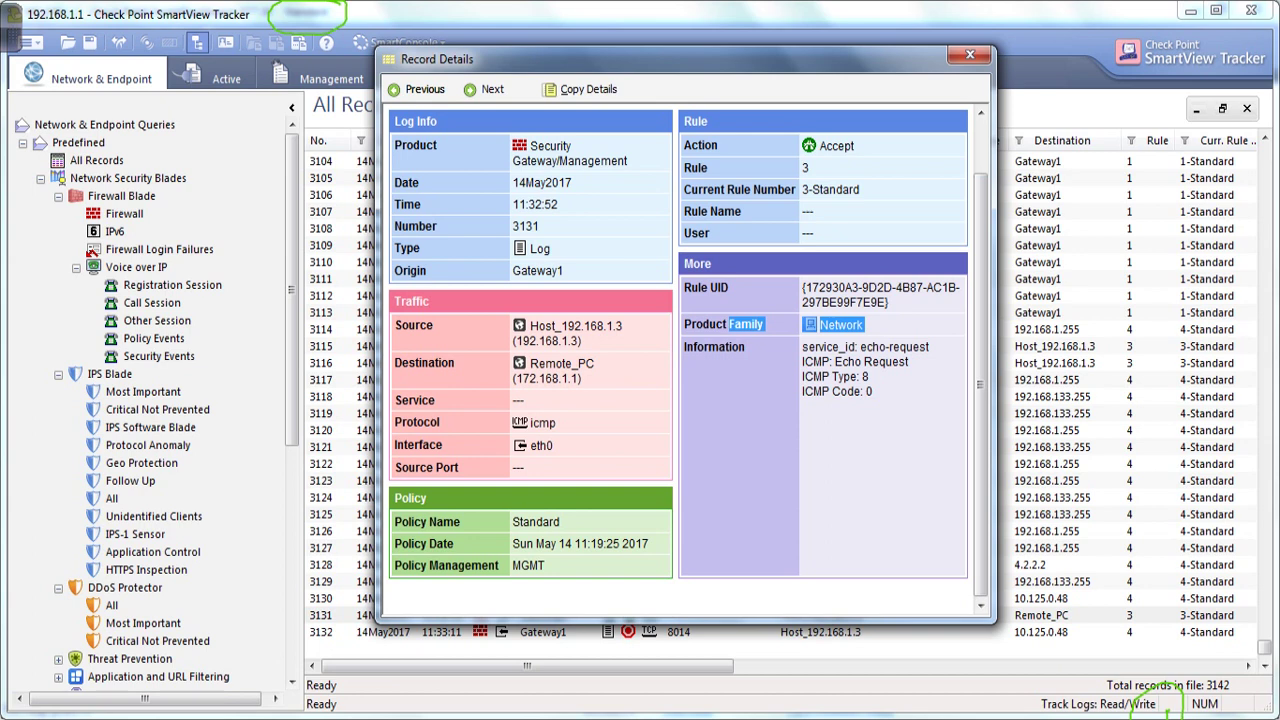
Highlight the service_id: echo-request and ICMP: Echo Request lines, then bring up the CheckPoint5 presentation
drag(802, 347, 929, 347)
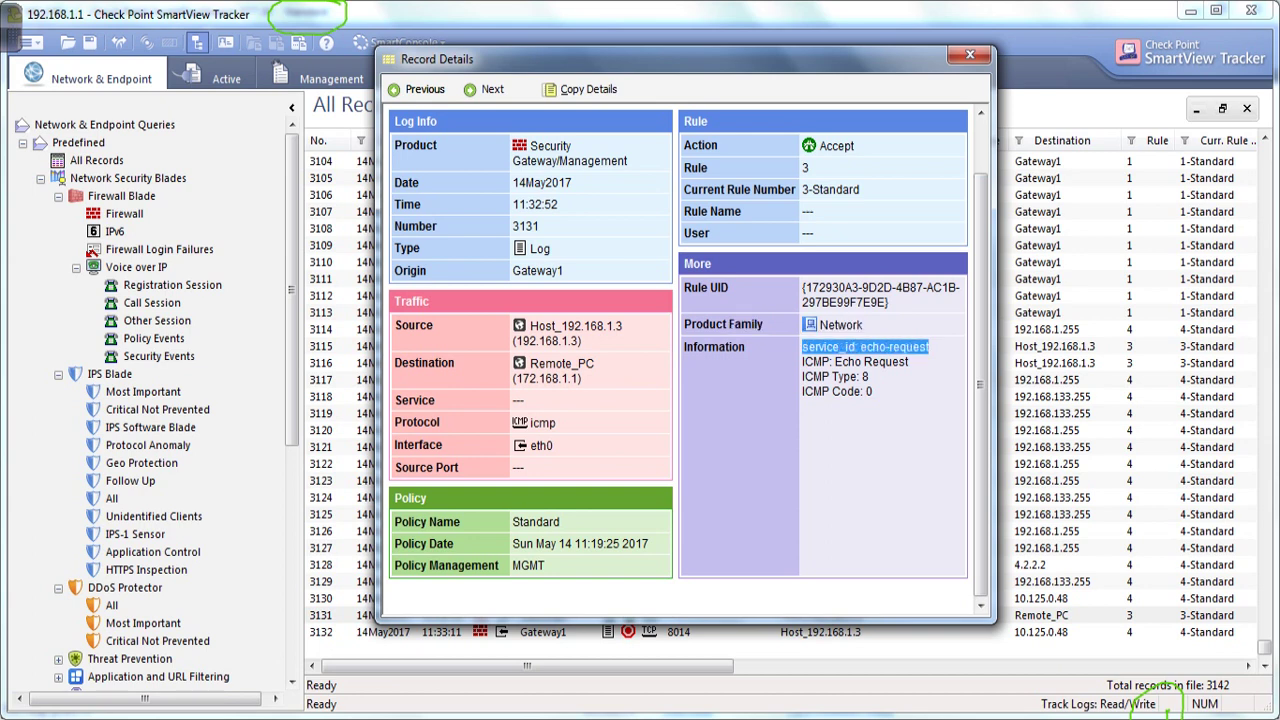
click(929, 350)
drag(802, 362, 910, 362)
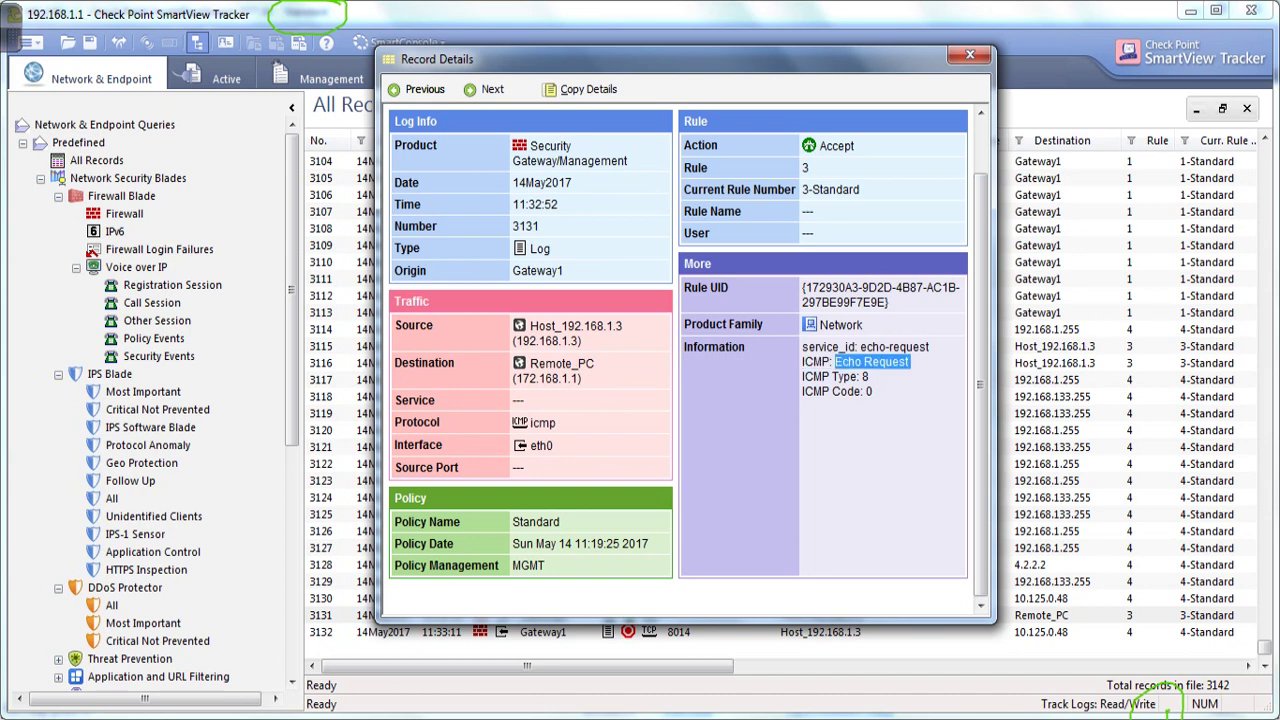
drag(802, 362, 802, 391)
click(433, 718)
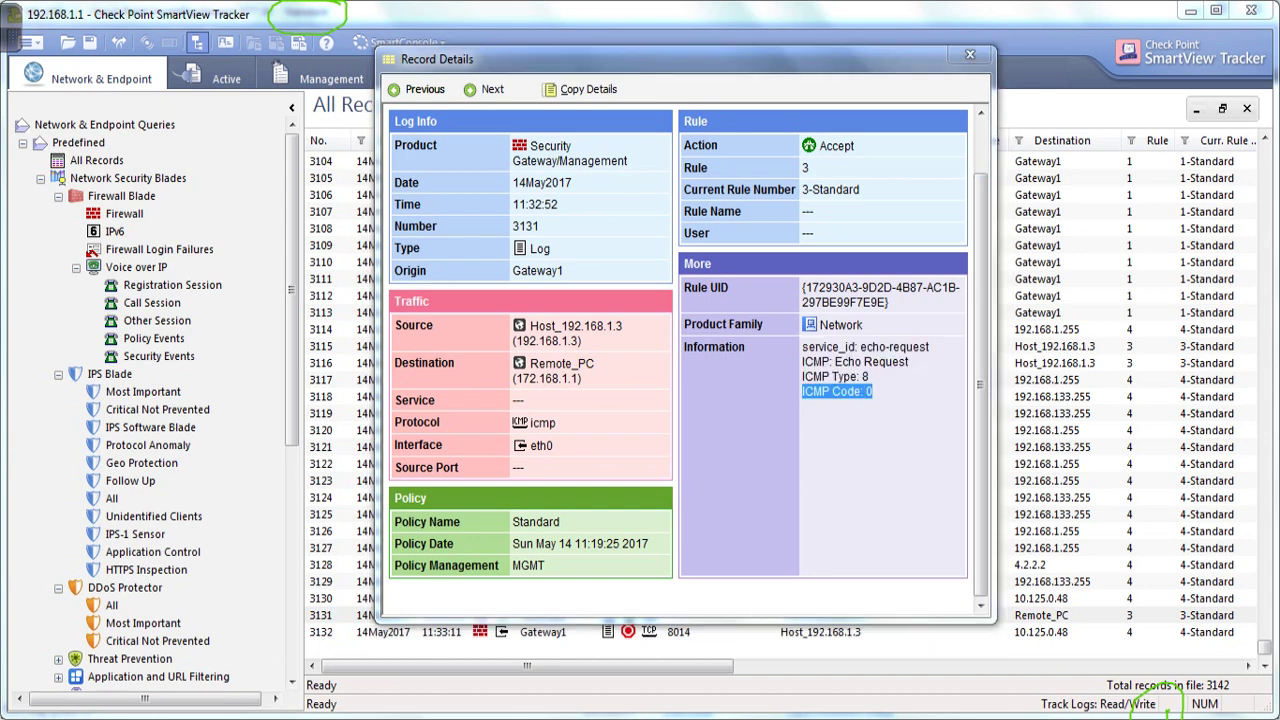
click(330, 640)
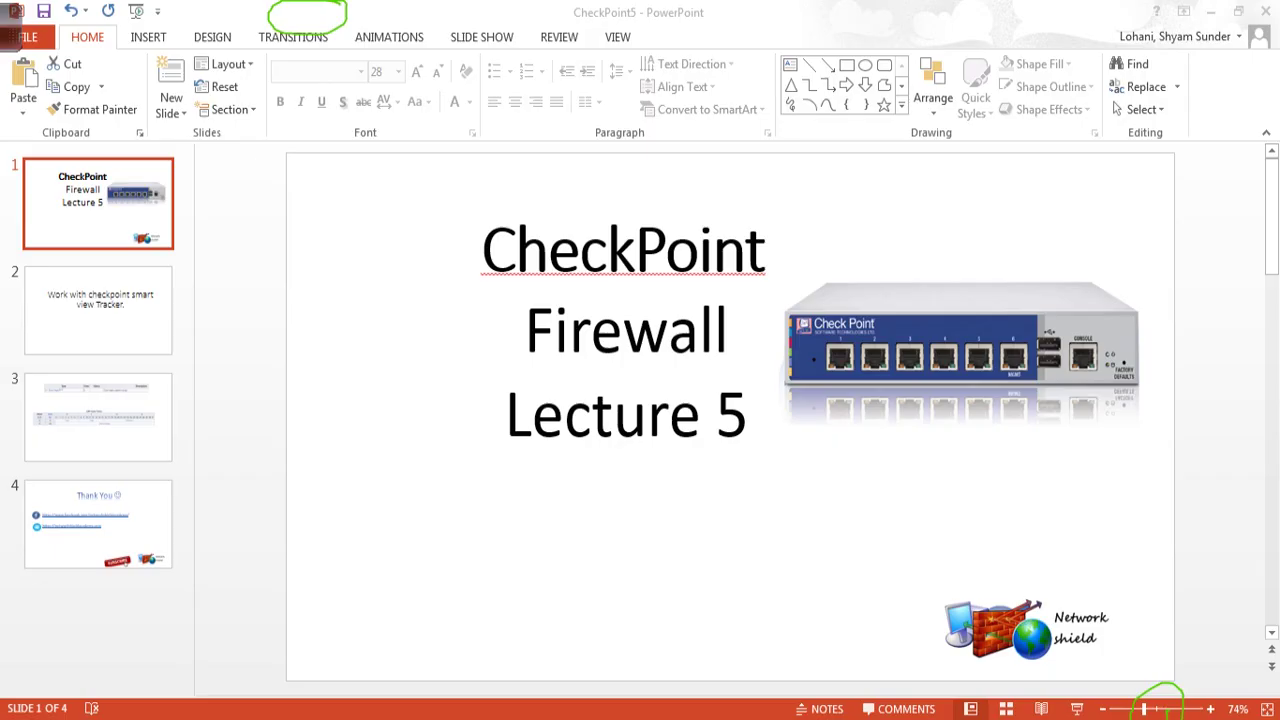
Present the ICMP tables slide full screen
click(98, 418)
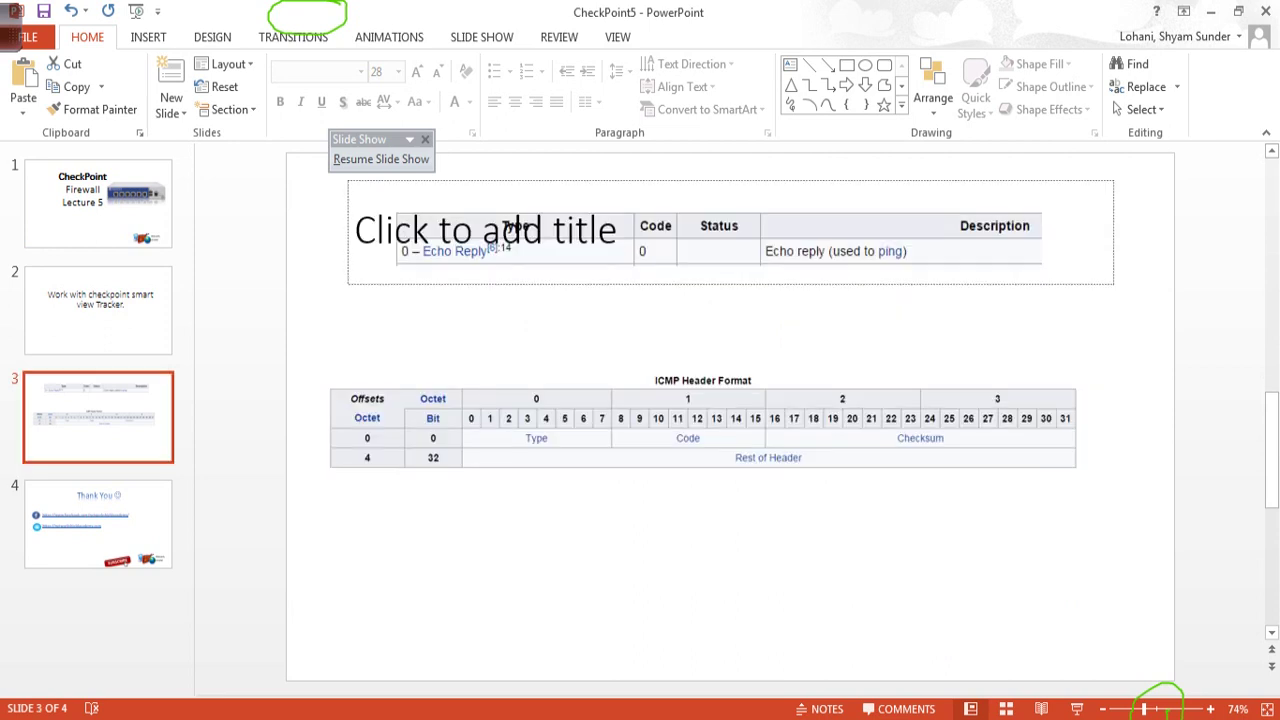
key(alt+Tab)
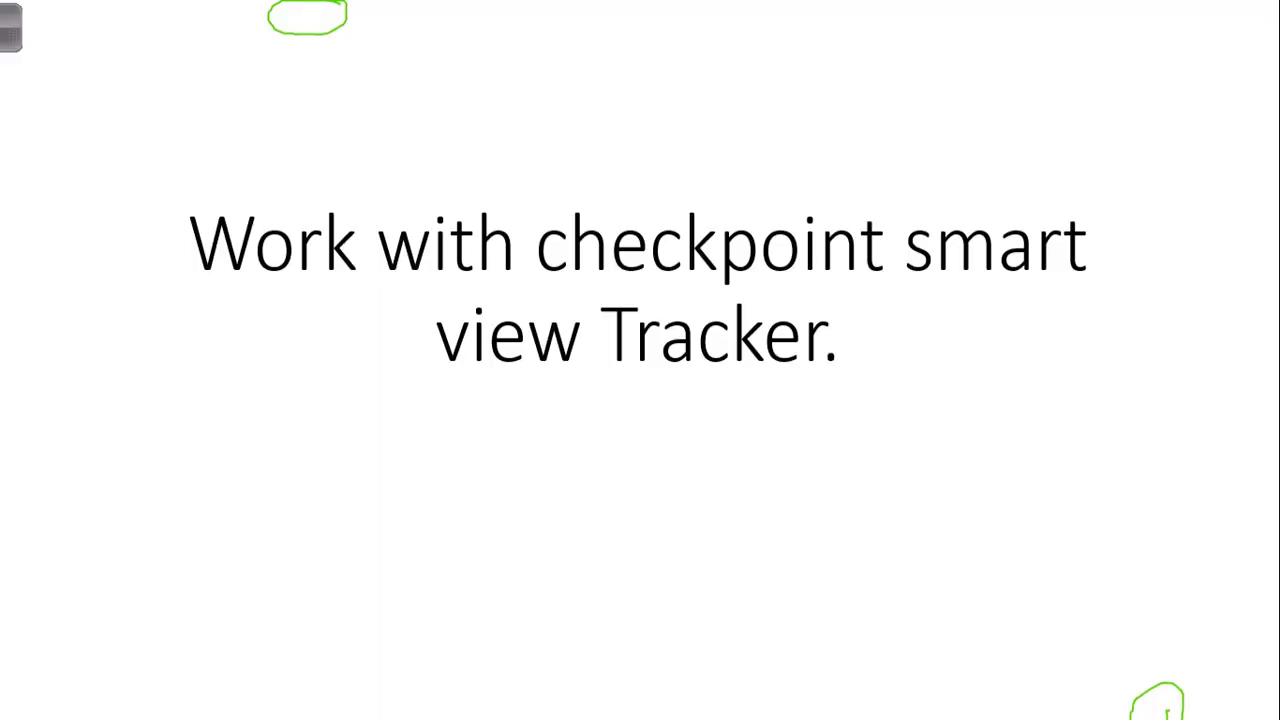
key(Right)
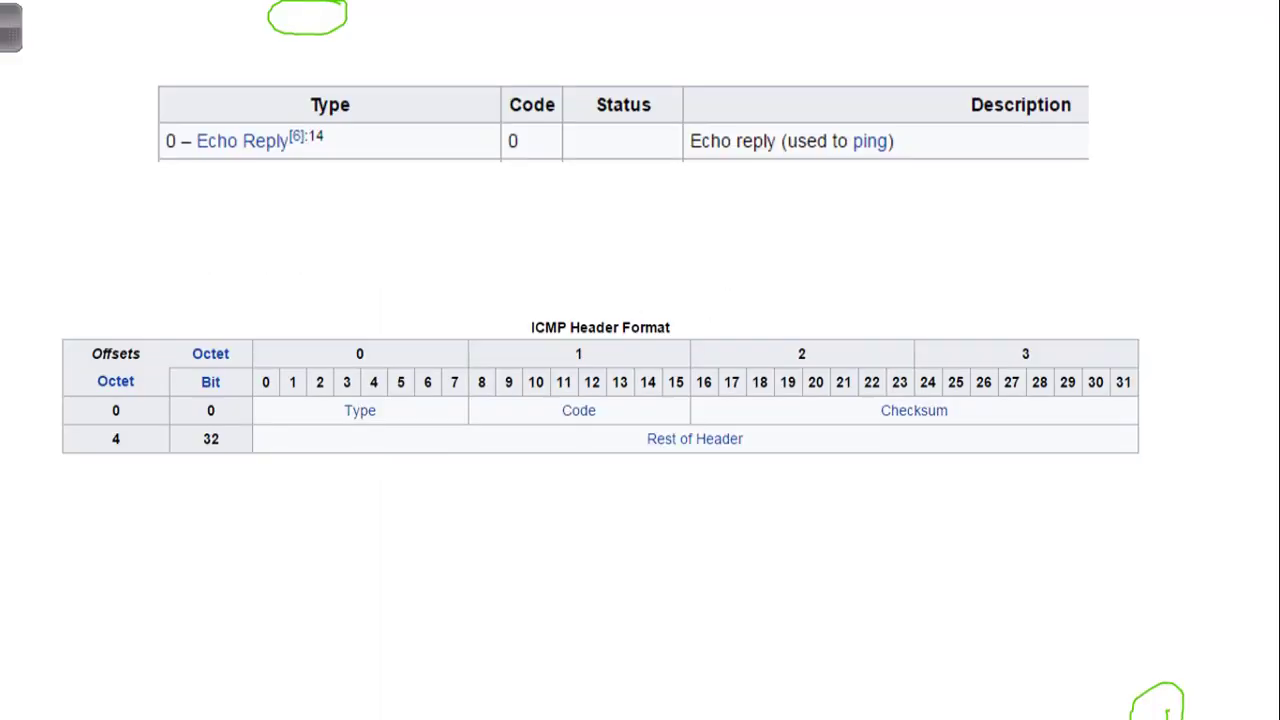
Circle the Echo Reply type, underline Echo, and draw linked boxes beside the Echo Reply row
mouse_move(10, 28)
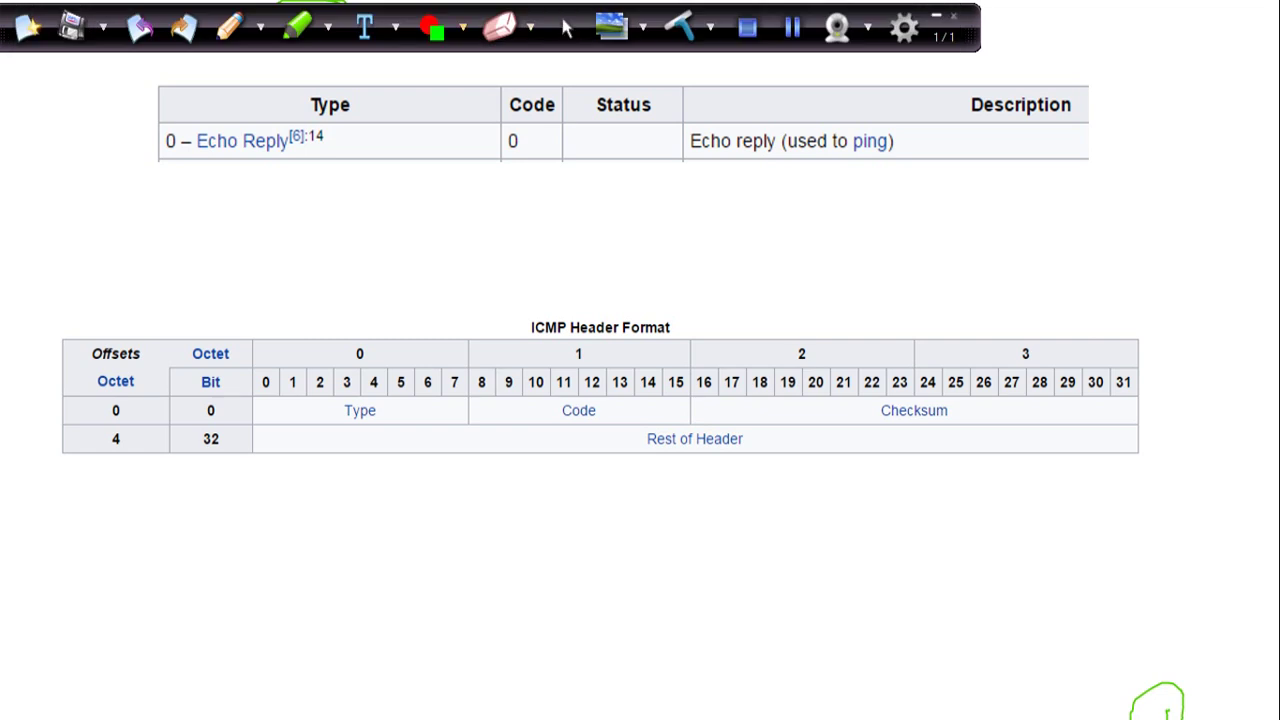
mouse_move(344, 157)
mouse_down()
mouse_move(341, 124)
mouse_move(228, 88)
mouse_move(142, 122)
mouse_move(148, 170)
mouse_move(188, 204)
mouse_move(272, 208)
mouse_move(345, 176)
mouse_move(348, 145)
mouse_up()
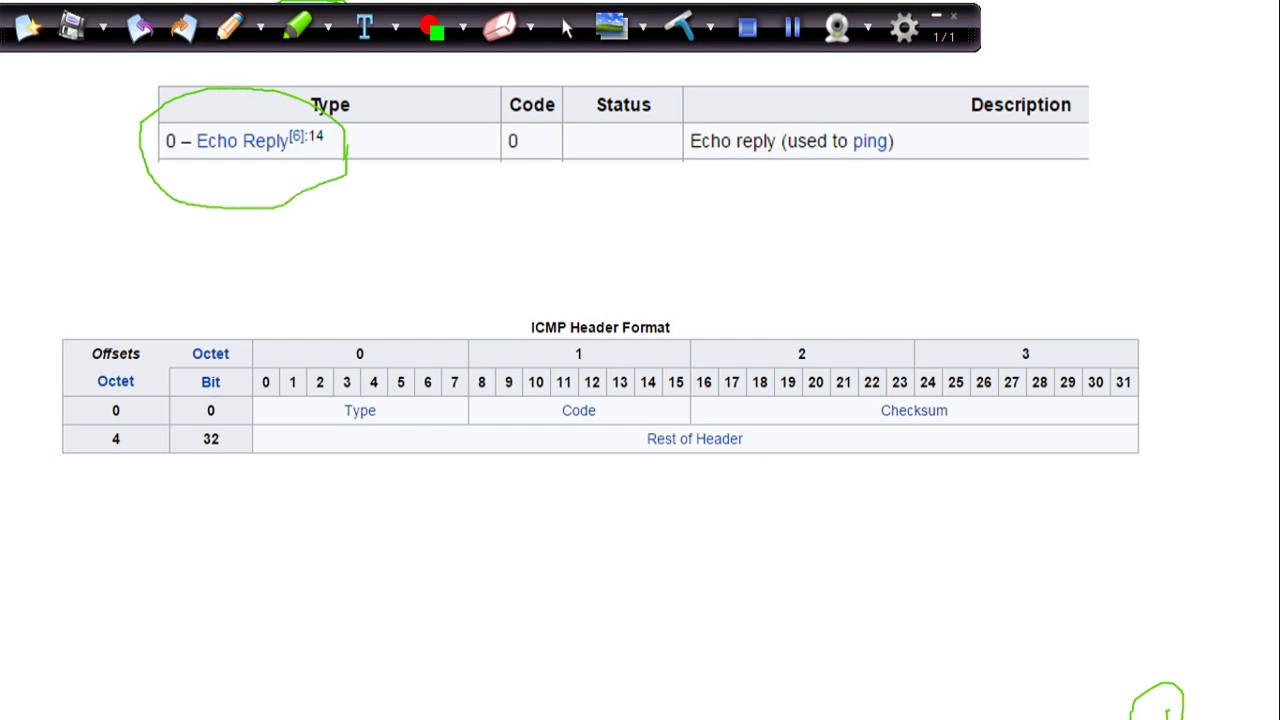
drag(189, 162, 243, 162)
mouse_move(410, 258)
mouse_down()
mouse_move(409, 216)
mouse_move(444, 240)
mouse_up()
drag(722, 198, 730, 246)
mouse_move(720, 197)
mouse_down()
mouse_move(772, 182)
mouse_move(772, 228)
mouse_move(736, 232)
mouse_up()
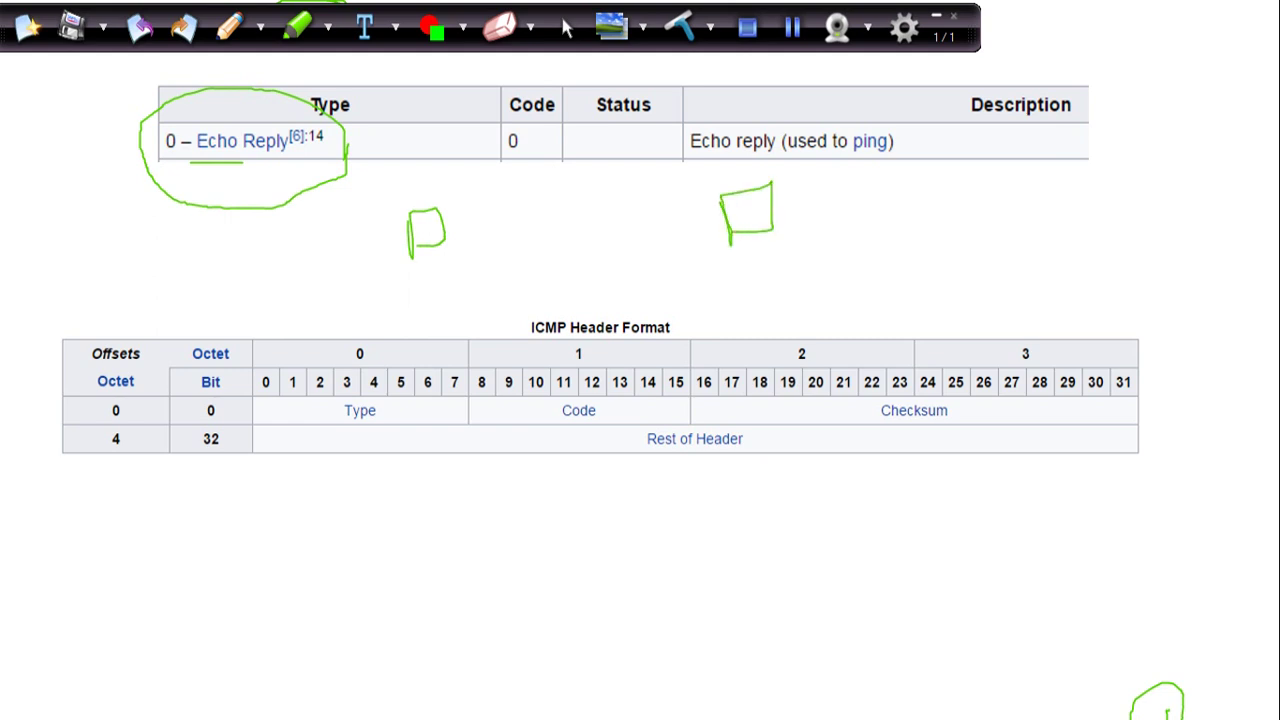
mouse_move(436, 231)
mouse_down()
mouse_move(710, 209)
mouse_move(688, 201)
mouse_move(516, 246)
mouse_move(476, 240)
mouse_move(498, 256)
mouse_up()
mouse_move(700, 267)
mouse_down()
mouse_move(484, 280)
mouse_move(526, 290)
mouse_up()
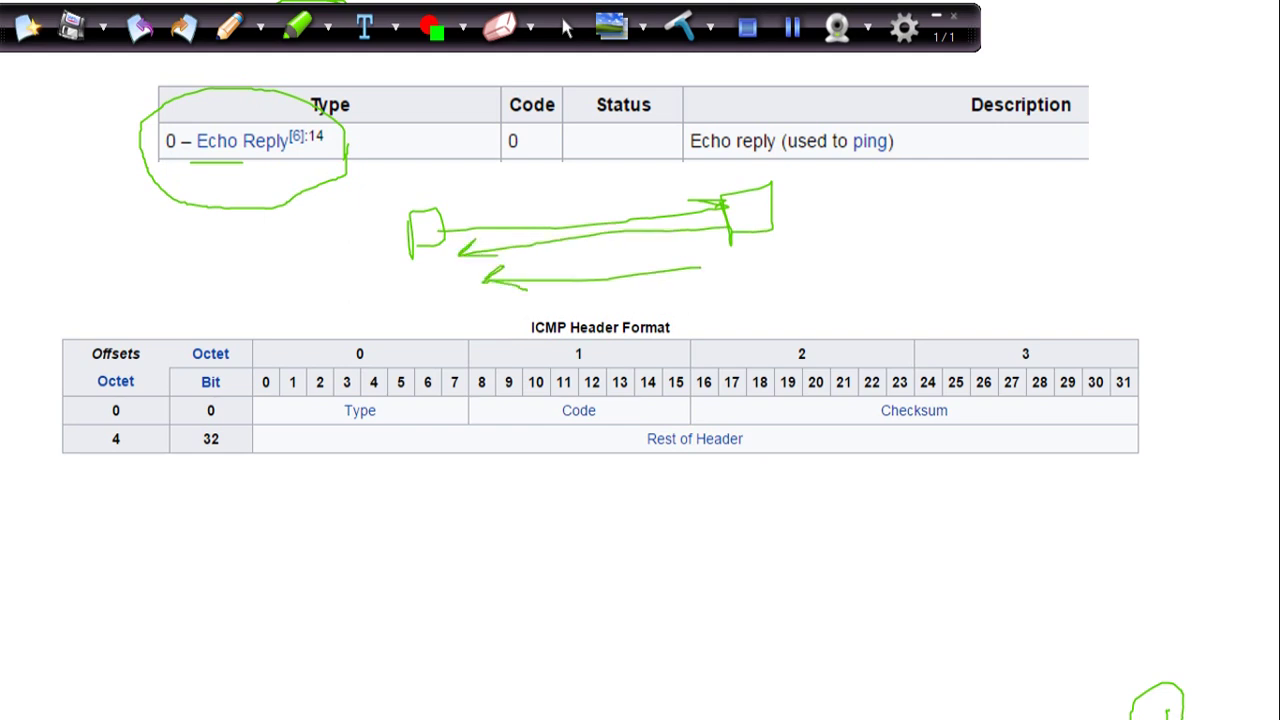
Mark Echo Reply, circle Code 0 and the Type header, link them, then return to the record details
drag(198, 158, 334, 130)
mouse_move(546, 132)
mouse_down()
mouse_move(494, 134)
mouse_move(536, 146)
mouse_up()
mouse_move(356, 90)
mouse_down()
mouse_move(310, 95)
mouse_move(378, 100)
mouse_move(340, 76)
mouse_up()
mouse_move(330, 138)
mouse_down()
mouse_move(190, 135)
mouse_move(216, 135)
mouse_move(190, 176)
mouse_move(190, 138)
mouse_up()
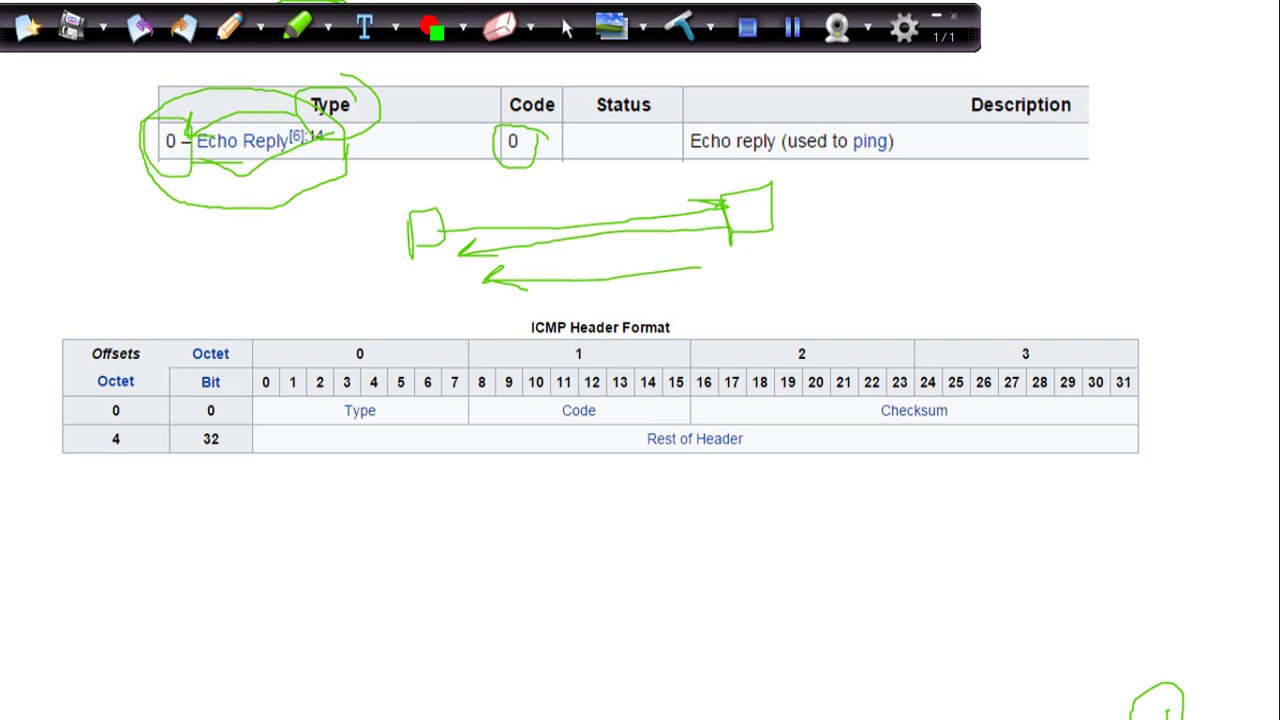
key(alt+Tab)
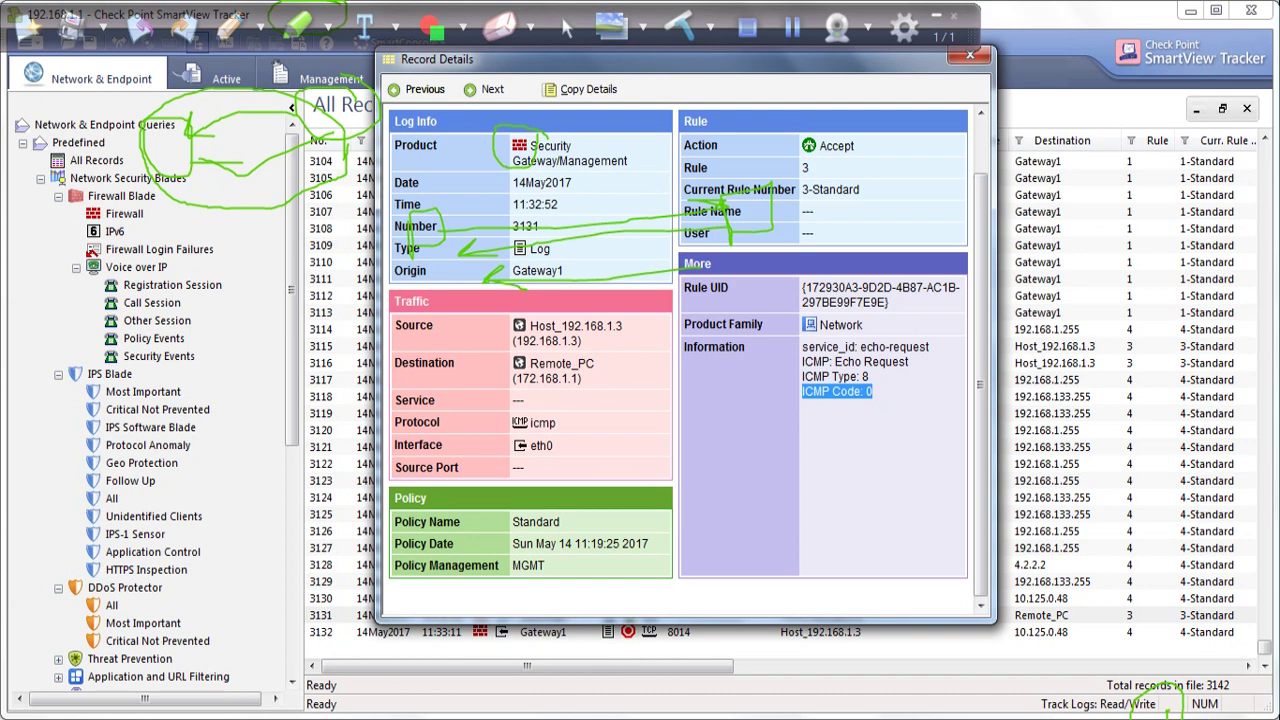
Select 'ICMP Type: 8' in record 3131's Information field, then return to the PowerPoint slide show
click(872, 394)
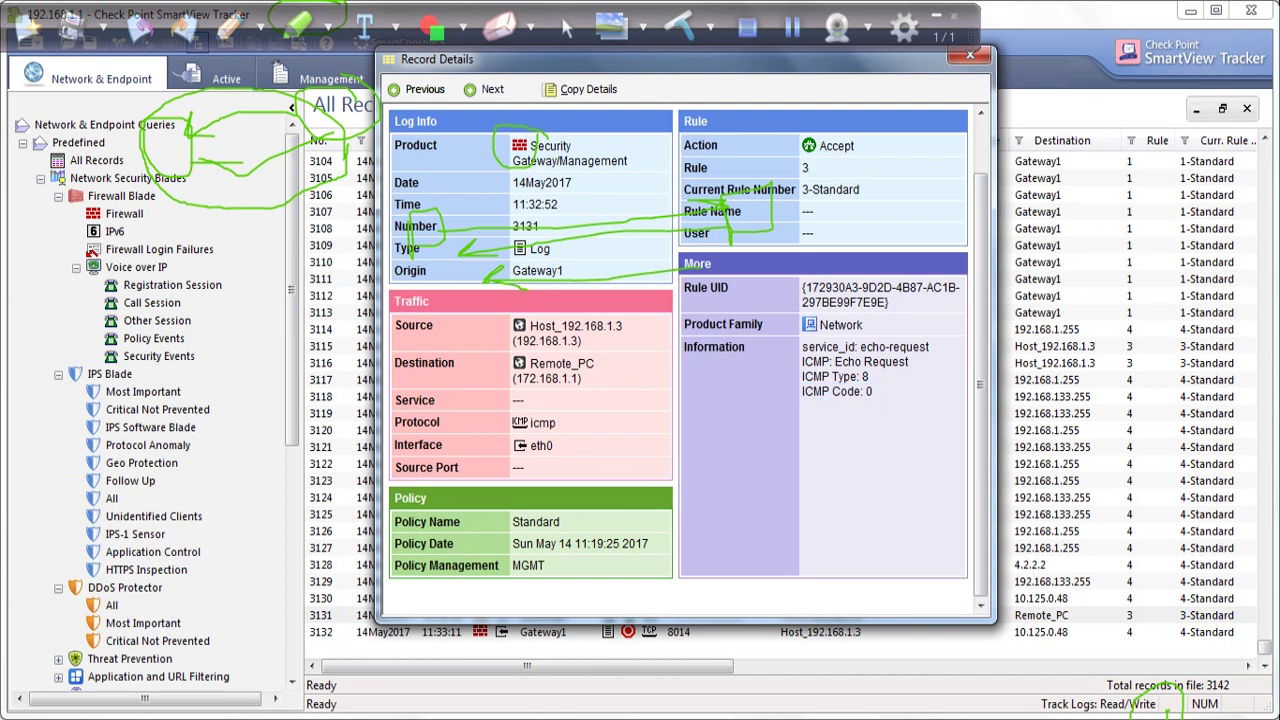
drag(870, 377, 802, 377)
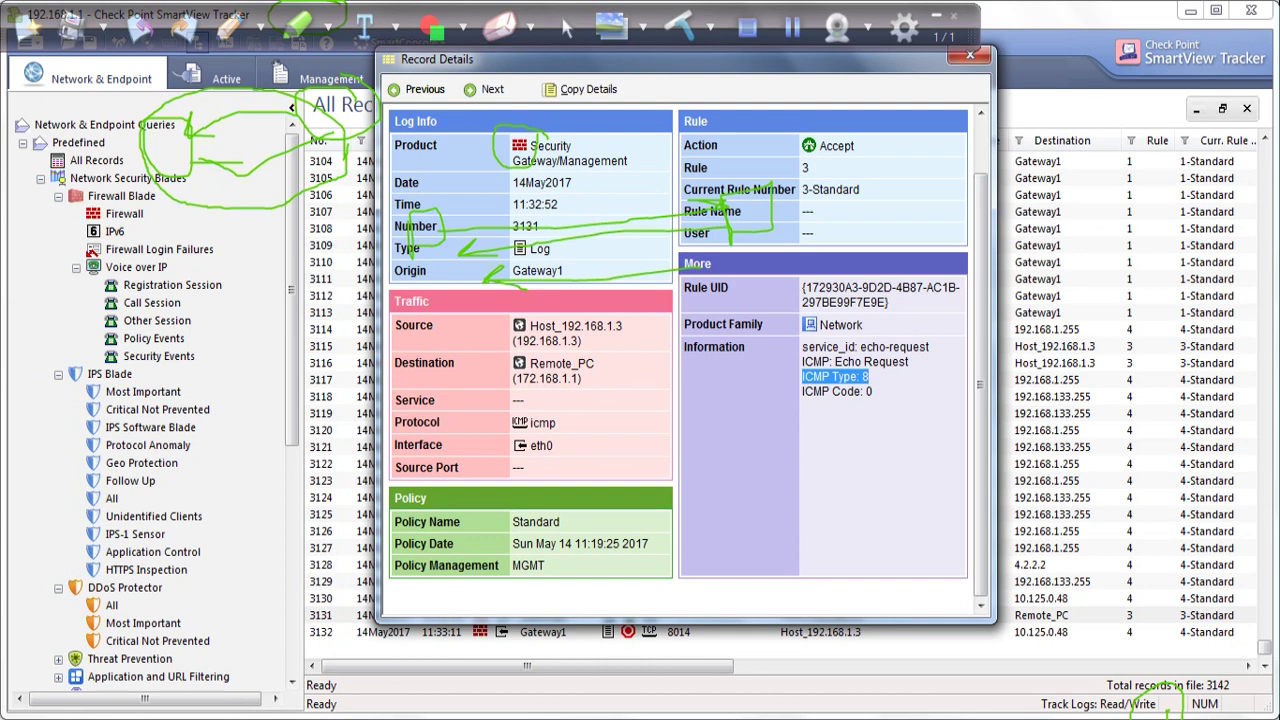
click(434, 718)
click(535, 632)
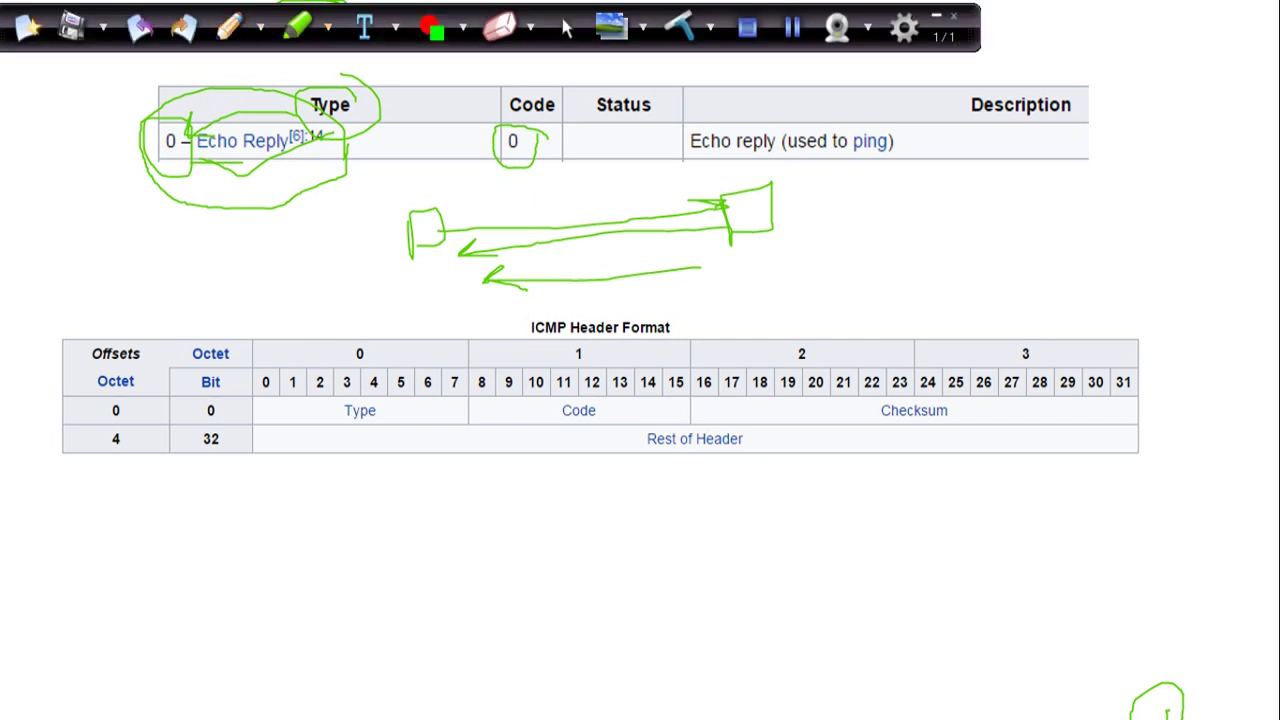
Erase the old ink, circle the Type field and handwrite '8bit' above bits 0–7
click(680, 25)
mouse_move(384, 401)
mouse_down()
mouse_move(340, 402)
mouse_move(358, 430)
mouse_move(384, 400)
mouse_up()
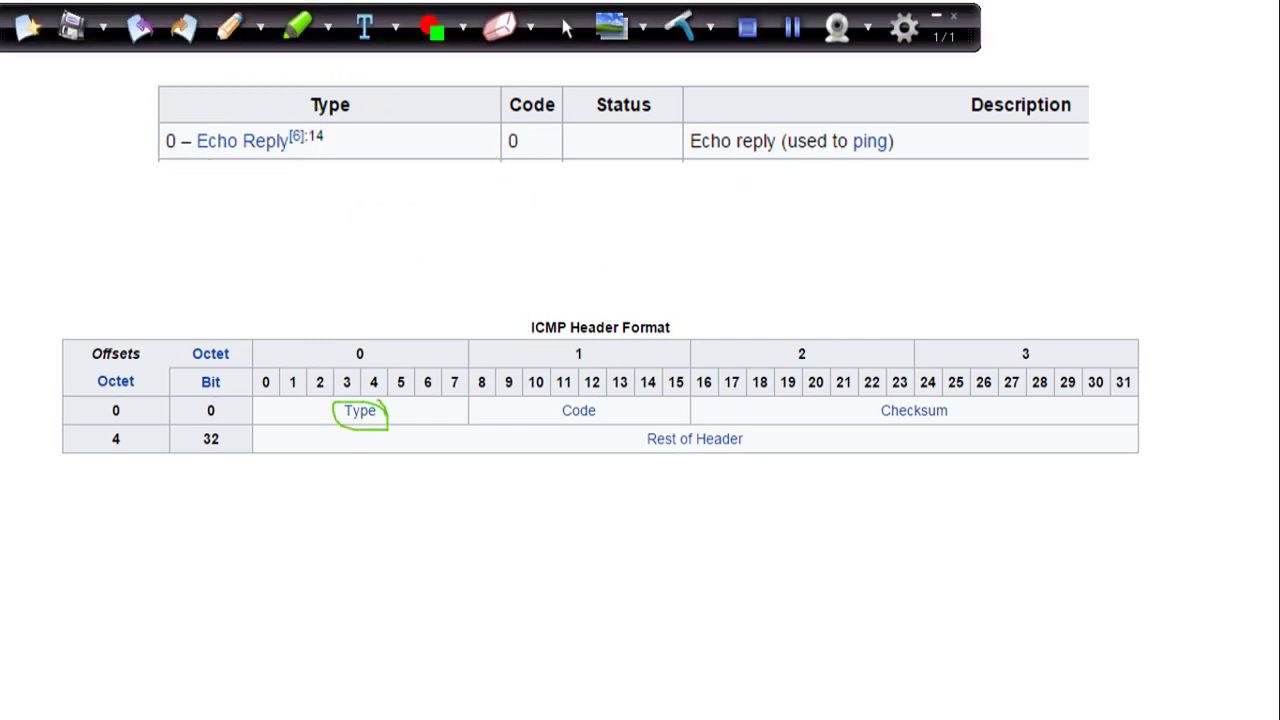
drag(272, 386, 285, 382)
mouse_move(398, 318)
mouse_down()
mouse_move(392, 334)
mouse_move(404, 330)
mouse_up()
mouse_move(410, 284)
mouse_down()
mouse_move(432, 322)
mouse_move(422, 340)
mouse_move(447, 328)
mouse_up()
mouse_move(450, 270)
mouse_down()
mouse_move(468, 328)
mouse_move(492, 290)
mouse_up()
Draw an arrow from '8bit' to a 'Ping' note, circle bits 0–7, then return to the record details
mouse_move(416, 358)
mouse_down()
mouse_move(586, 287)
mouse_move(580, 310)
mouse_up()
drag(614, 250, 621, 302)
mouse_move(614, 248)
mouse_down()
mouse_move(643, 292)
mouse_move(700, 262)
mouse_move(758, 382)
mouse_up()
mouse_move(372, 479)
mouse_down()
mouse_move(550, 262)
mouse_move(306, 470)
mouse_move(410, 442)
mouse_up()
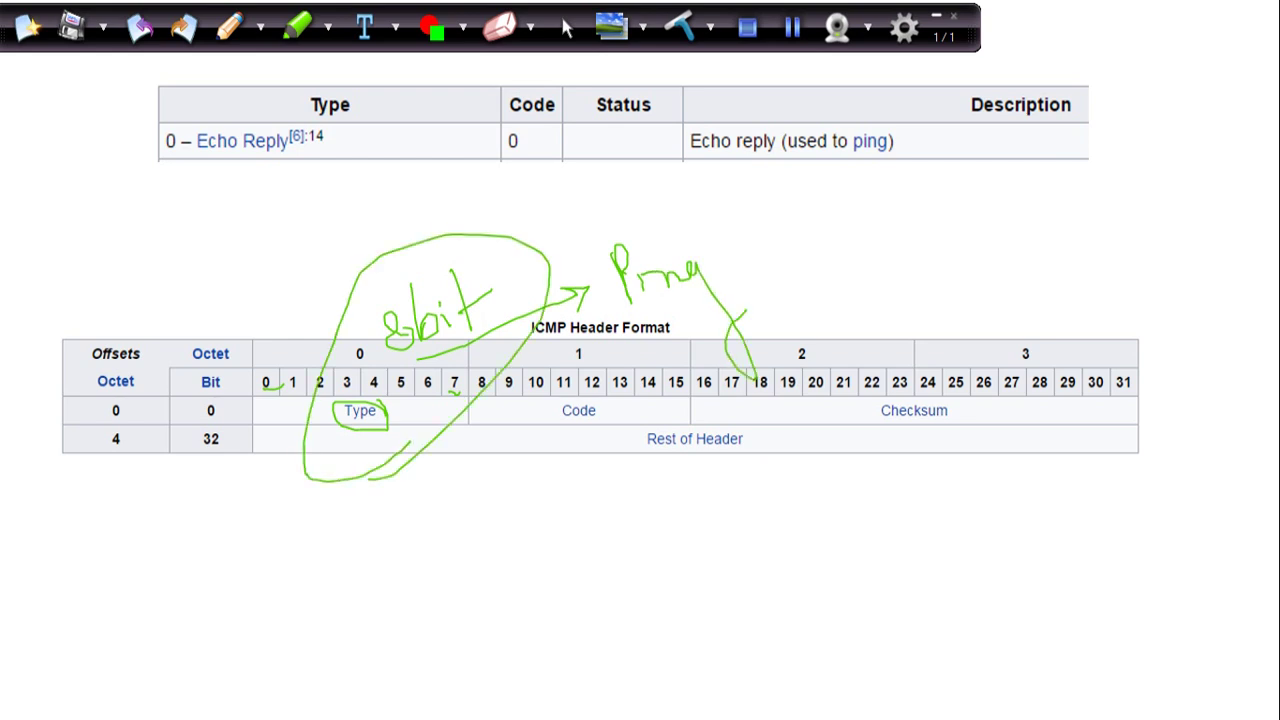
key(alt+Tab)
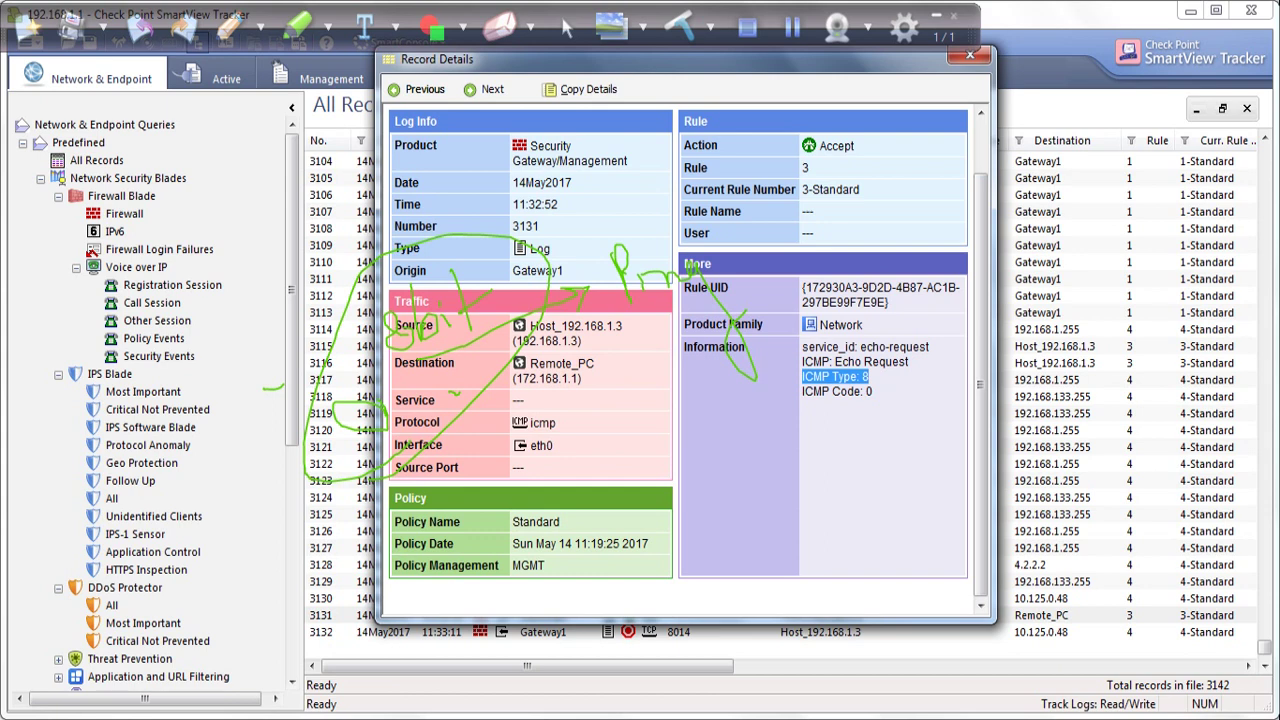
Highlight the 'ICMP Code:' line in Record Details and hide the annotation toolbar
drag(803, 392, 866, 392)
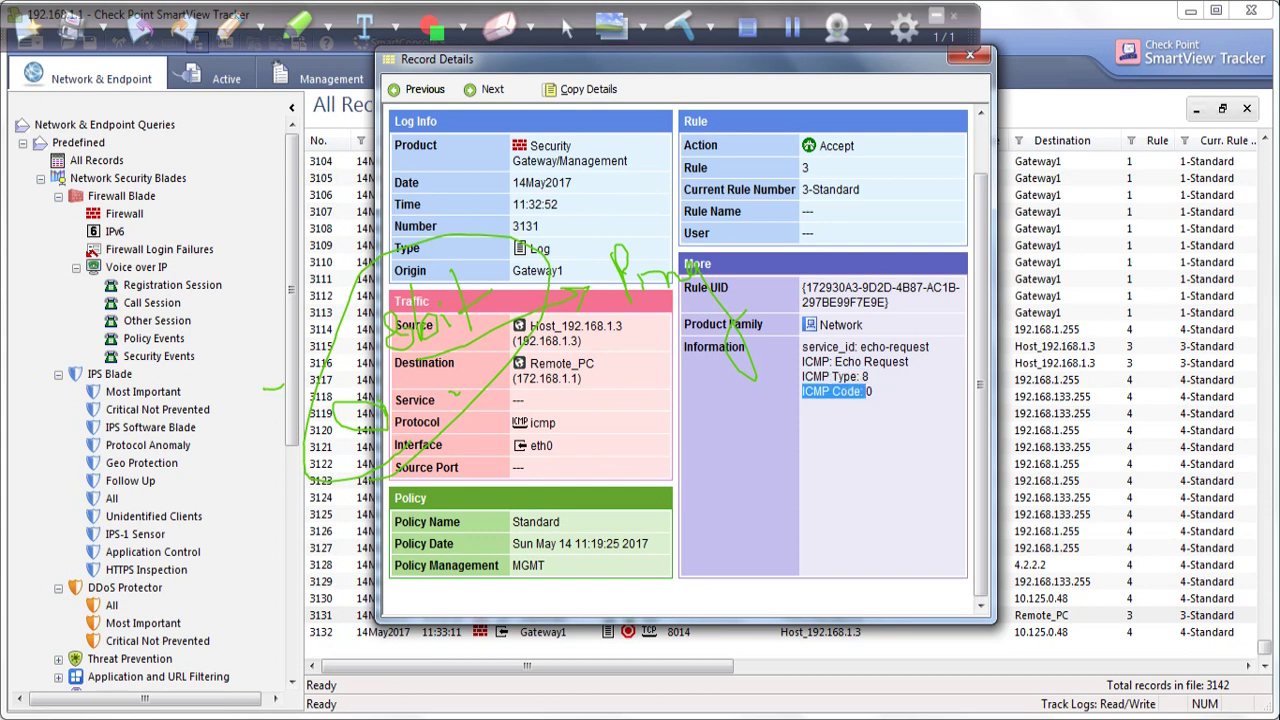
click(937, 15)
click(937, 15)
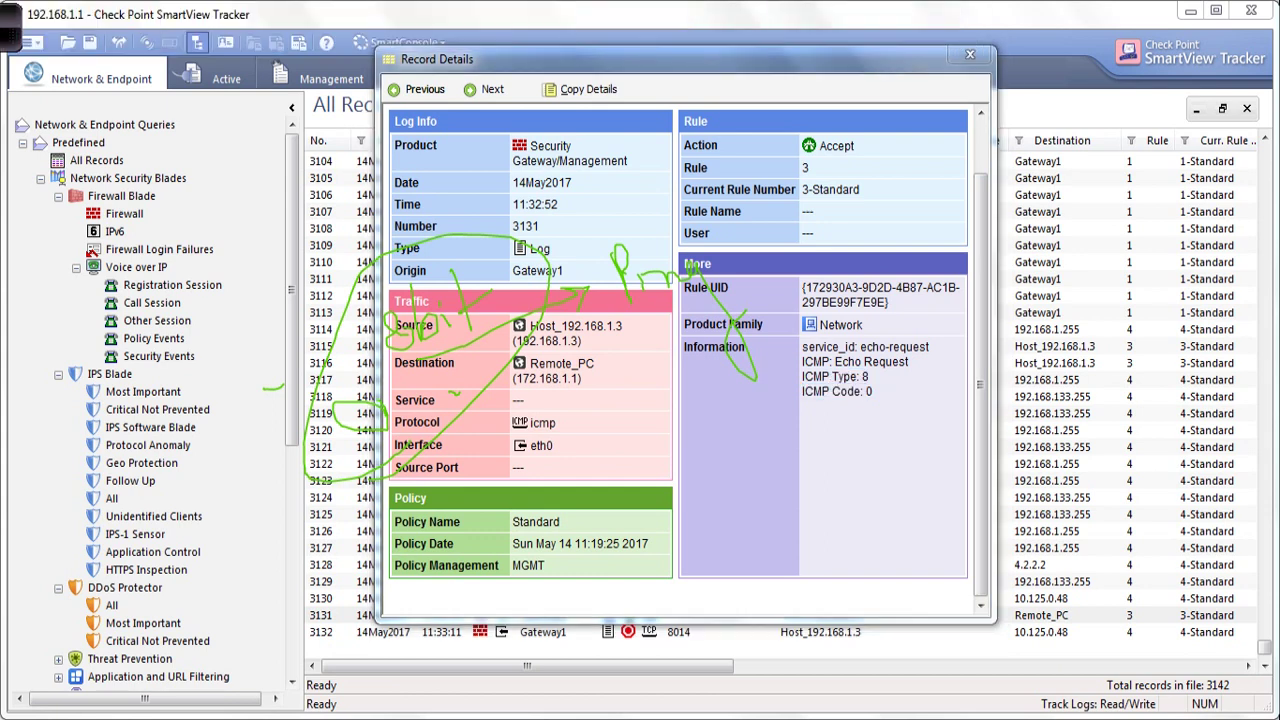
Look over the Thank You slide, go back to the ICMP header slide, and pause the annotation tool
key(alt+Tab)
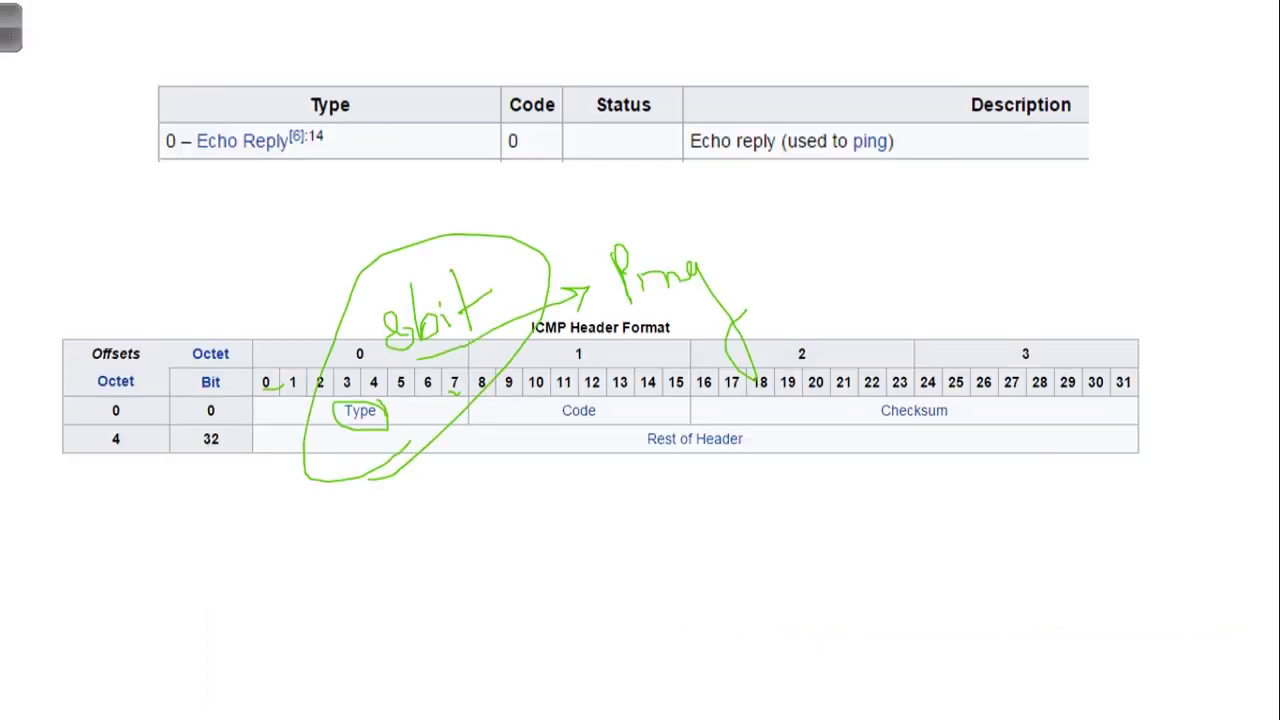
key(Right)
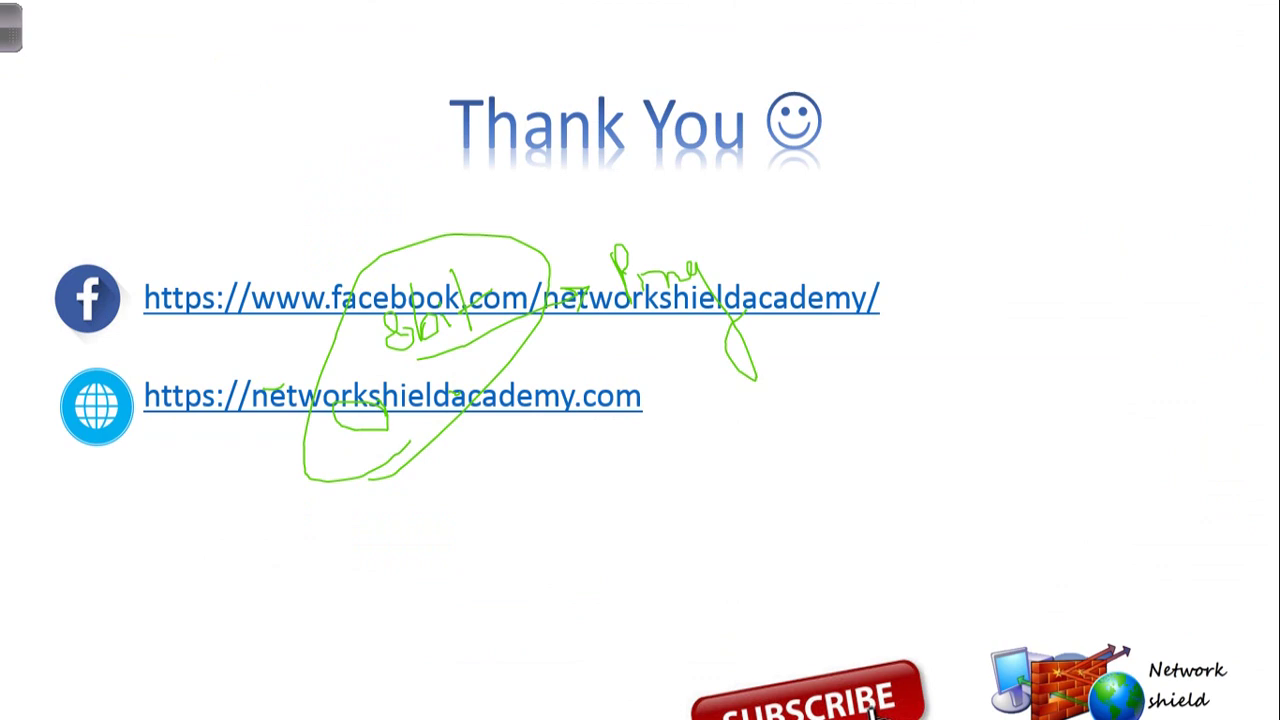
key(alt+Tab)
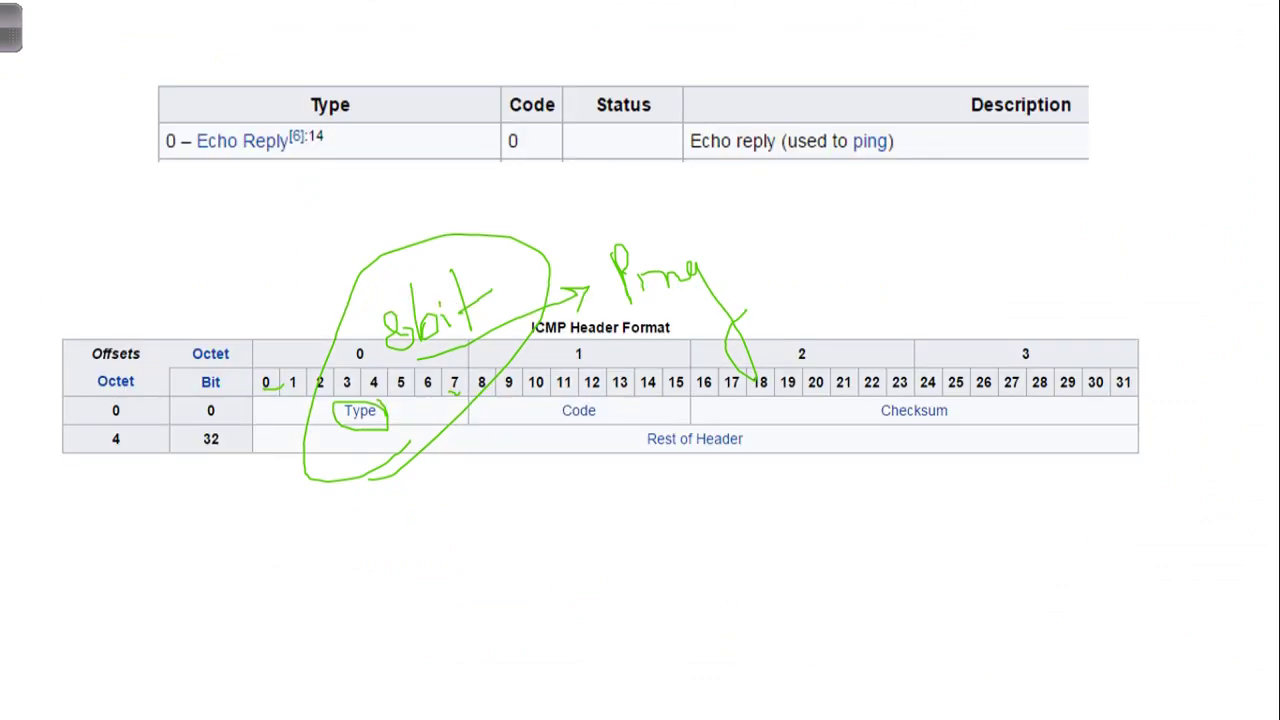
click(11, 28)
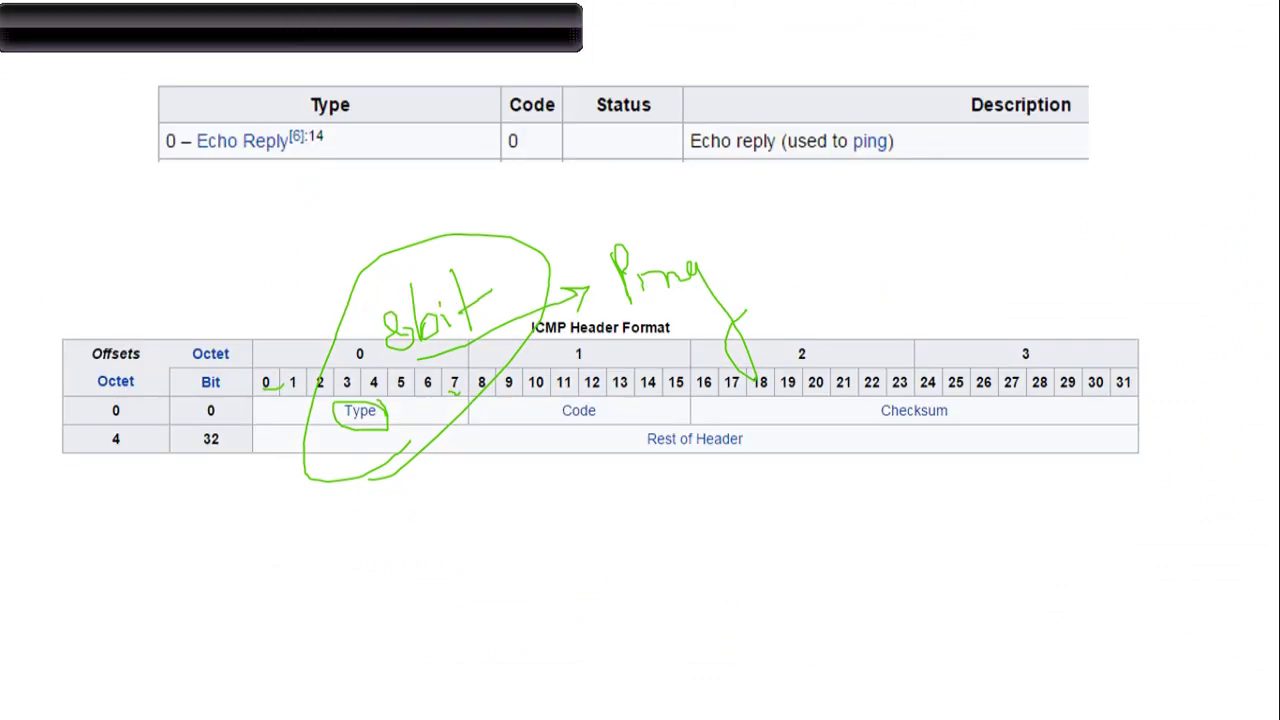
click(792, 27)
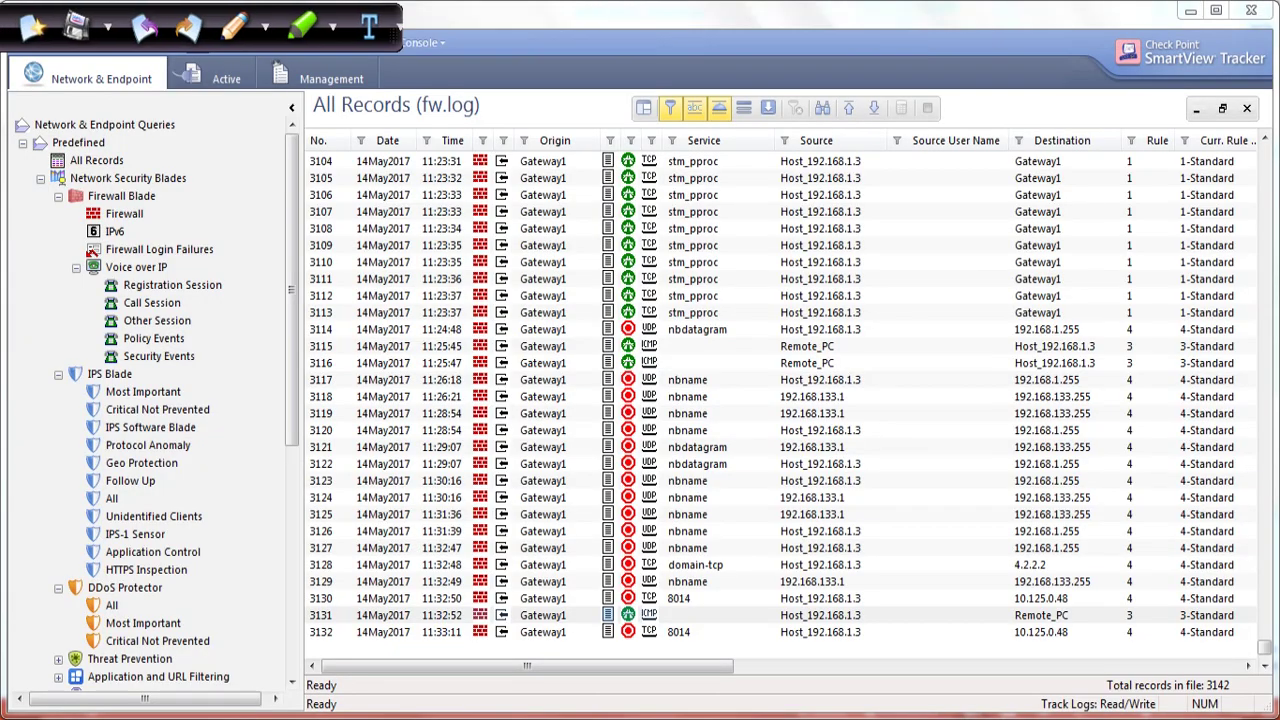
Inspect the details of dropped TCP 8014 record 3130, then close them
double_click(680, 598)
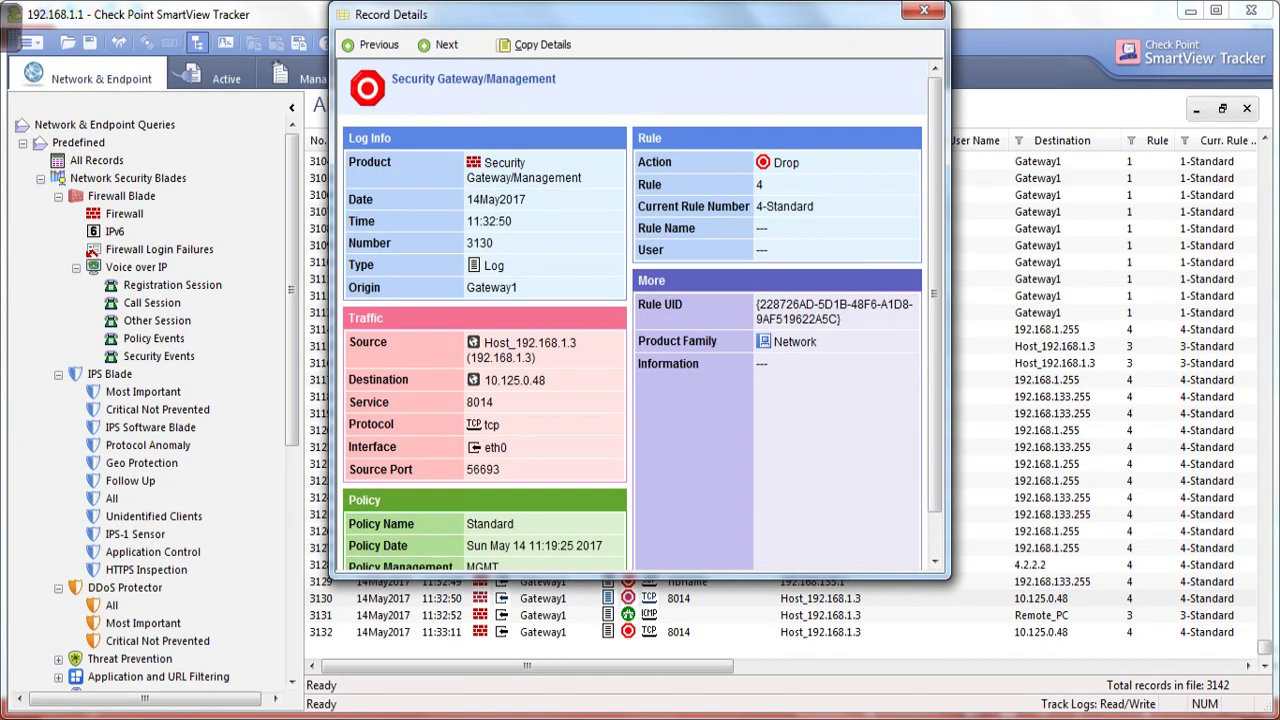
scroll(640, 320, down, 1)
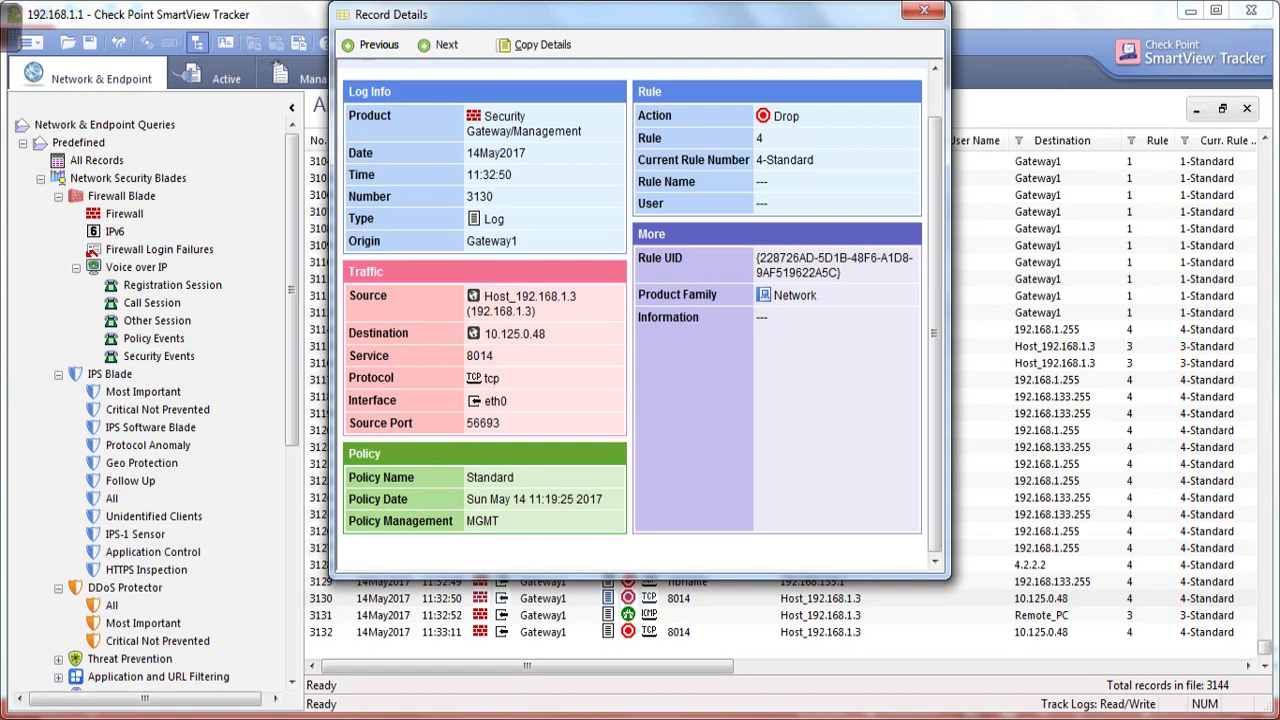
click(924, 10)
Collapse the Firewall, IPS and DDoS Protector branches, then expand Firewall Blade and open its Firewall query
click(124, 214)
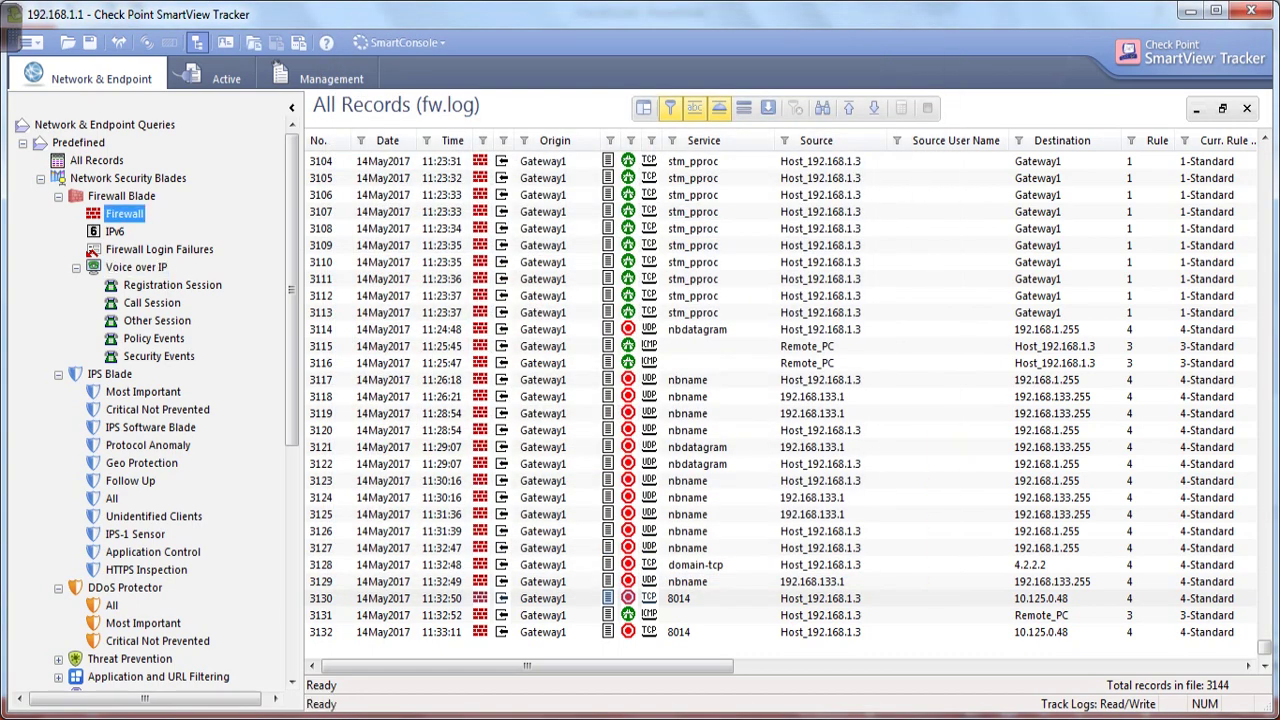
click(59, 196)
click(59, 196)
key(Left)
click(59, 214)
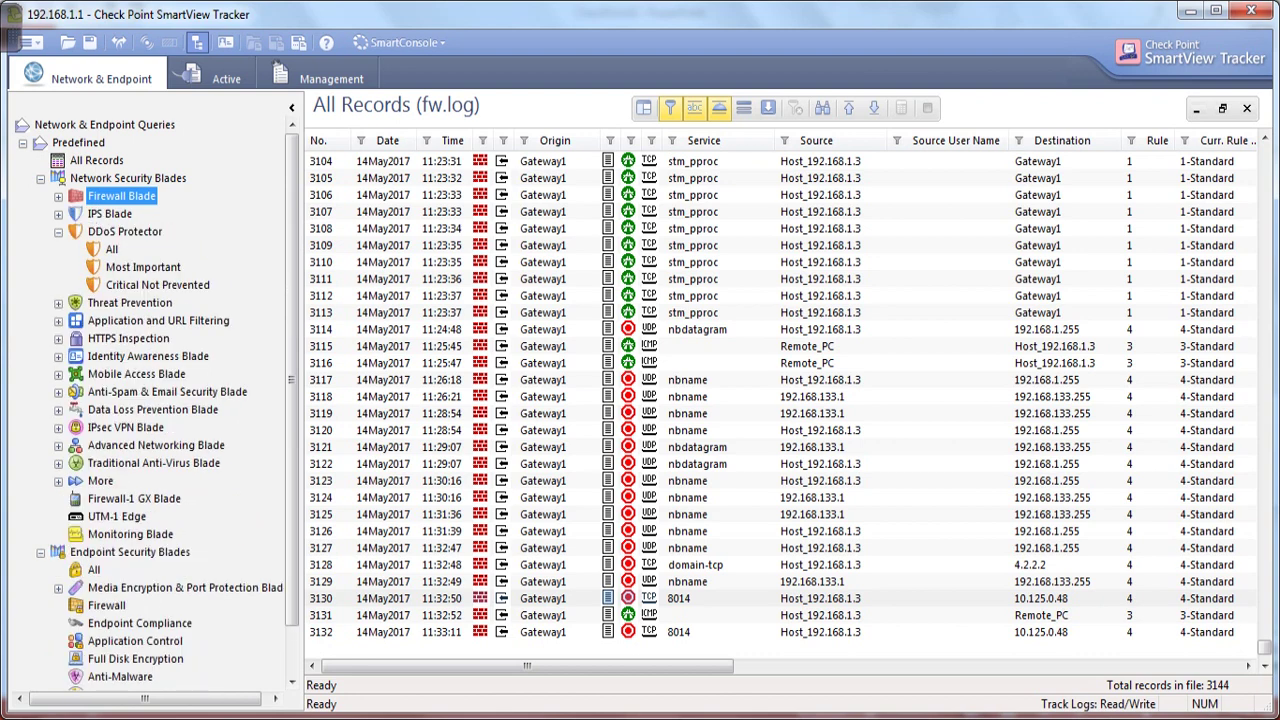
key(Down)
key(Down)
key(Left)
key(Up)
key(Up)
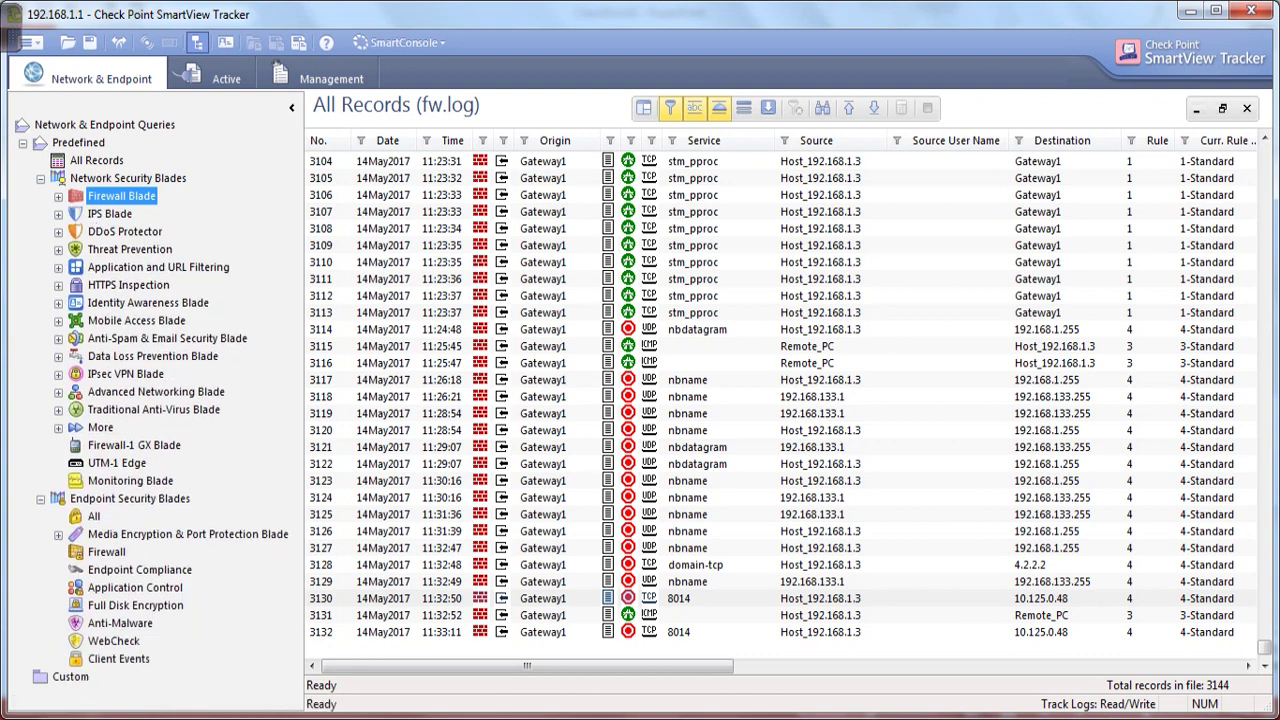
key(Right)
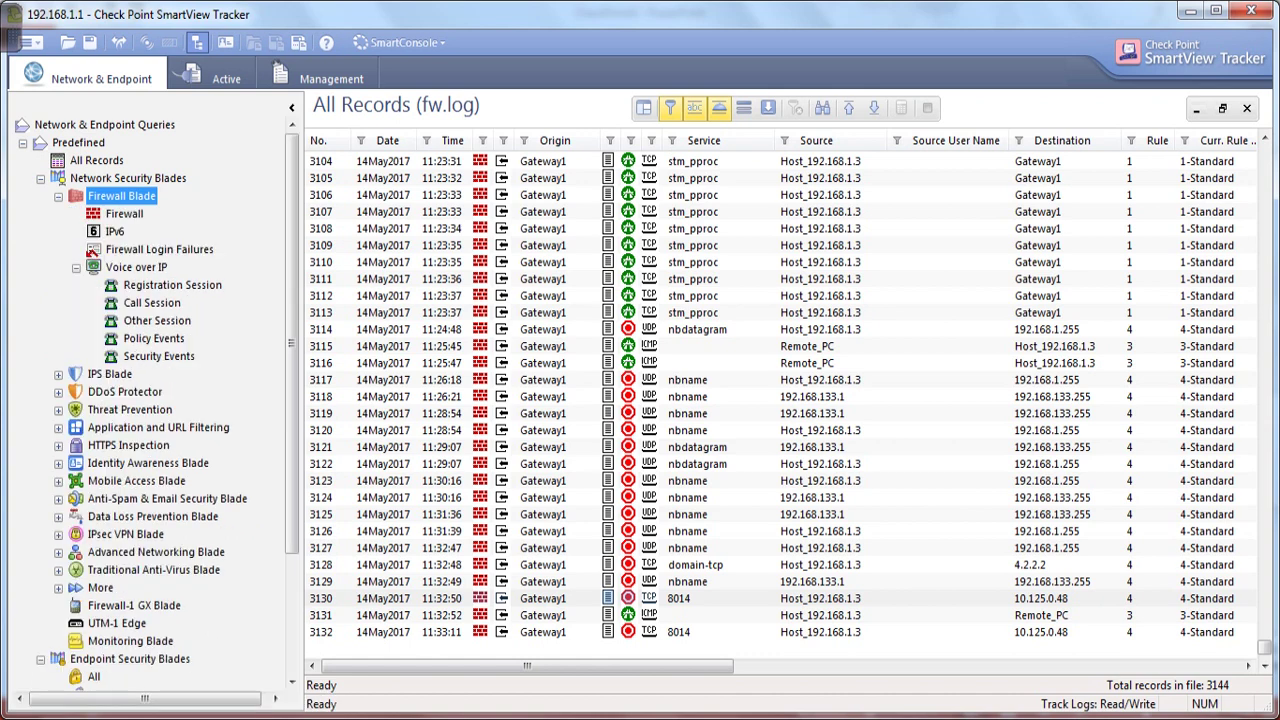
key(Down)
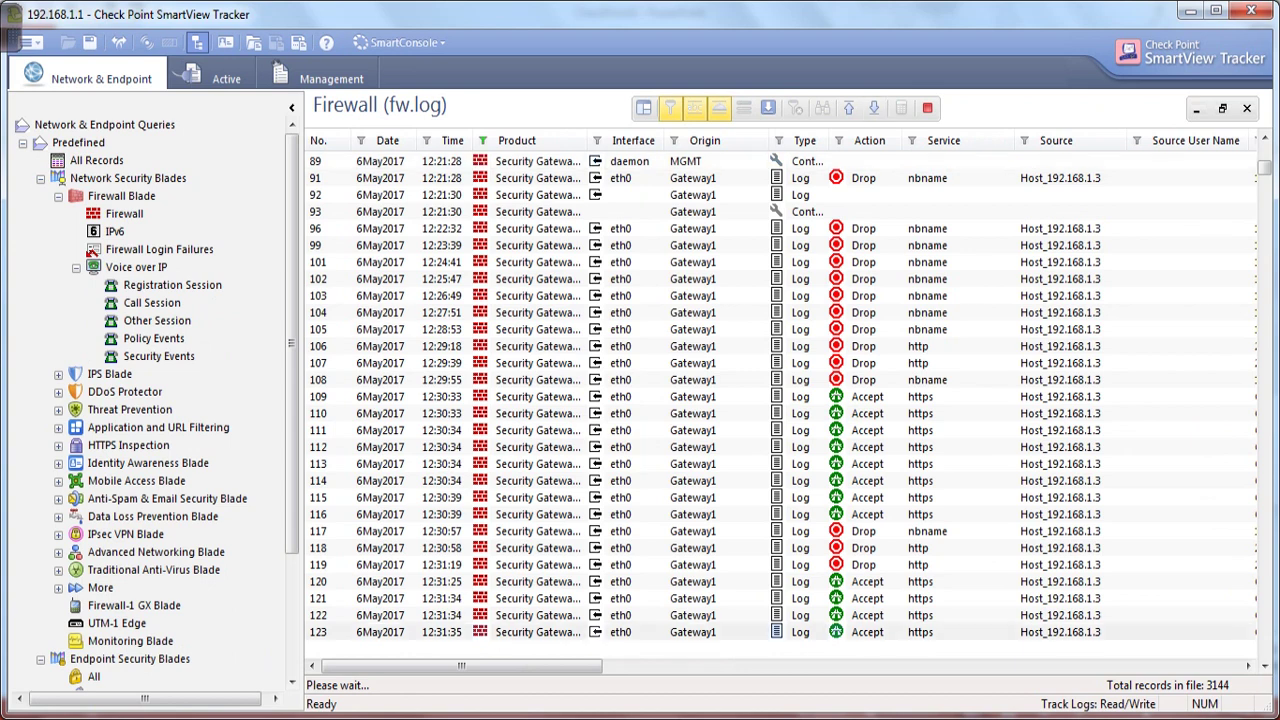
Jump to records 3116–3144, browse Voice over IP, IPS, DDoS and Threat Prevention queries, then minimize
key(Down)
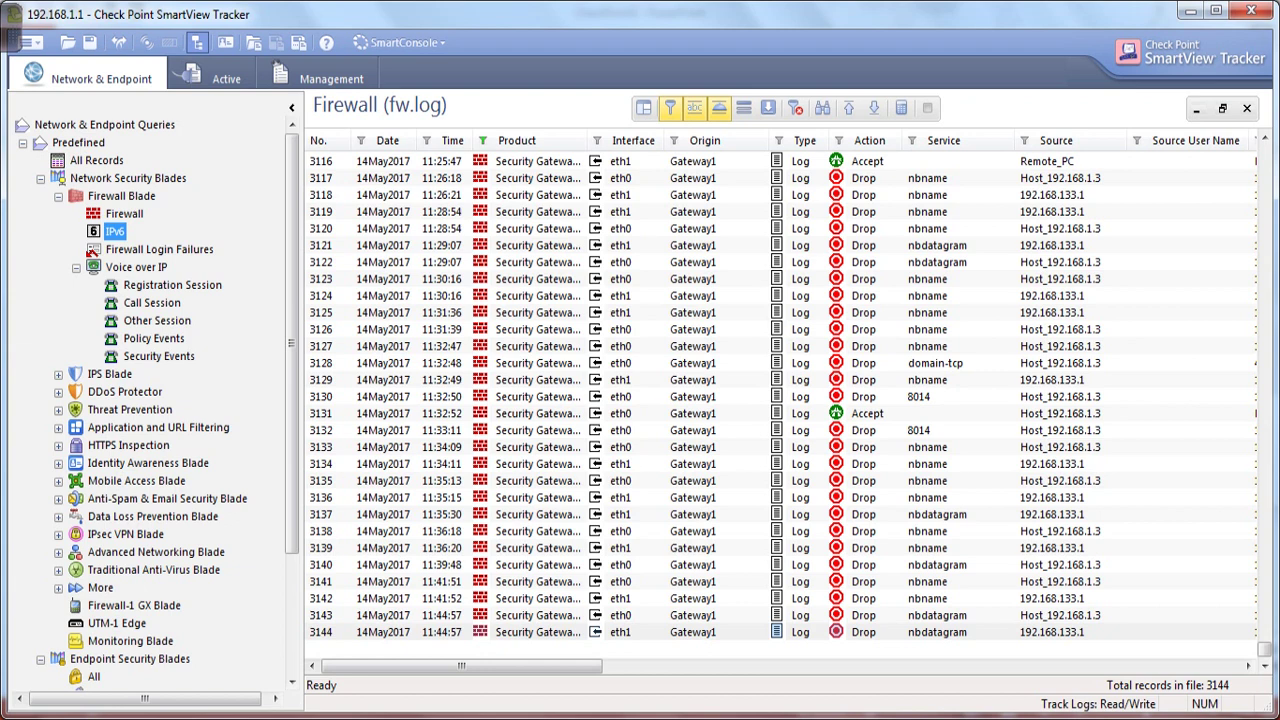
click(136, 267)
click(110, 374)
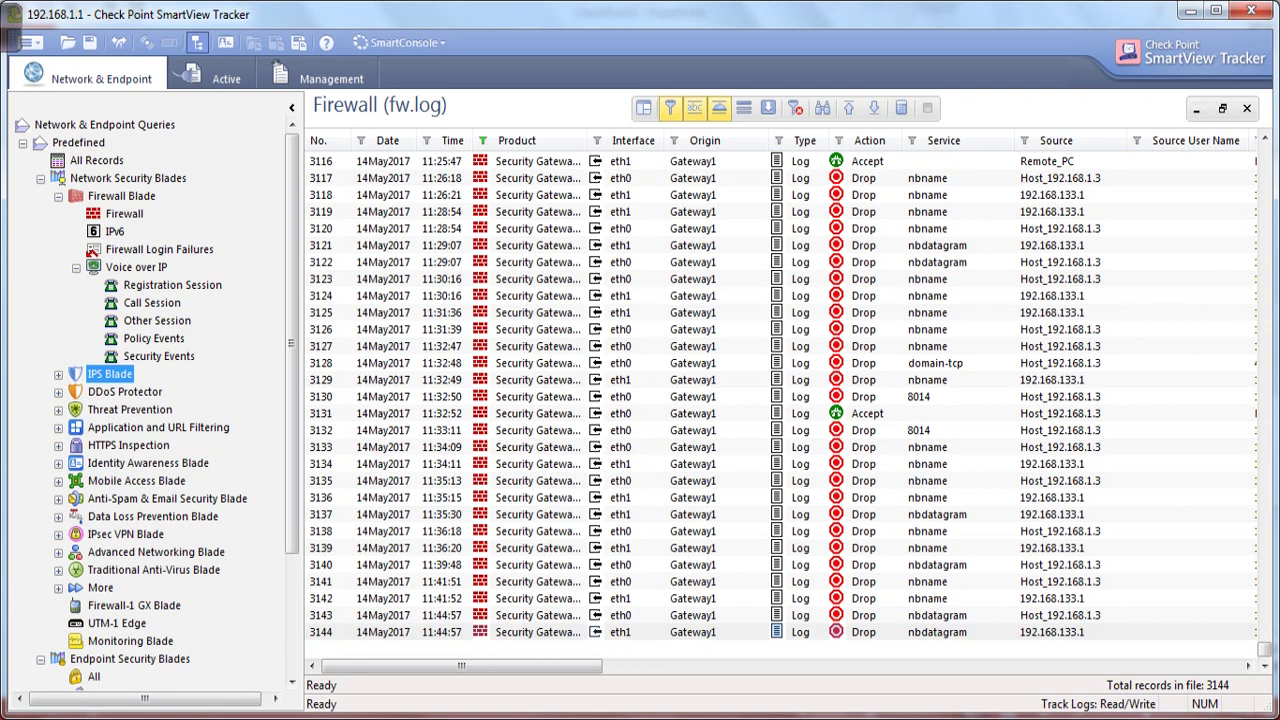
click(125, 392)
click(130, 410)
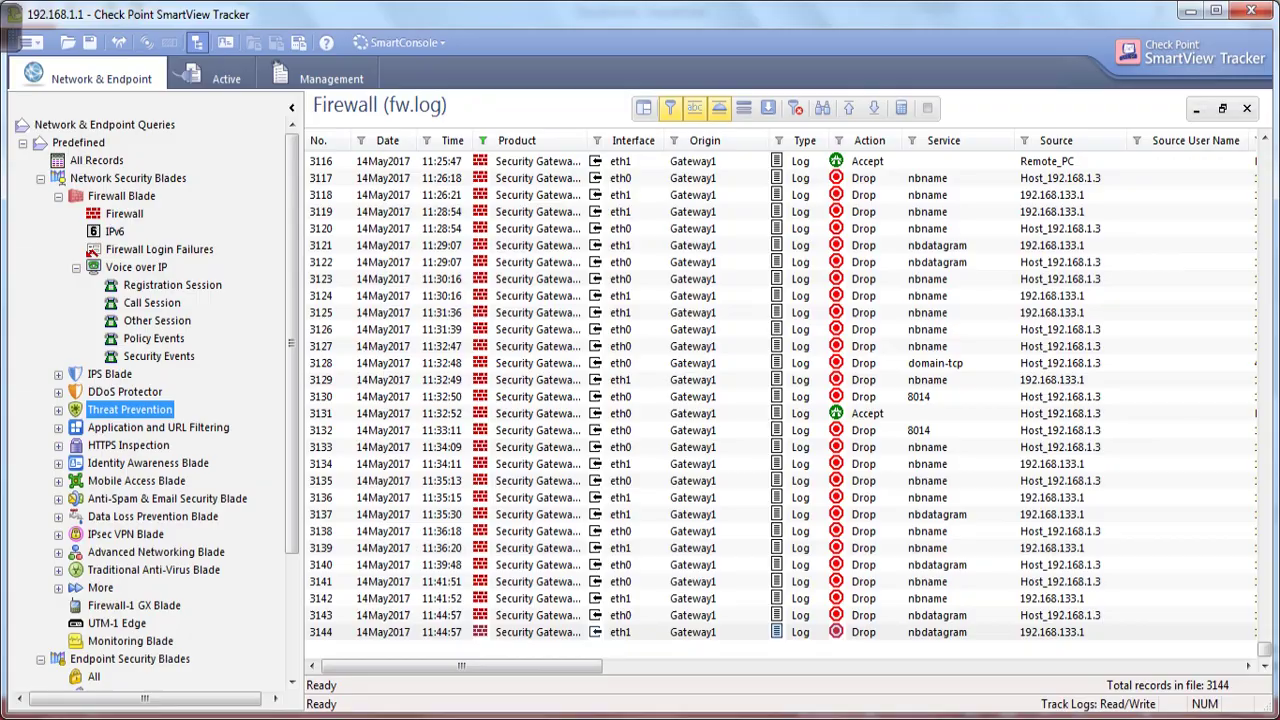
click(1190, 12)
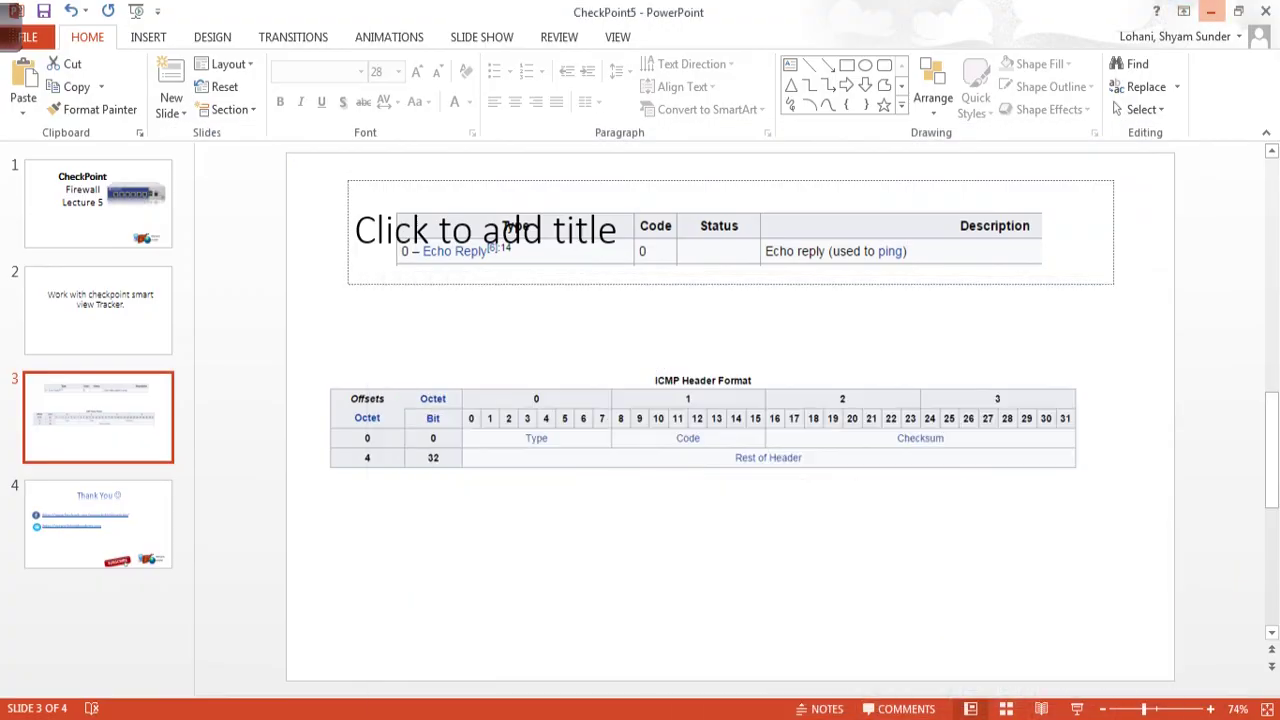
Minimize PowerPoint to show SmartDashboard's Policy rule base, then bring up the Start menu
click(1210, 12)
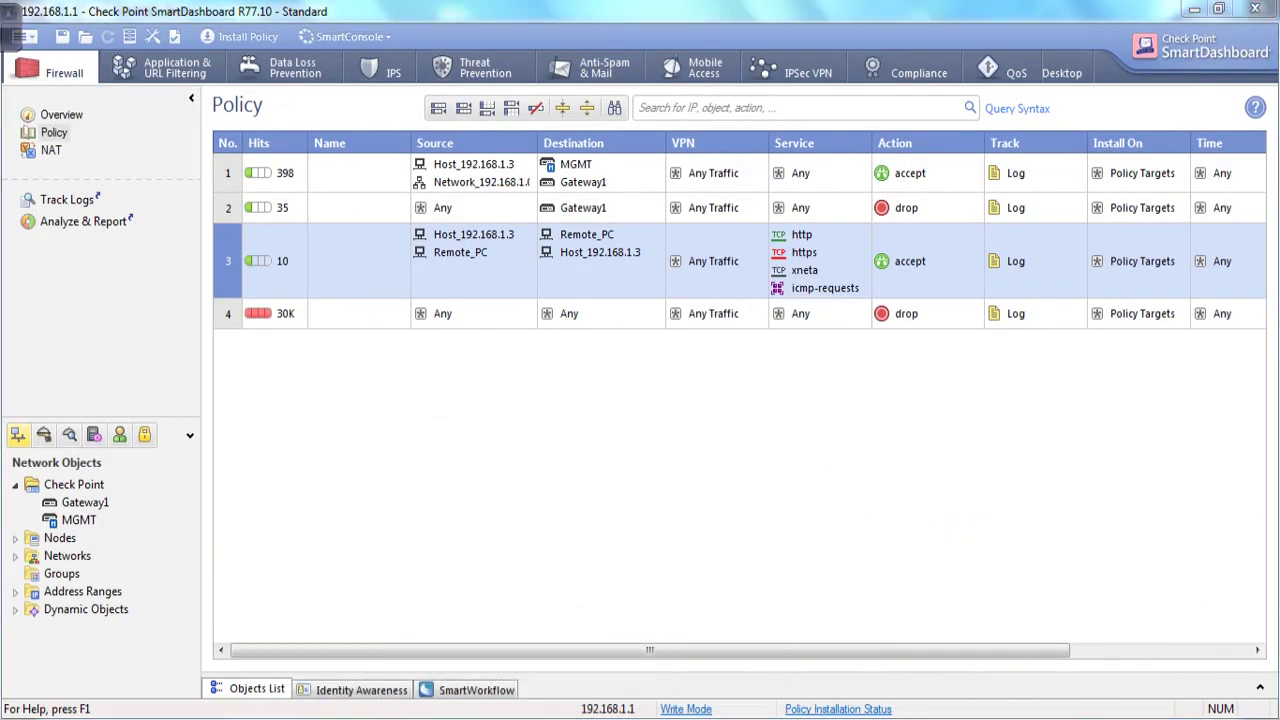
key(super)
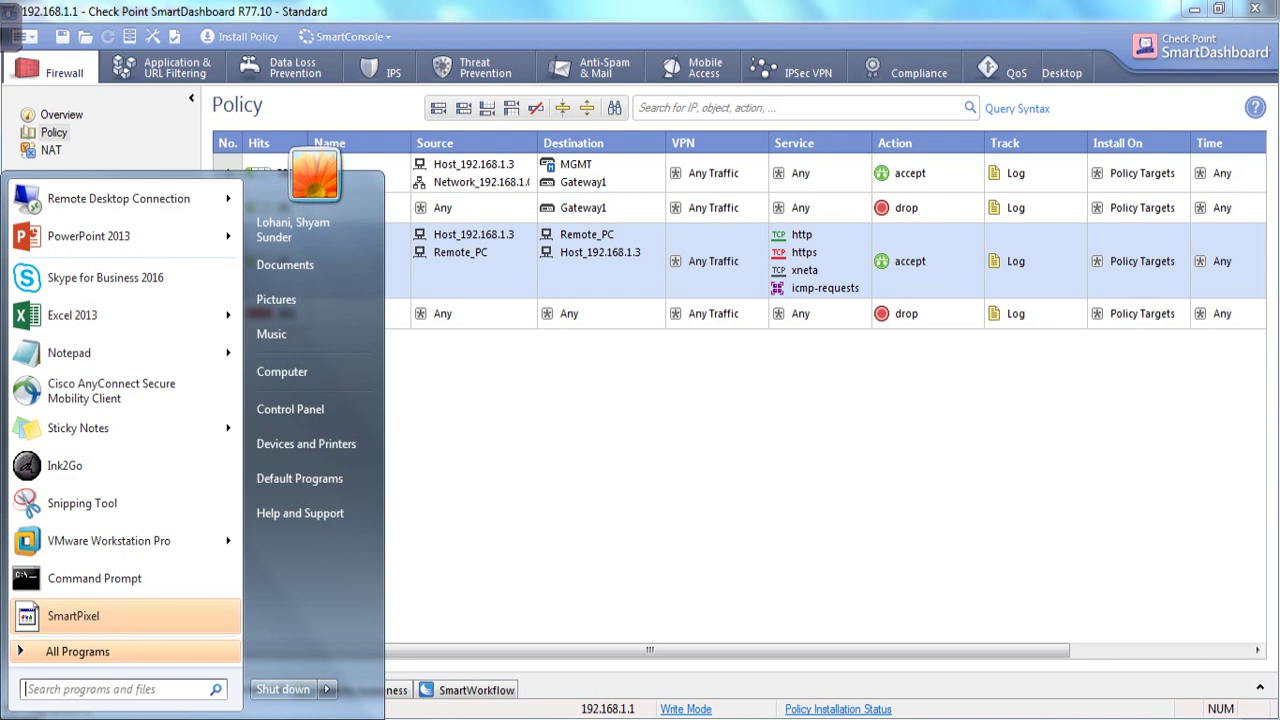
Search 'smart' to launch SmartDashboard R77.10 and log in with Demo mode ticked
text(smart)
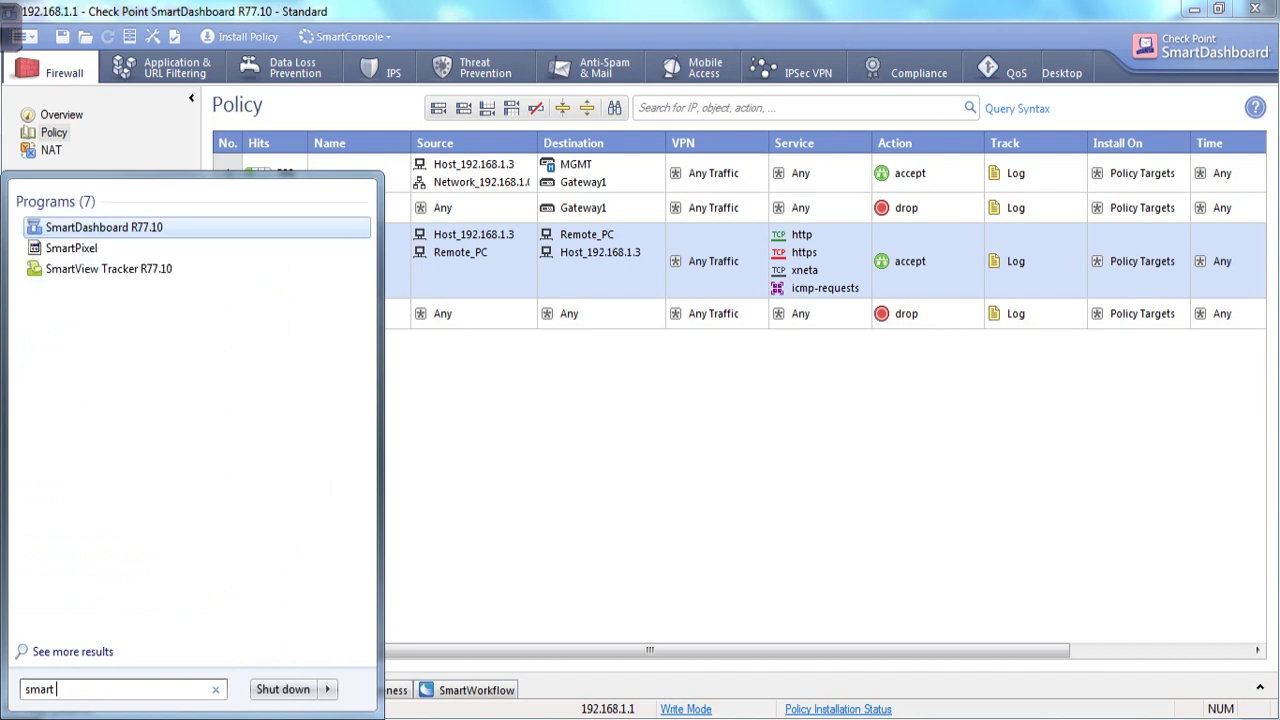
key(Return)
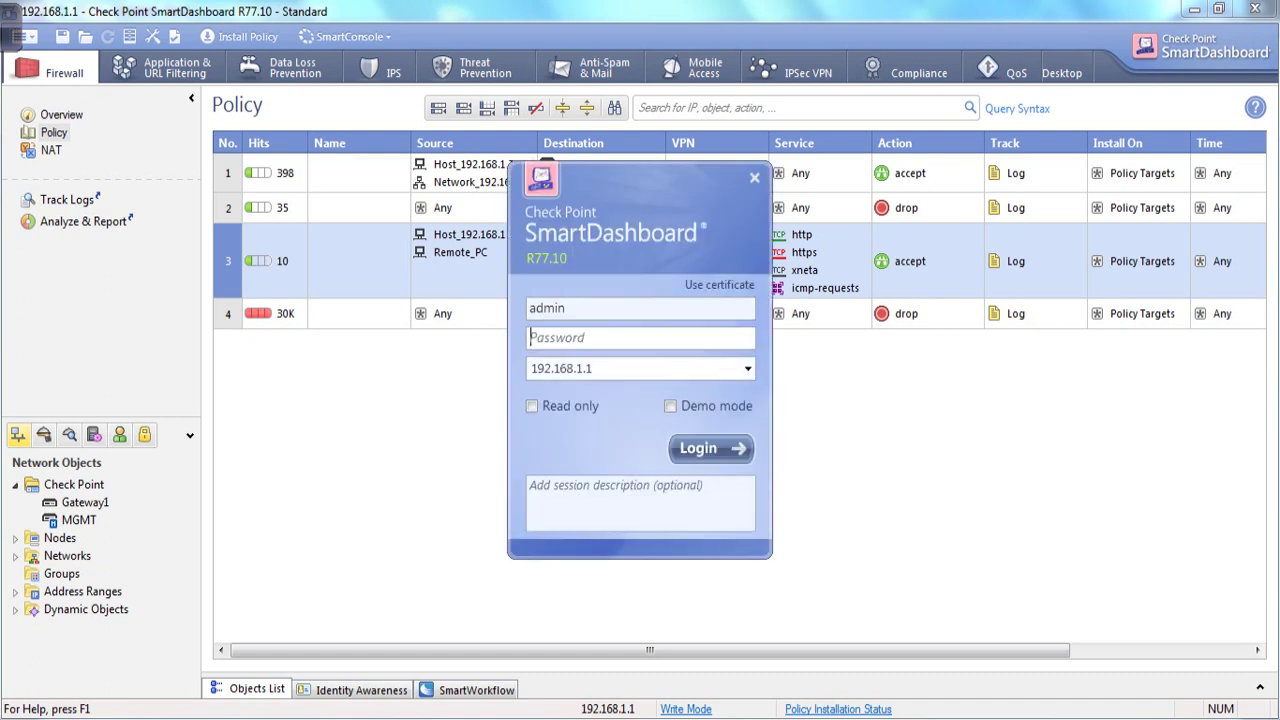
click(671, 406)
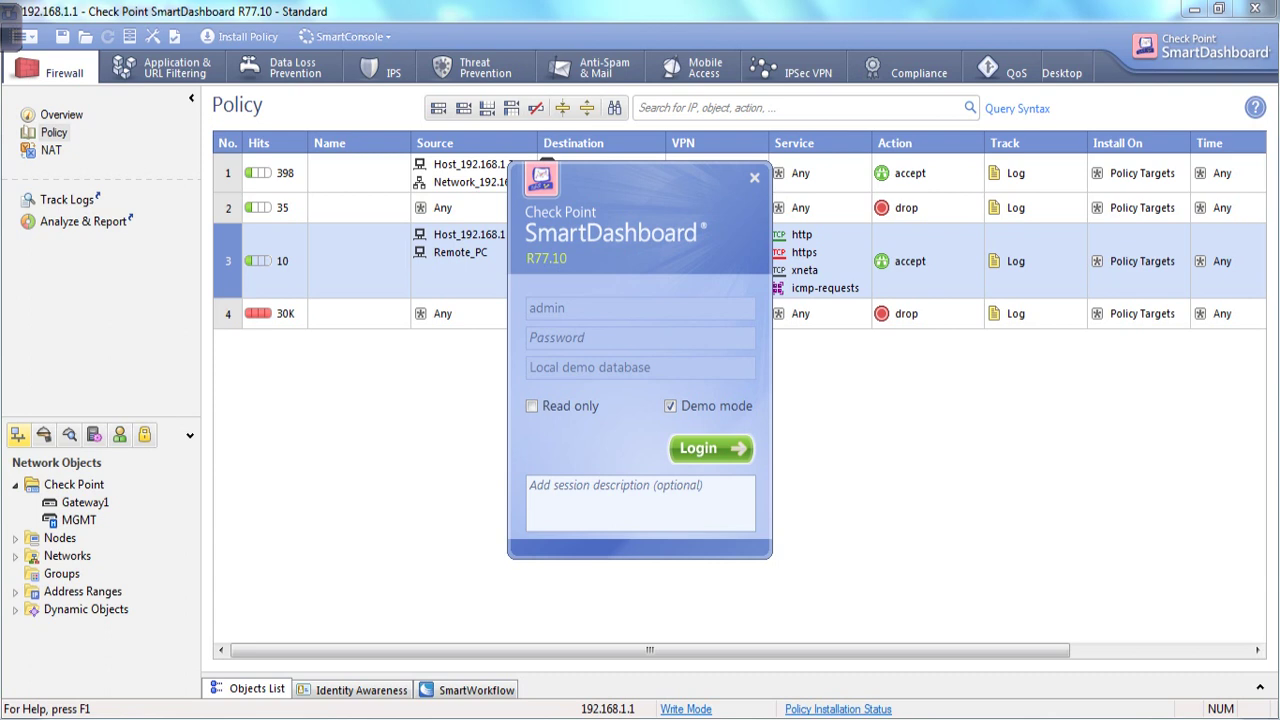
key(Return)
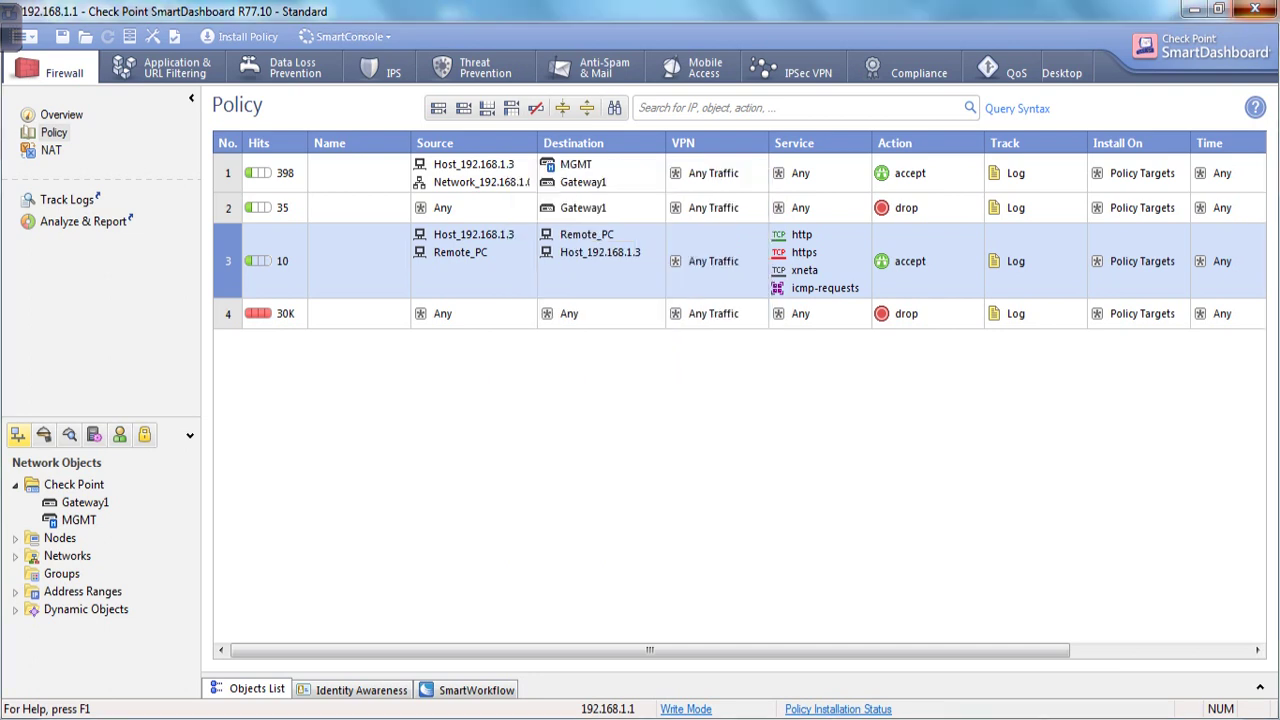
Close the current SmartDashboard without saving changes and bring the new demo-mode session into view
click(1255, 9)
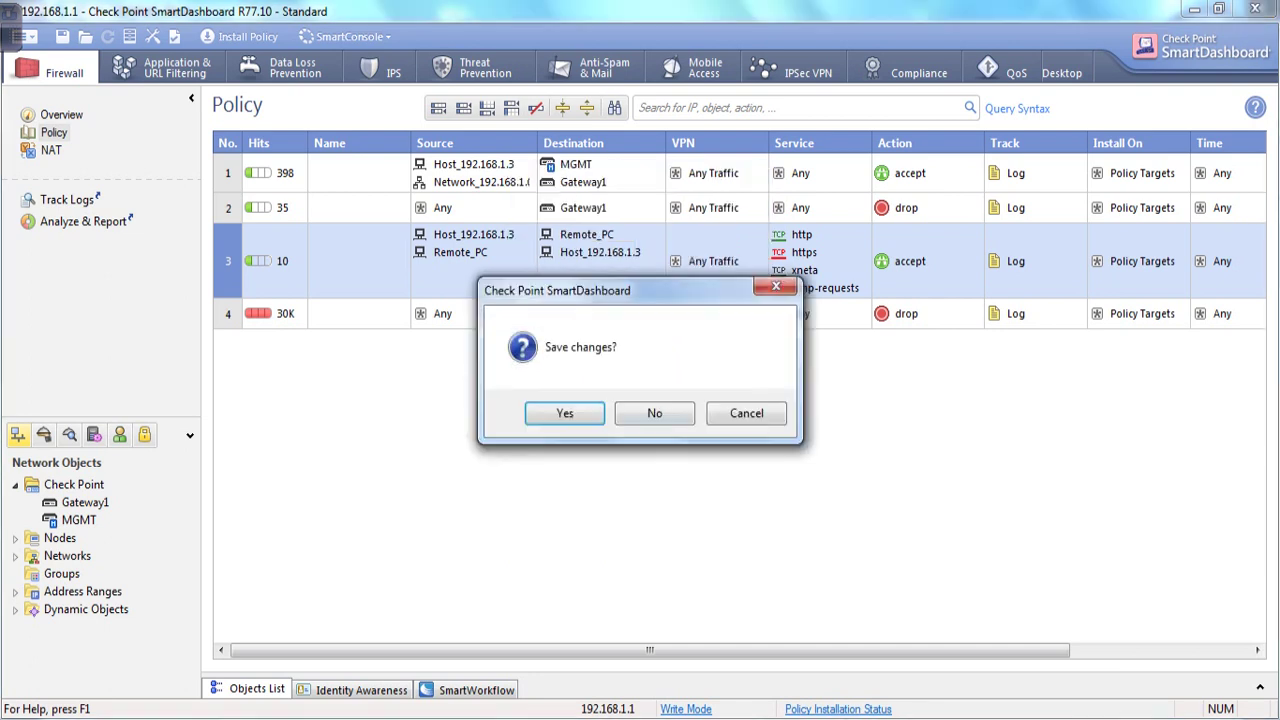
click(654, 413)
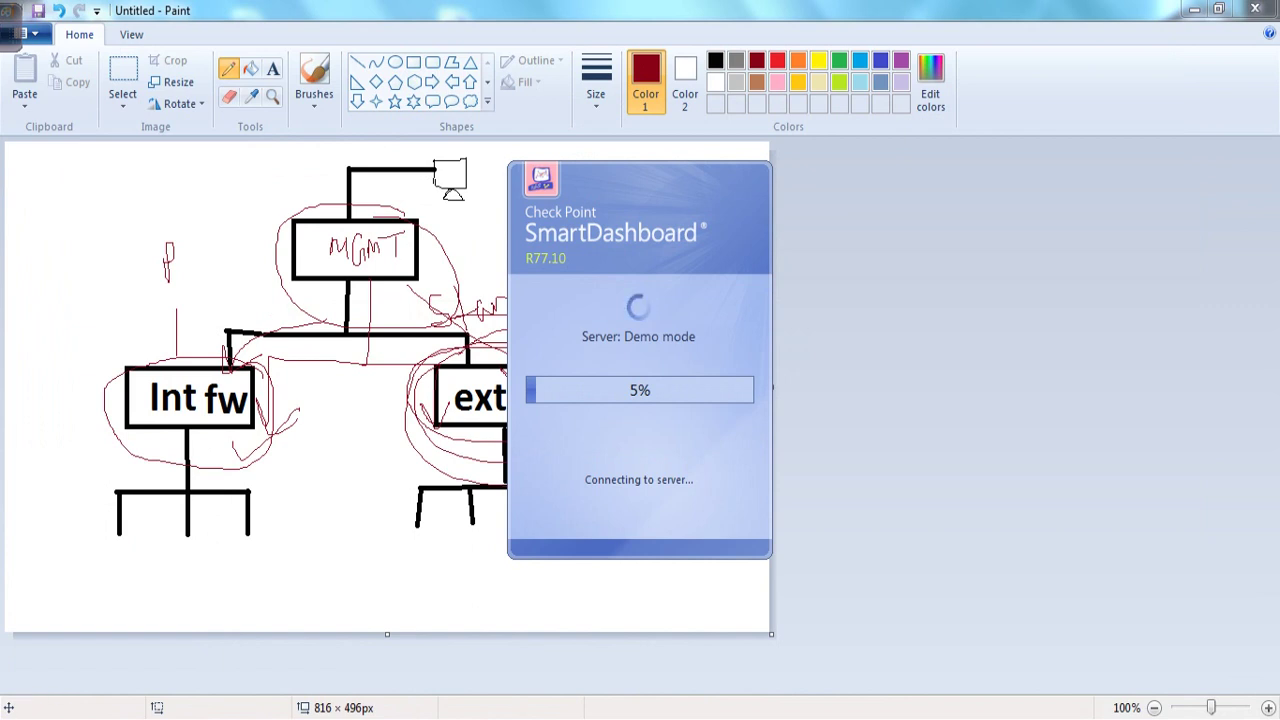
mouse_move(722, 718)
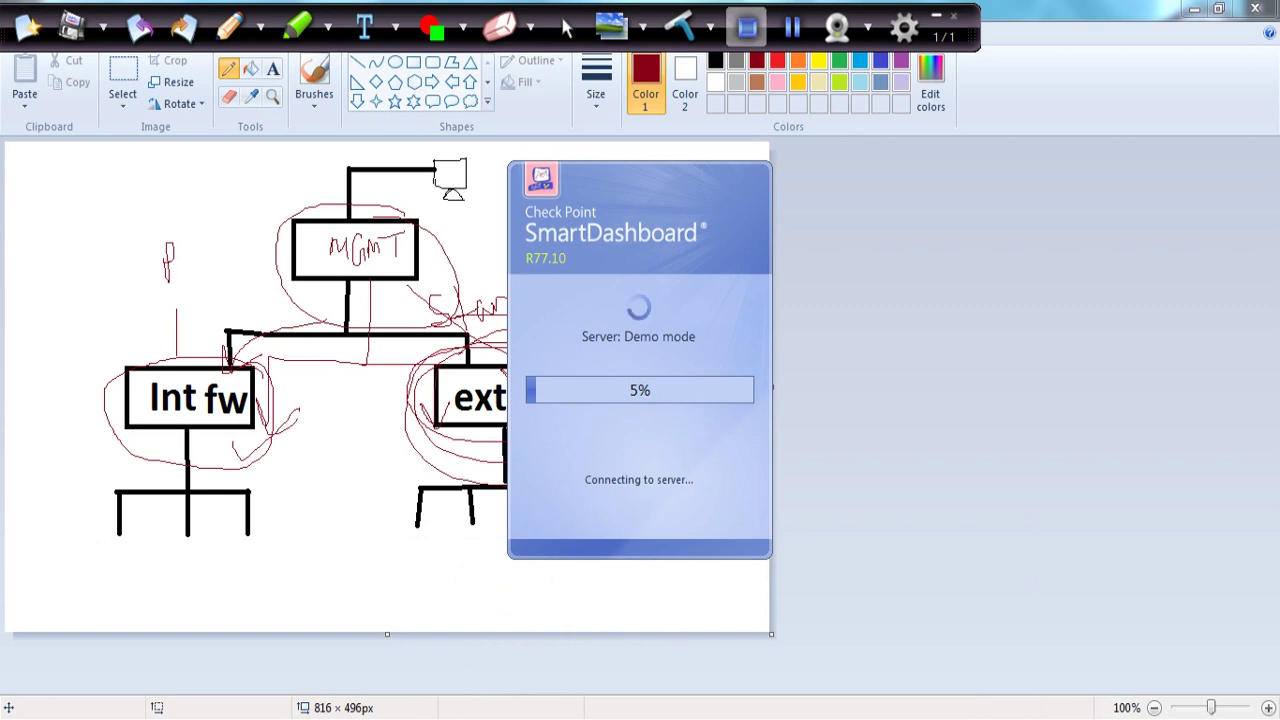
click(792, 27)
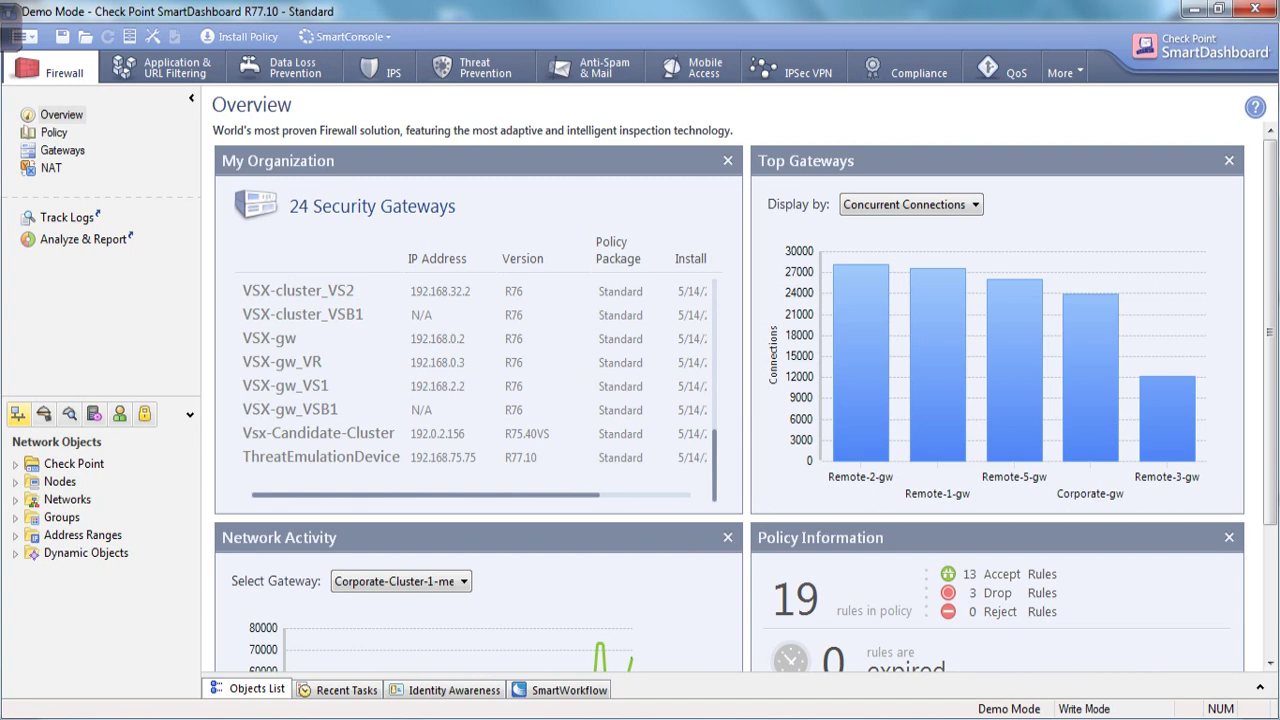
Switch the Top Gateways chart's Display by option from concurrent connections to Throughput
click(974, 204)
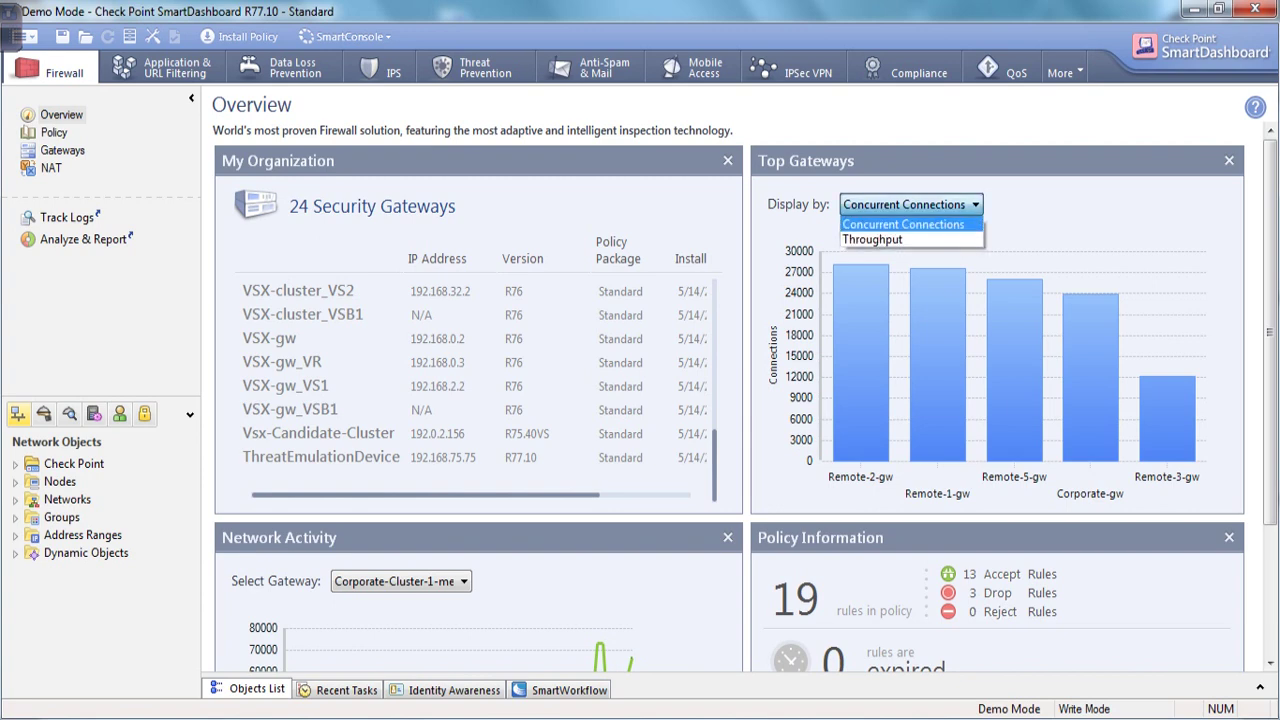
click(904, 225)
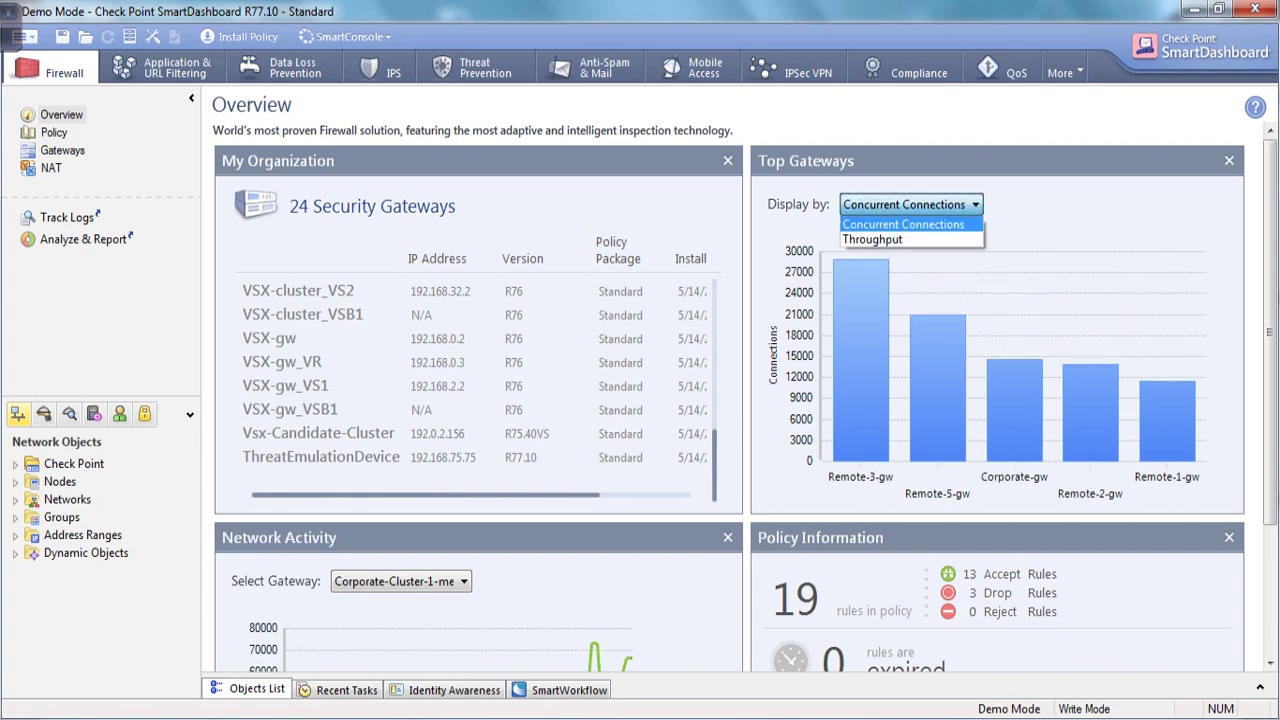
click(904, 222)
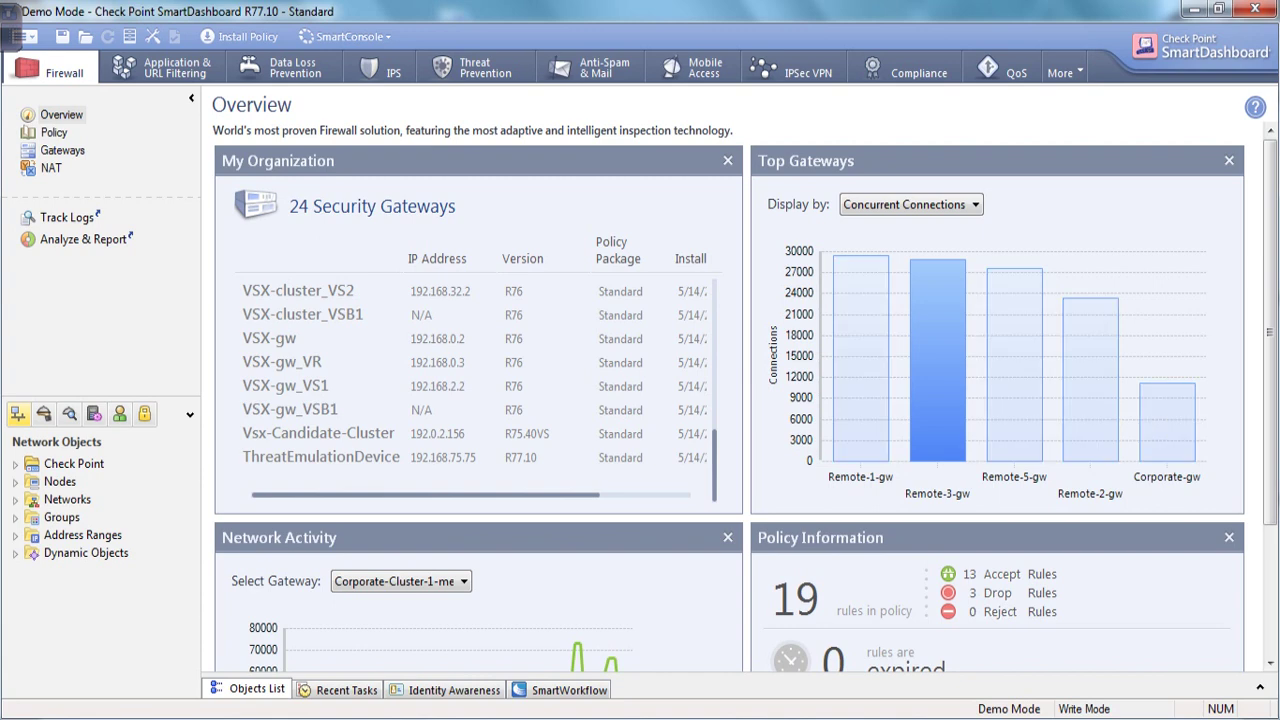
click(912, 205)
click(877, 240)
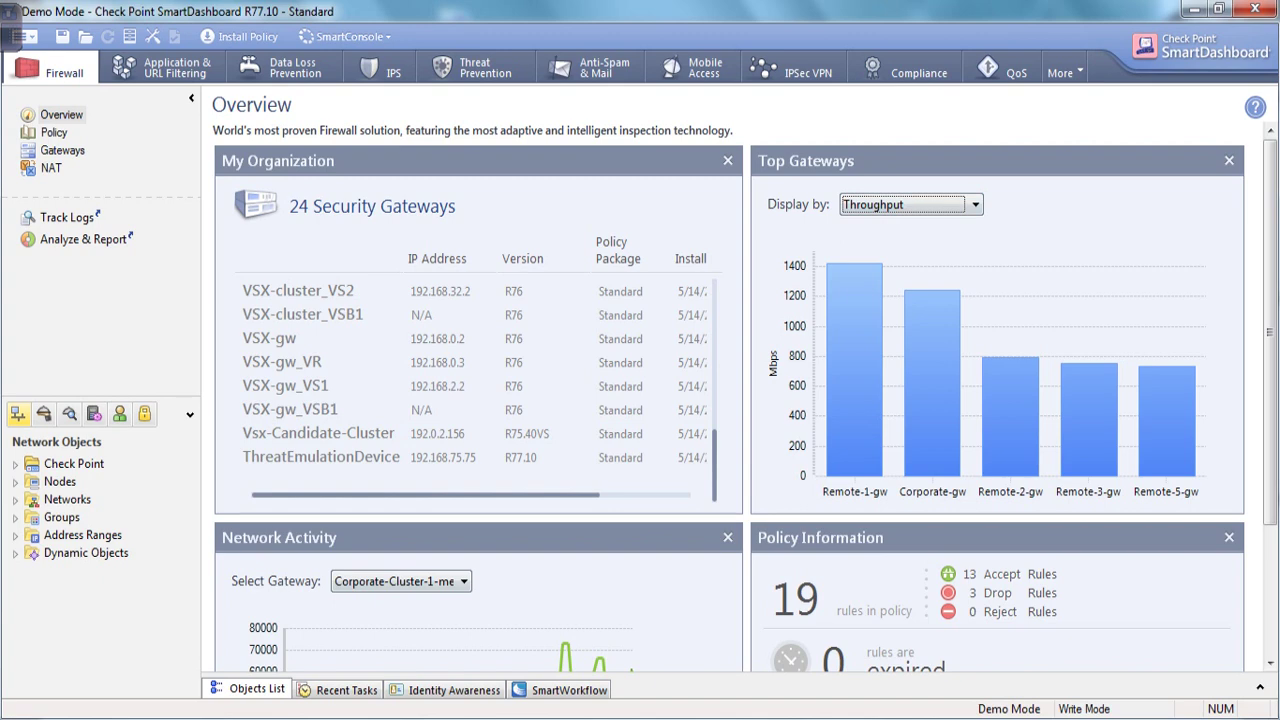
Scroll down the Overview and check the network activity gateway list without changing it
scroll(740, 400, down, 3)
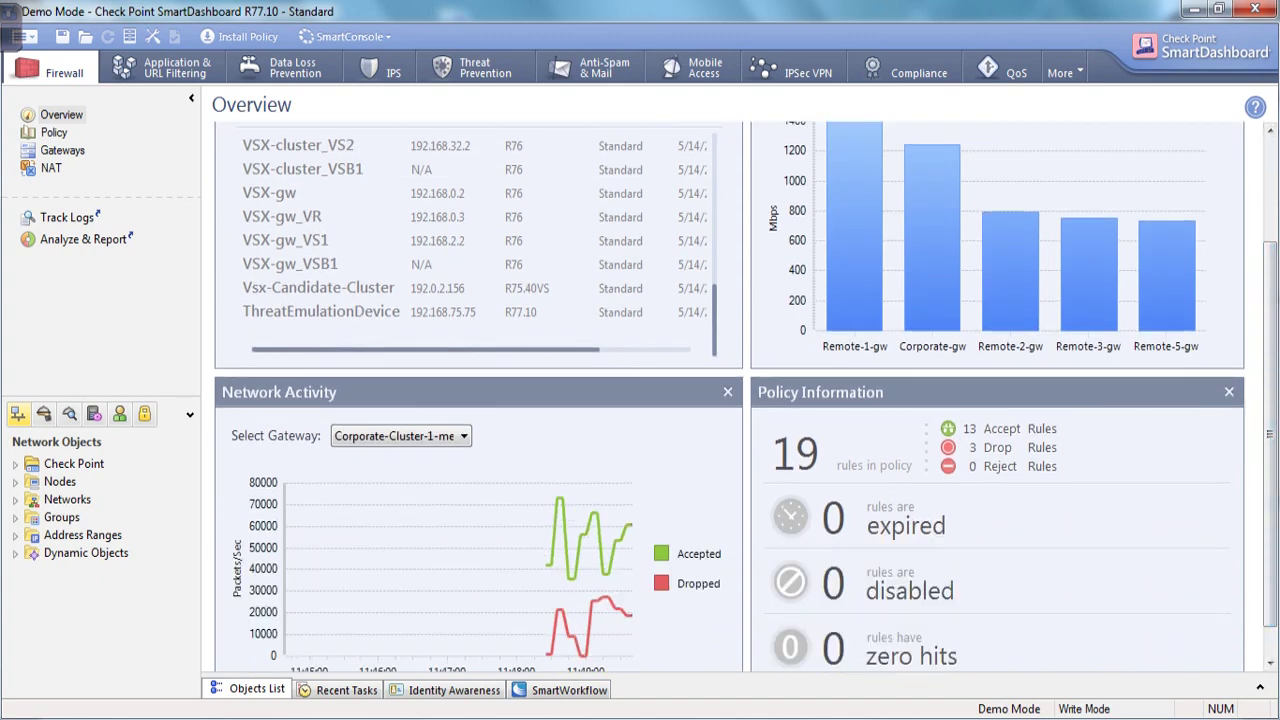
scroll(740, 400, down, 1)
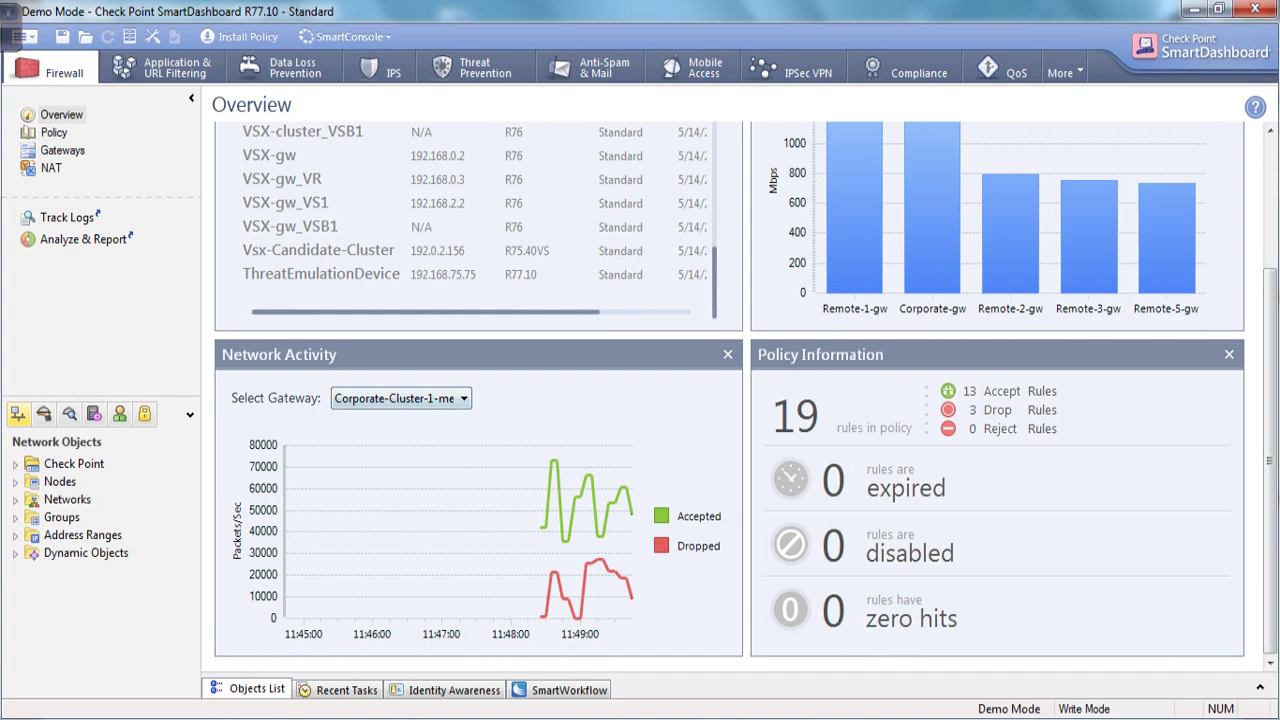
click(400, 398)
key(Escape)
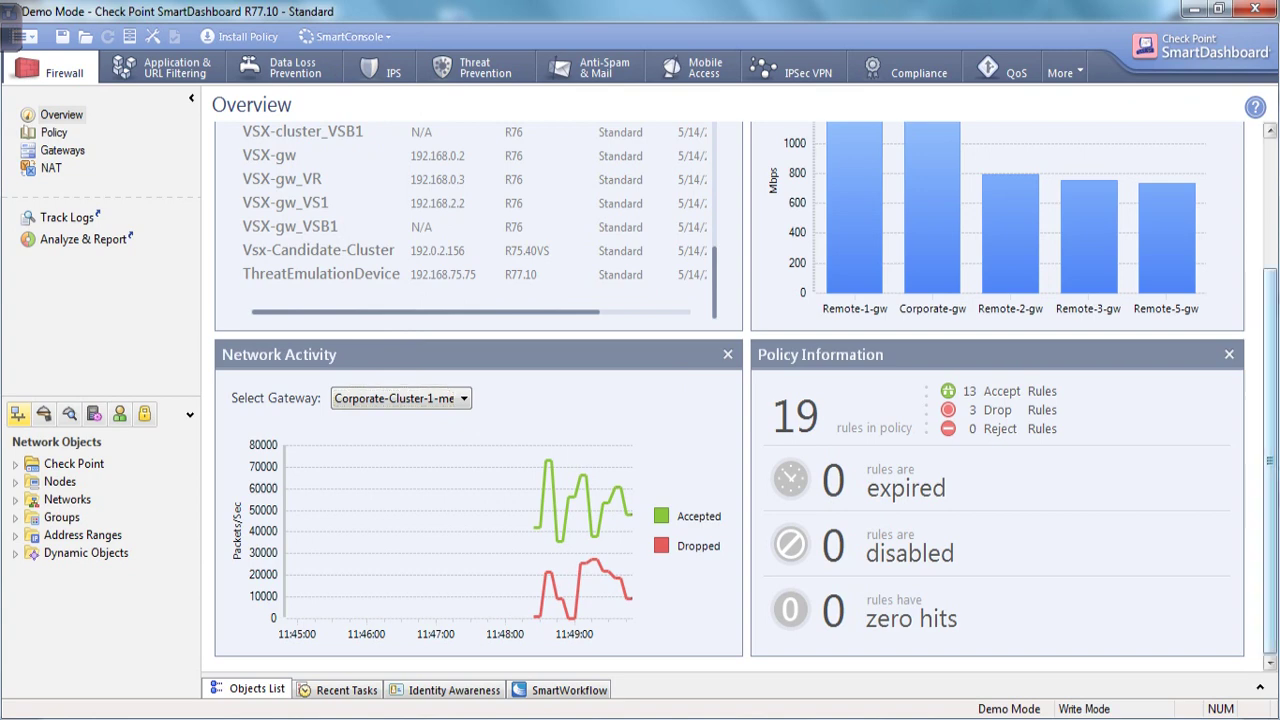
Expand Check Point in Network Objects, select the VSX-cluster, VSX-gw and Vsx-Candidate-Cluster objects, then open the console applications list
scroll(730, 400, up, 3)
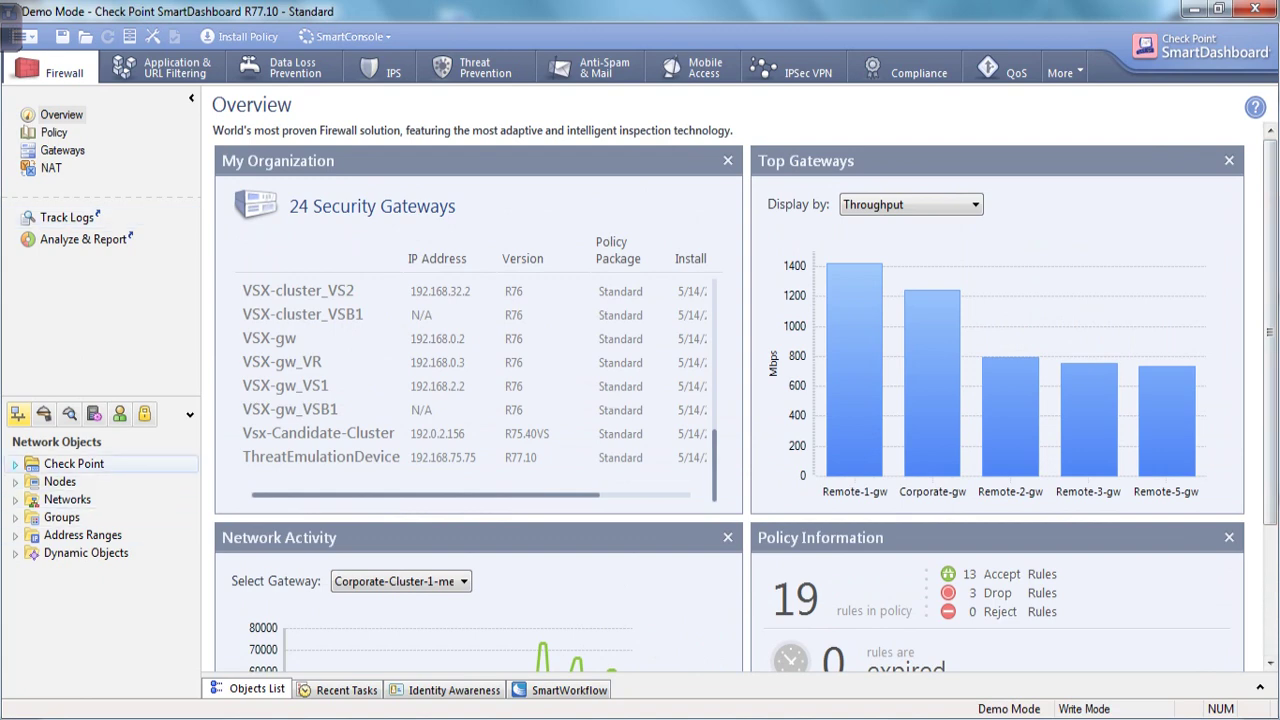
click(15, 464)
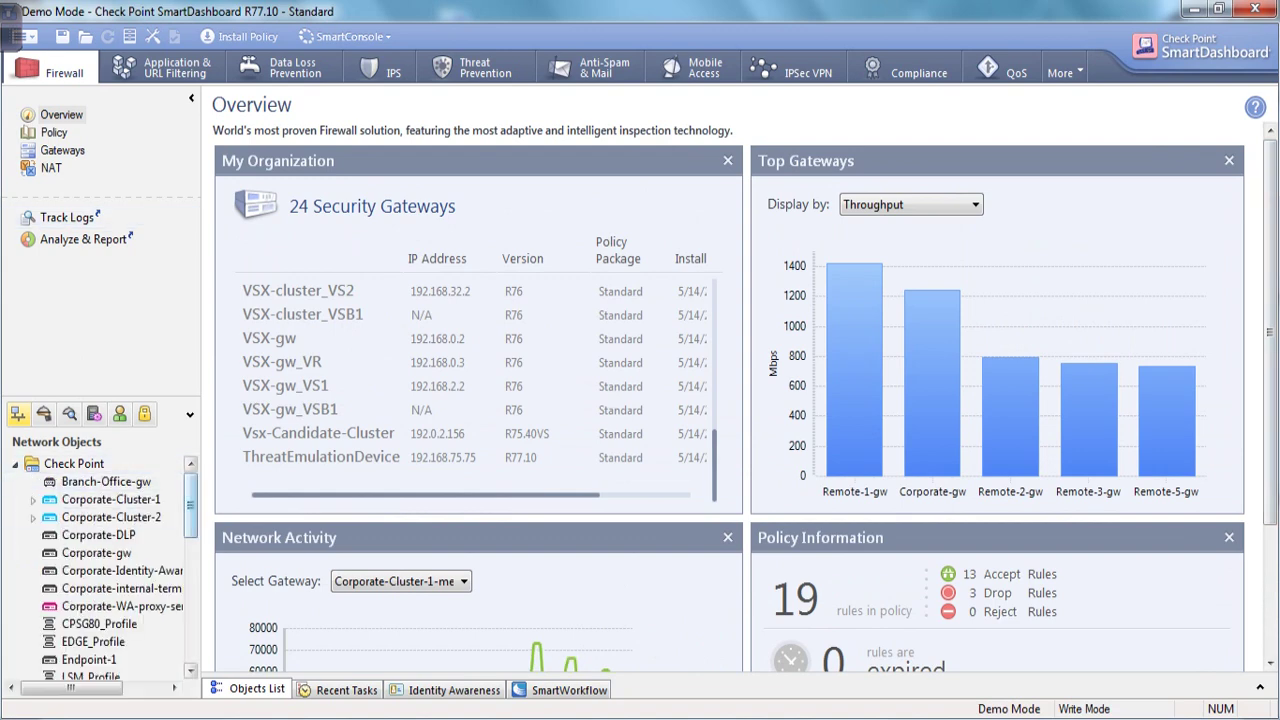
scroll(105, 565, down, 2)
scroll(105, 565, down, 7)
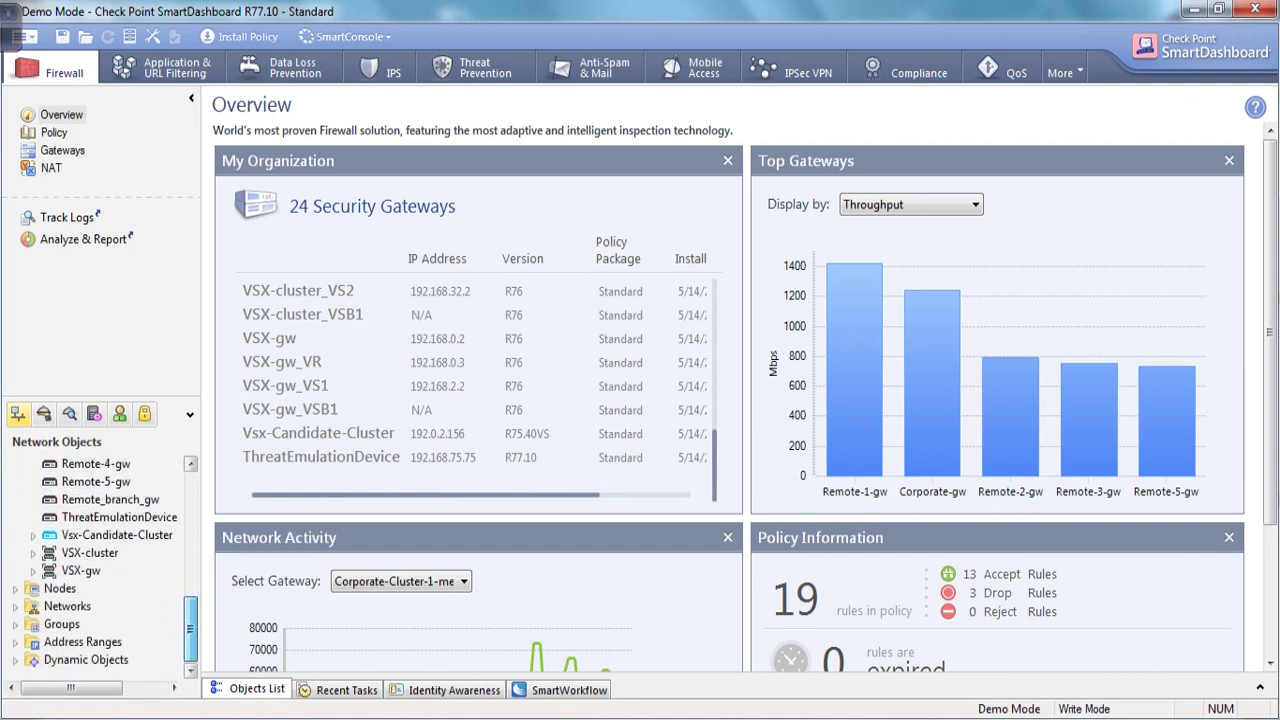
scroll(105, 565, up, 9)
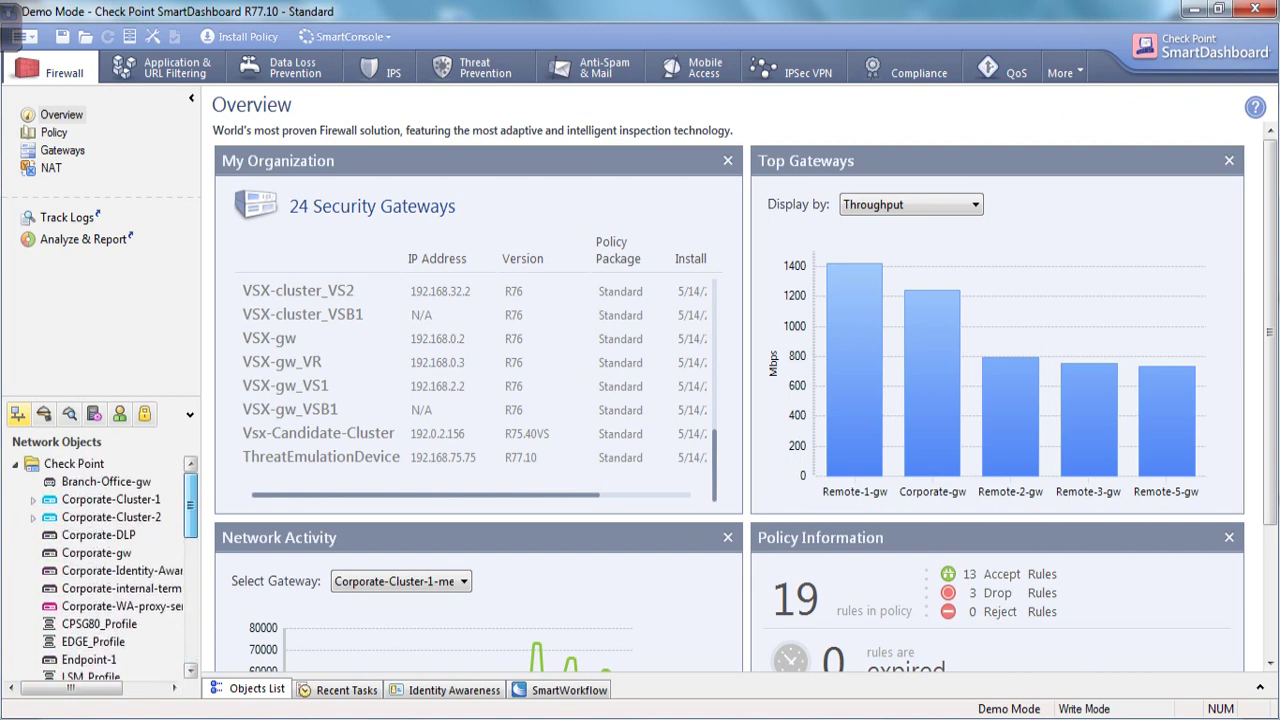
scroll(105, 565, down, 4)
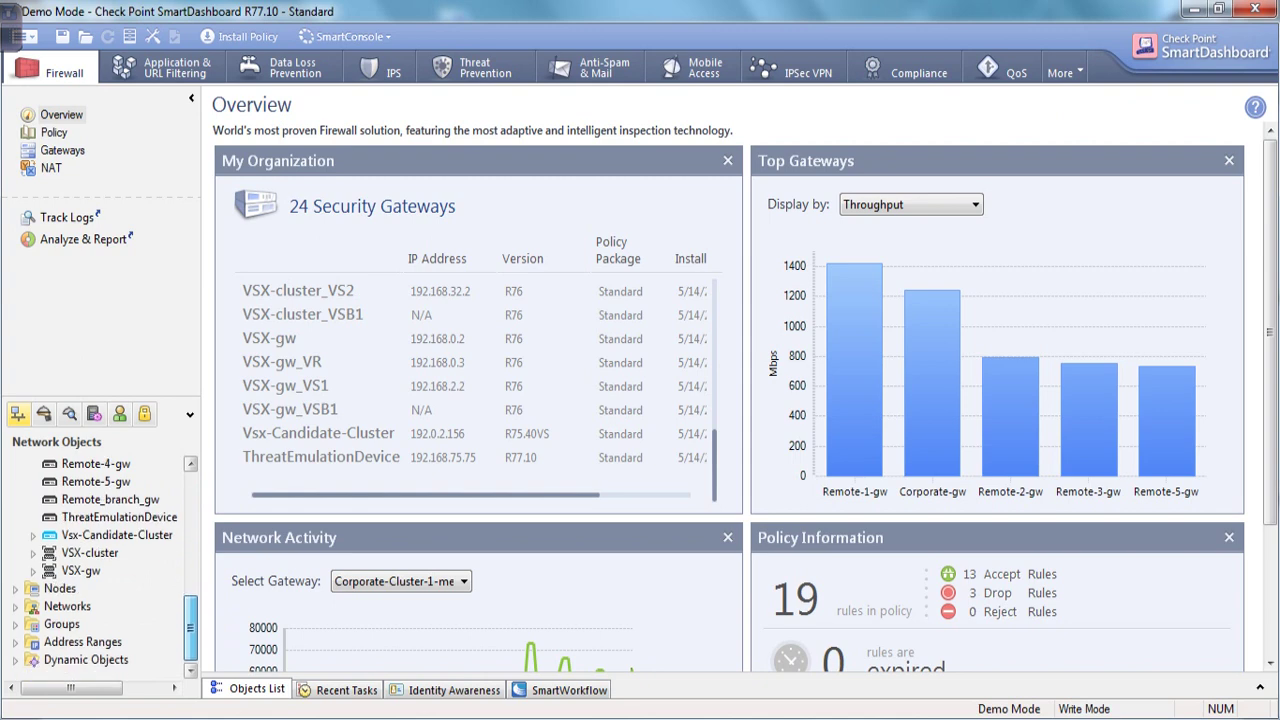
click(90, 588)
click(81, 606)
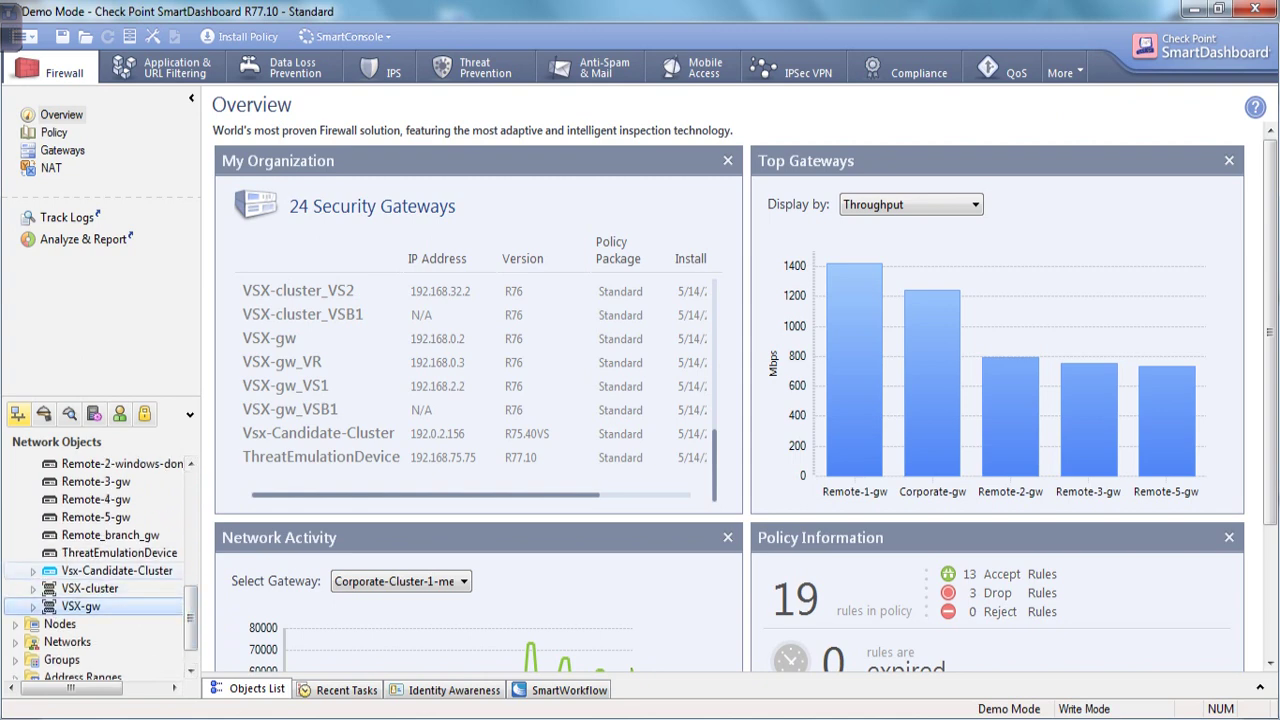
click(117, 570)
scroll(100, 565, up, 3)
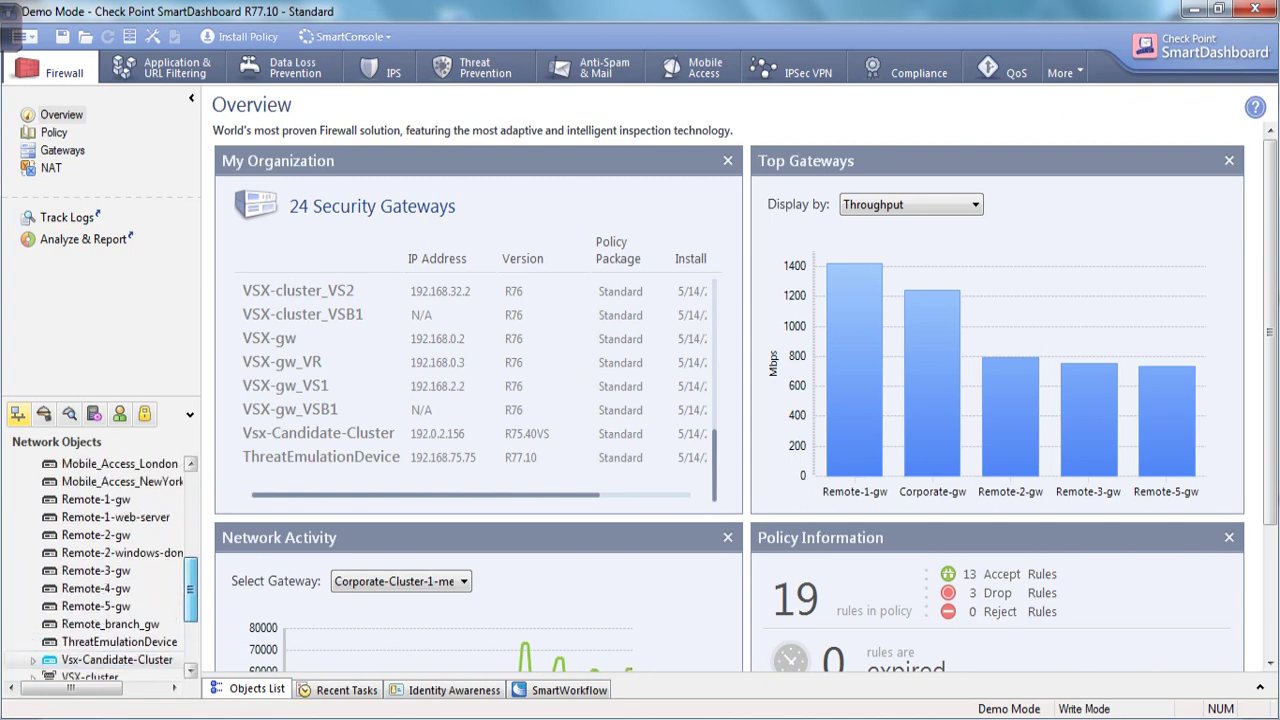
drag(190, 574, 190, 562)
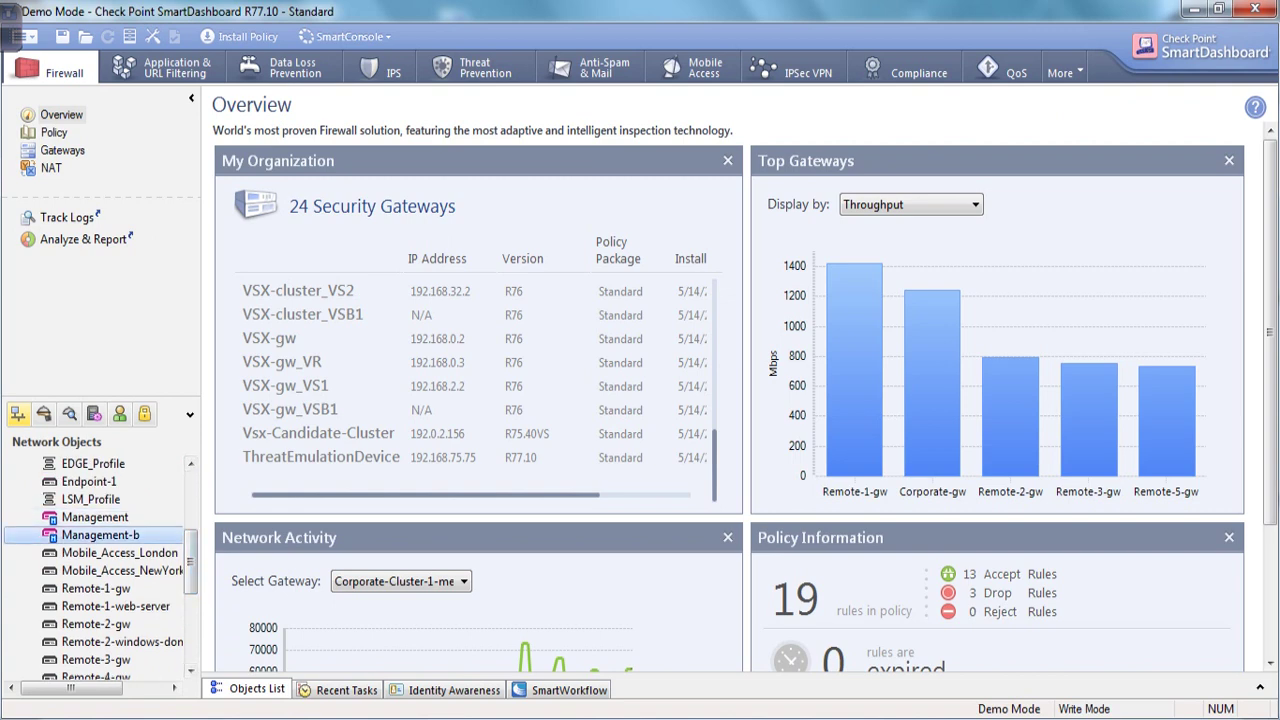
scroll(100, 565, up, 3)
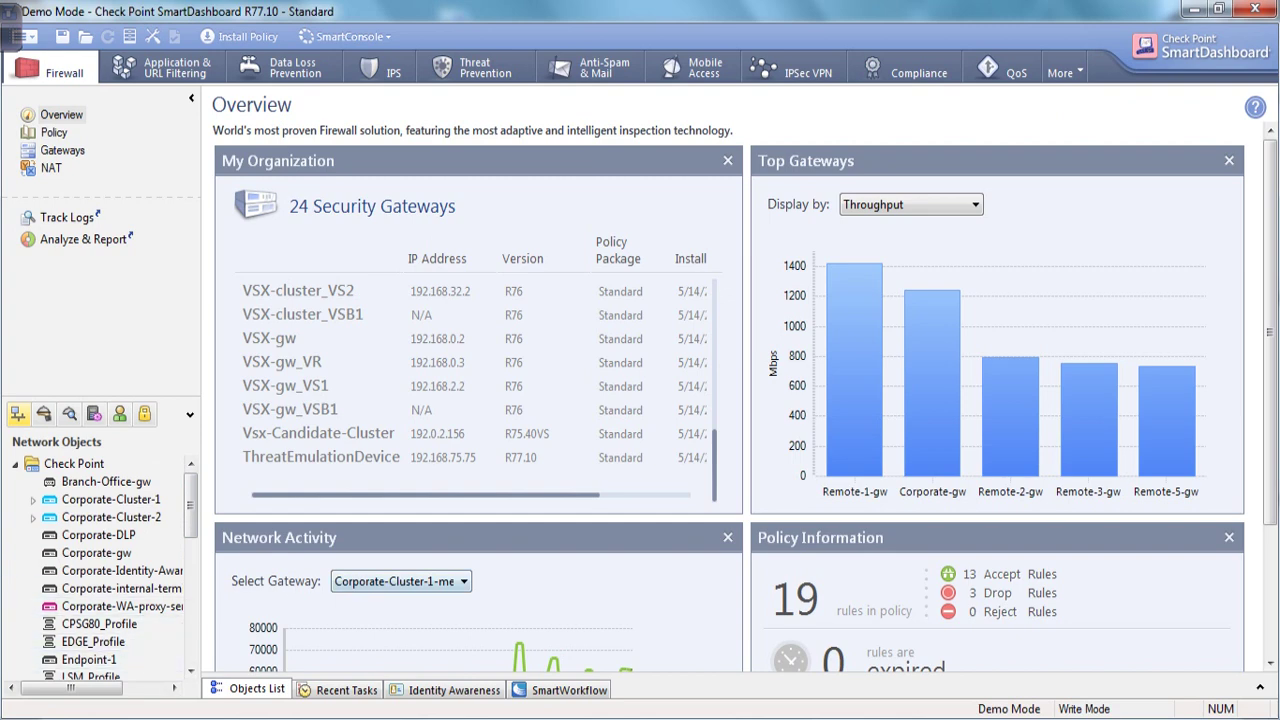
click(345, 36)
Launch SmartView Tracker on lv_recs.fws and view the full details of record 8
click(367, 148)
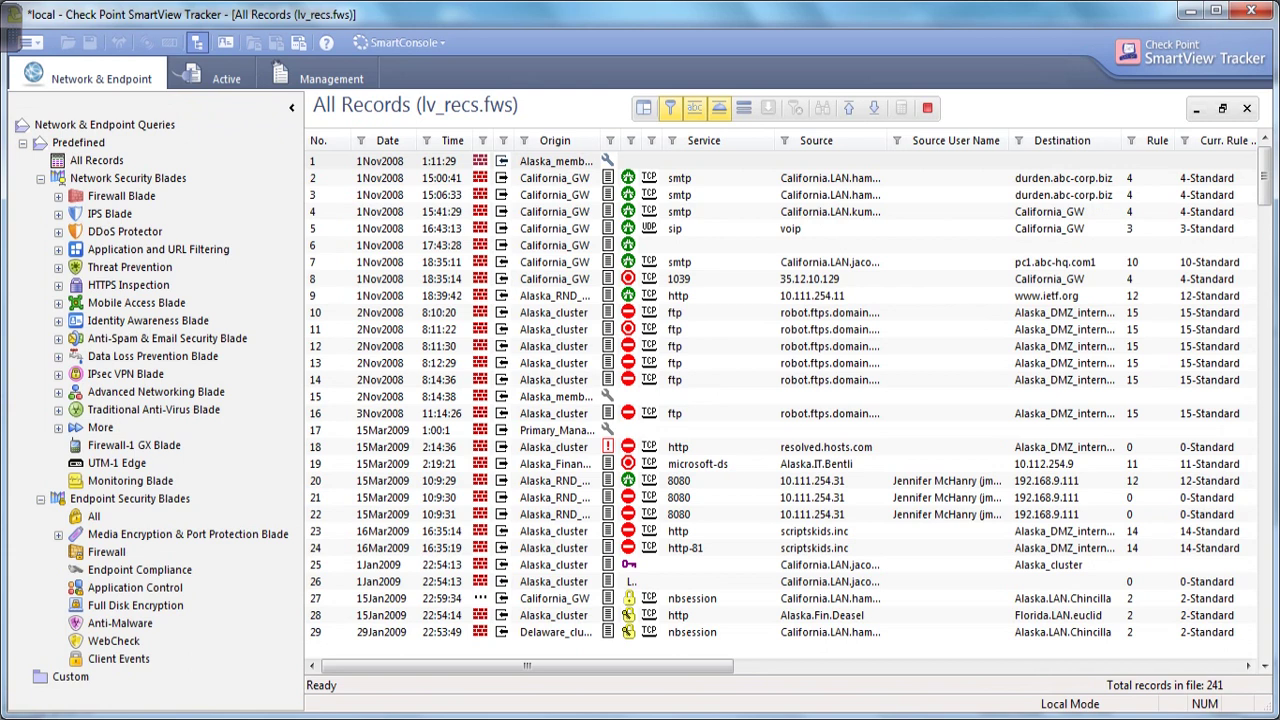
key(Down)
key(Down)
key(Down)
key(Down)
key(Down)
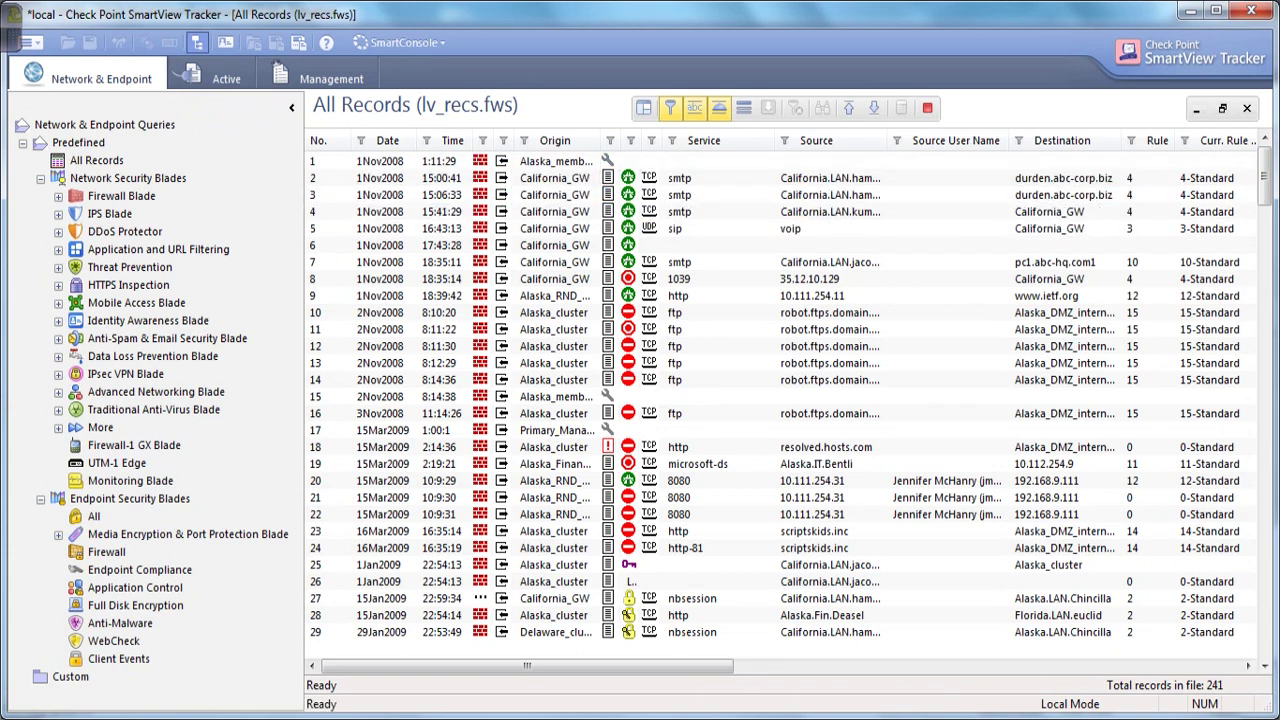
key(Down)
key(Down)
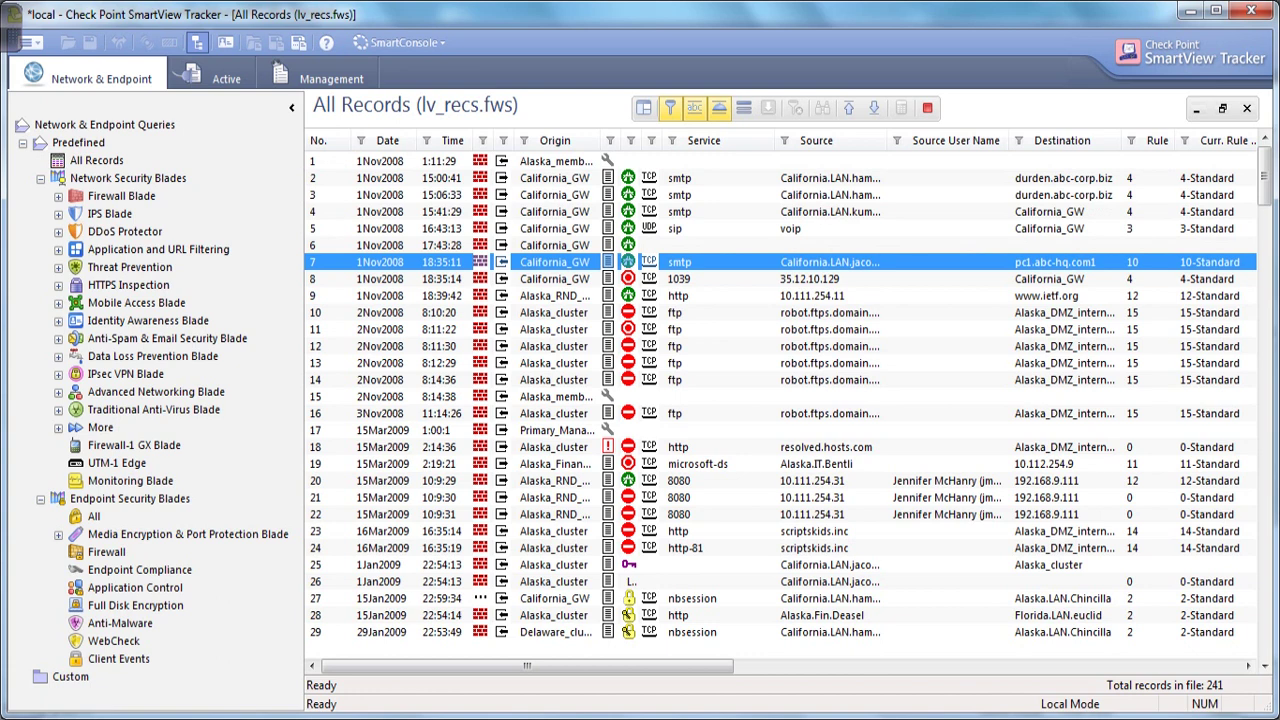
key(Down)
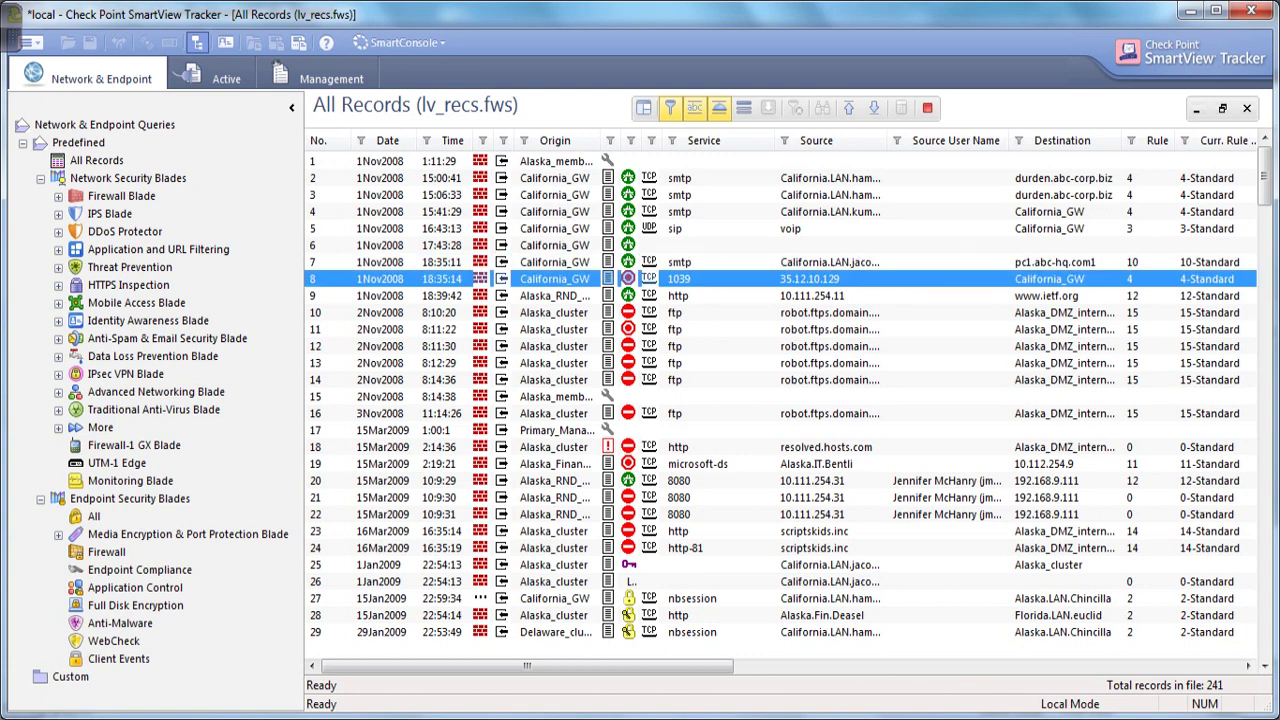
key(Return)
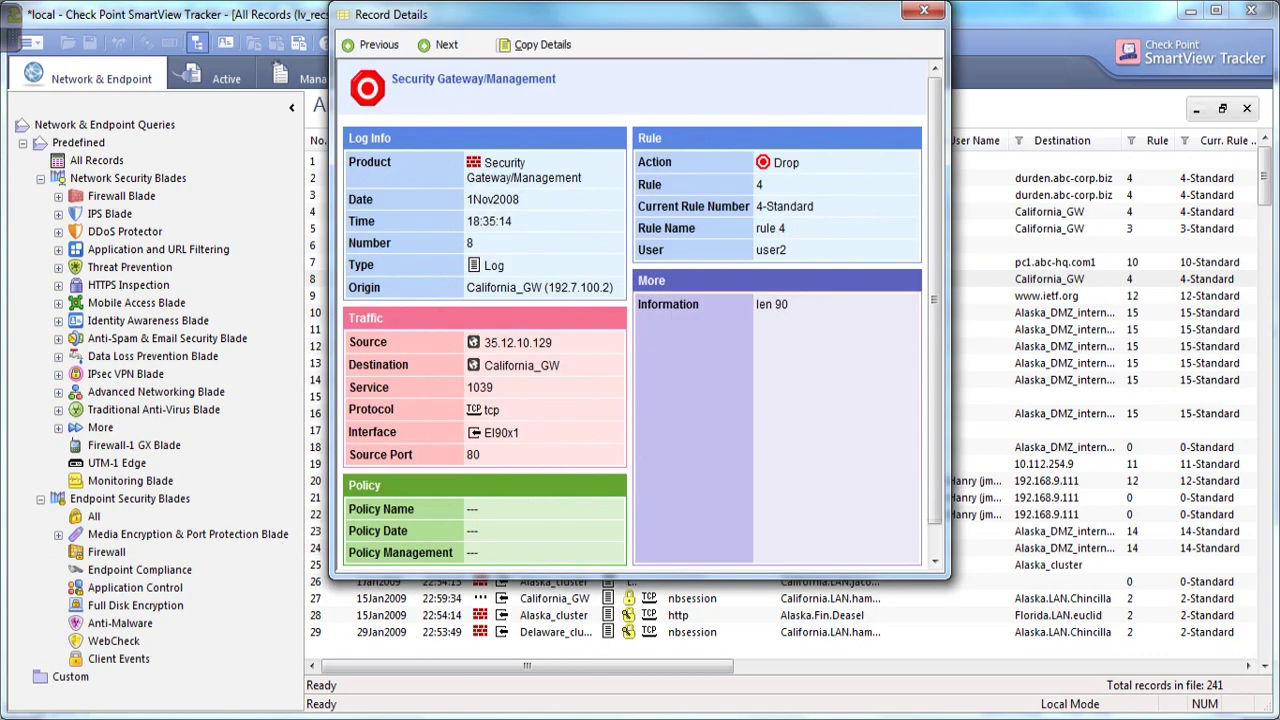
key(Escape)
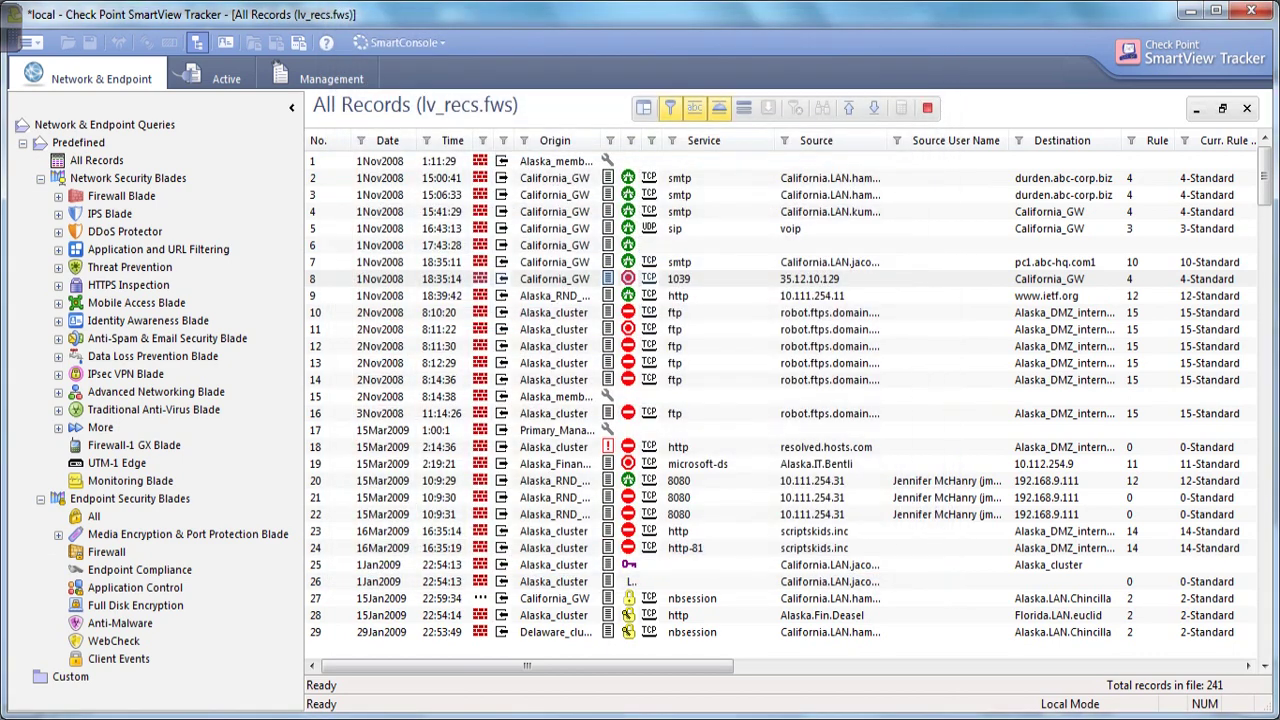
In record 28, highlight Decrypt, 3DES + MD5, Destination Key ID, source and destination; then jump to the last records
double_click(678, 615)
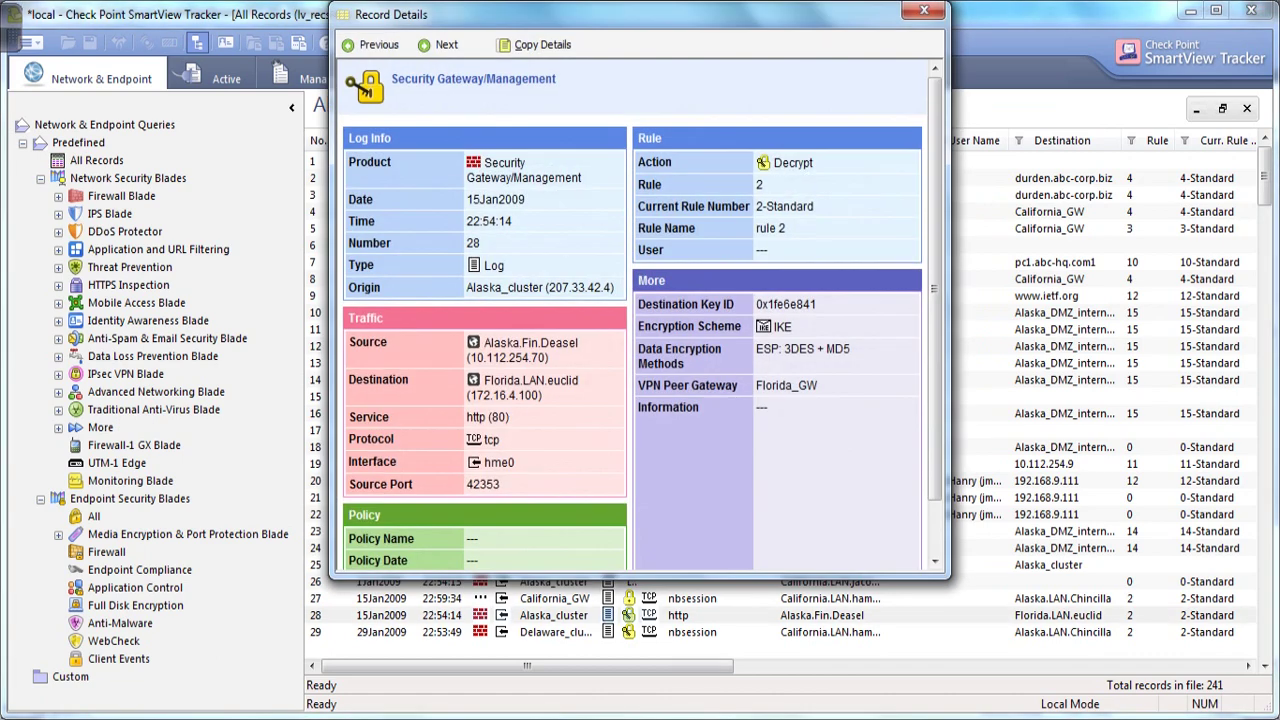
drag(814, 163, 783, 163)
drag(853, 349, 686, 365)
click(818, 386)
drag(852, 349, 756, 385)
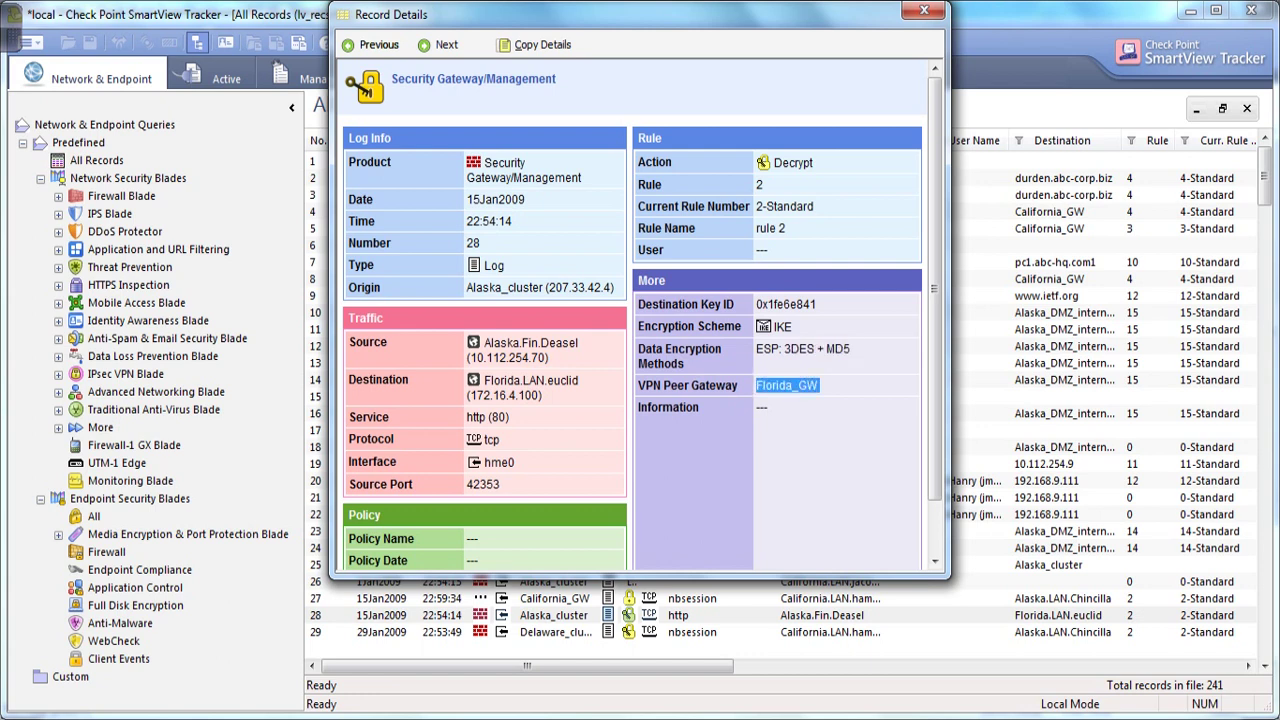
drag(820, 304, 783, 304)
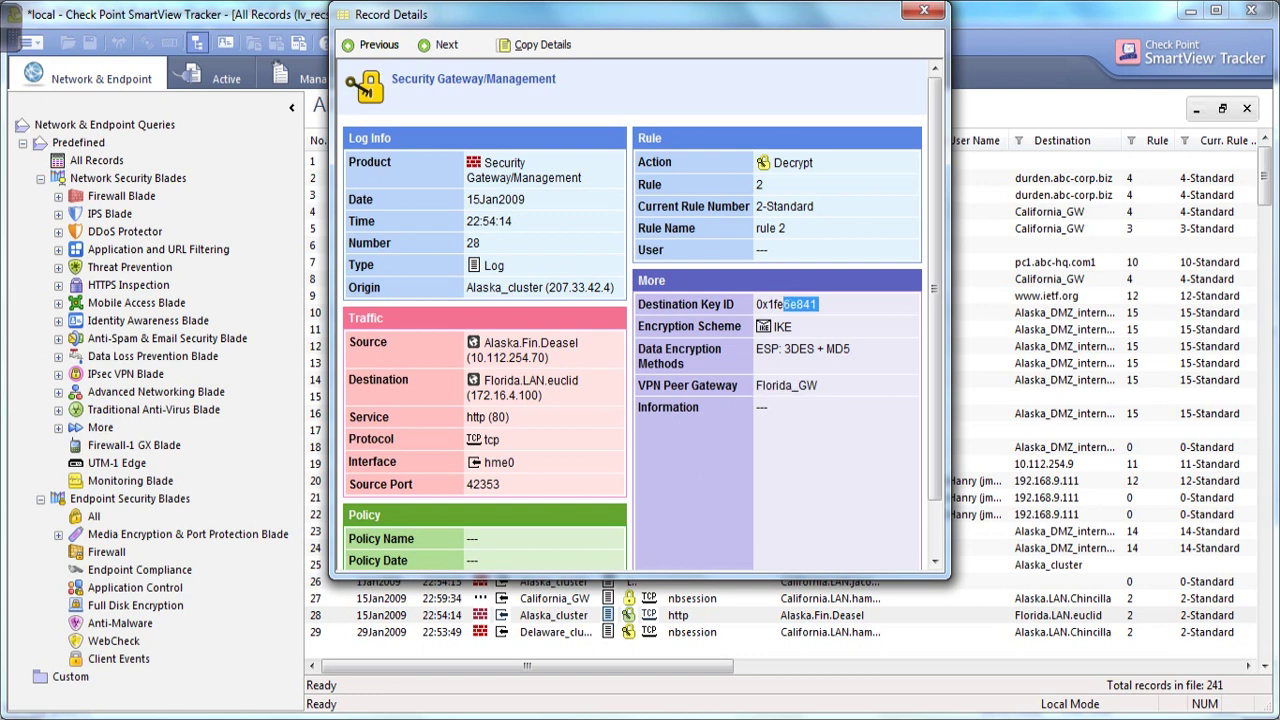
drag(554, 357, 466, 342)
drag(546, 395, 492, 395)
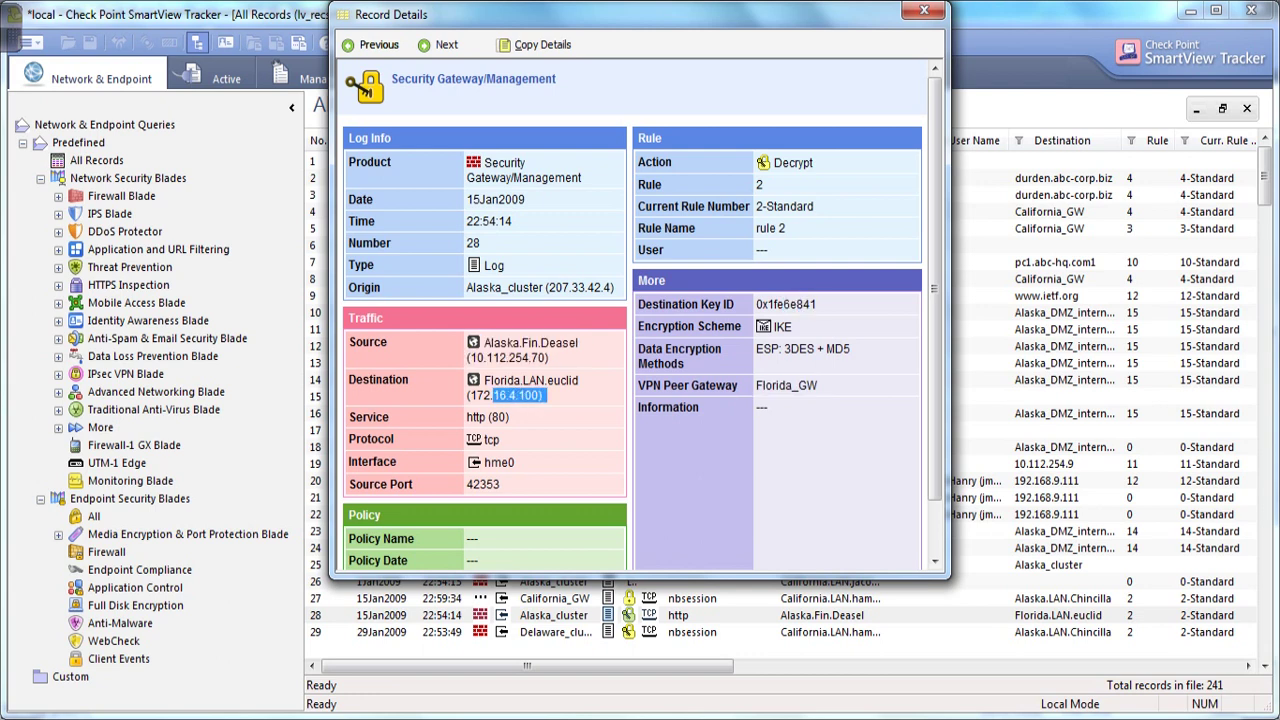
scroll(640, 310, down, 2)
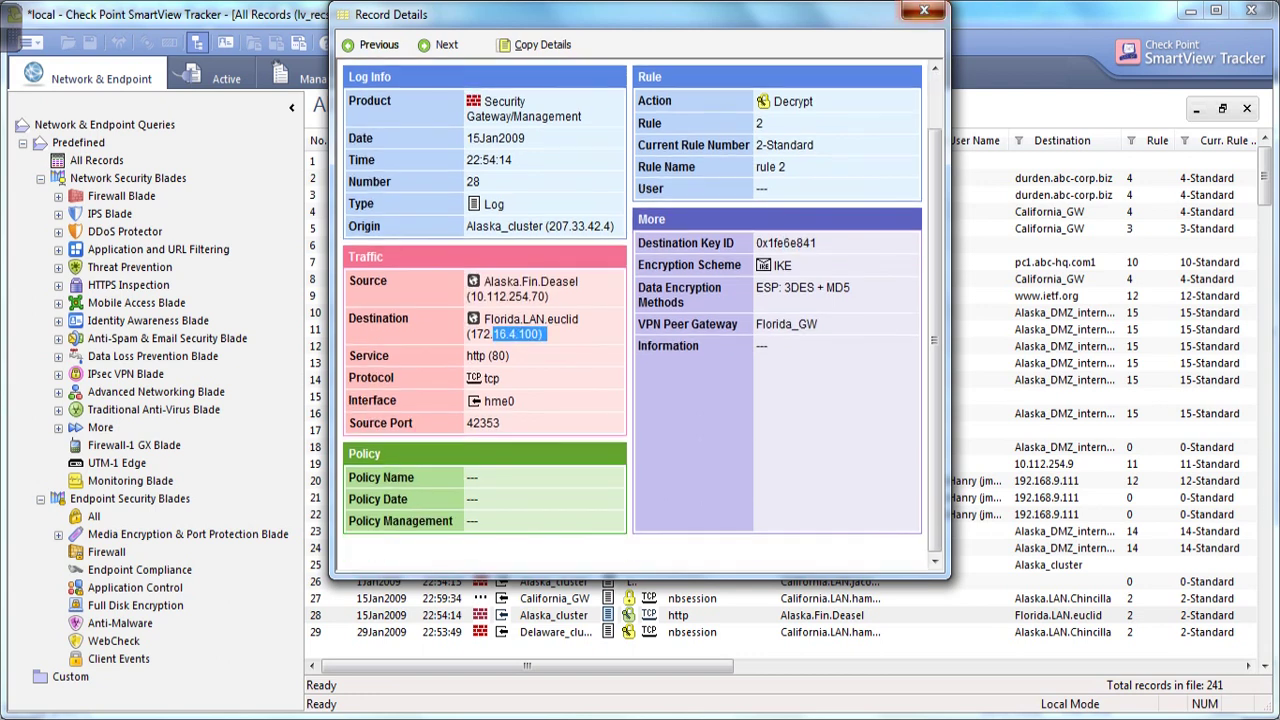
click(924, 10)
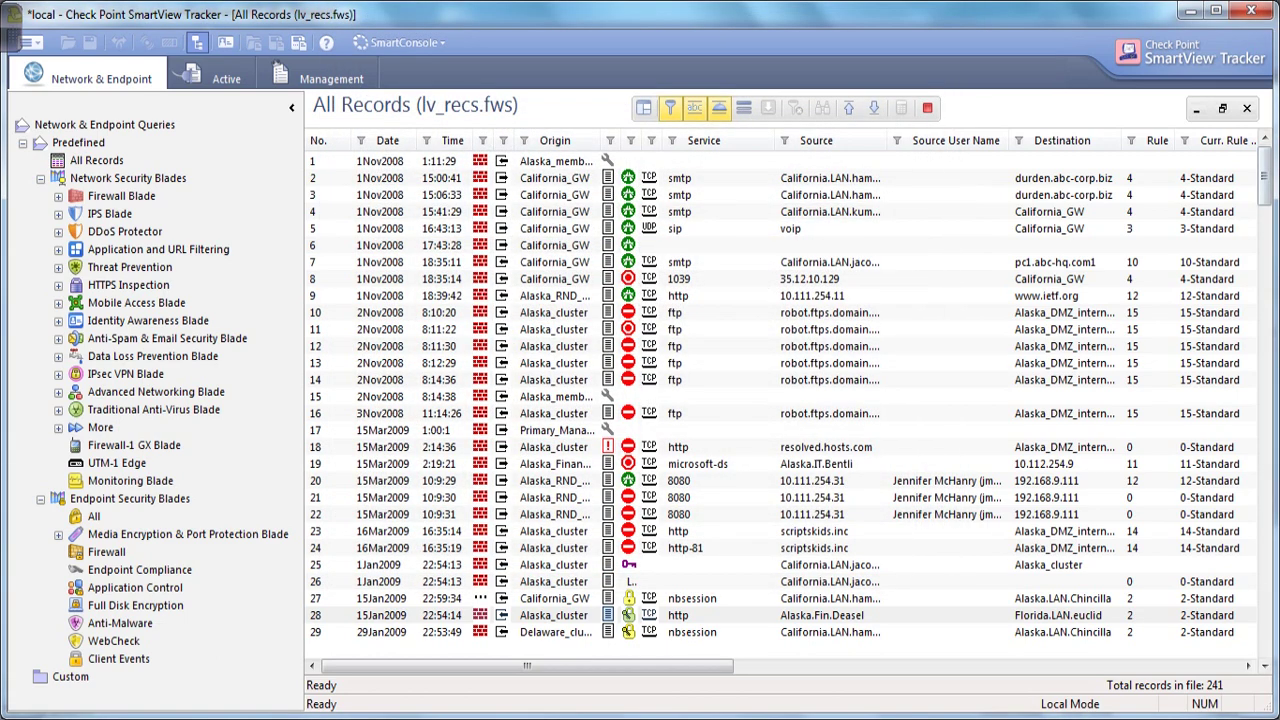
click(874, 108)
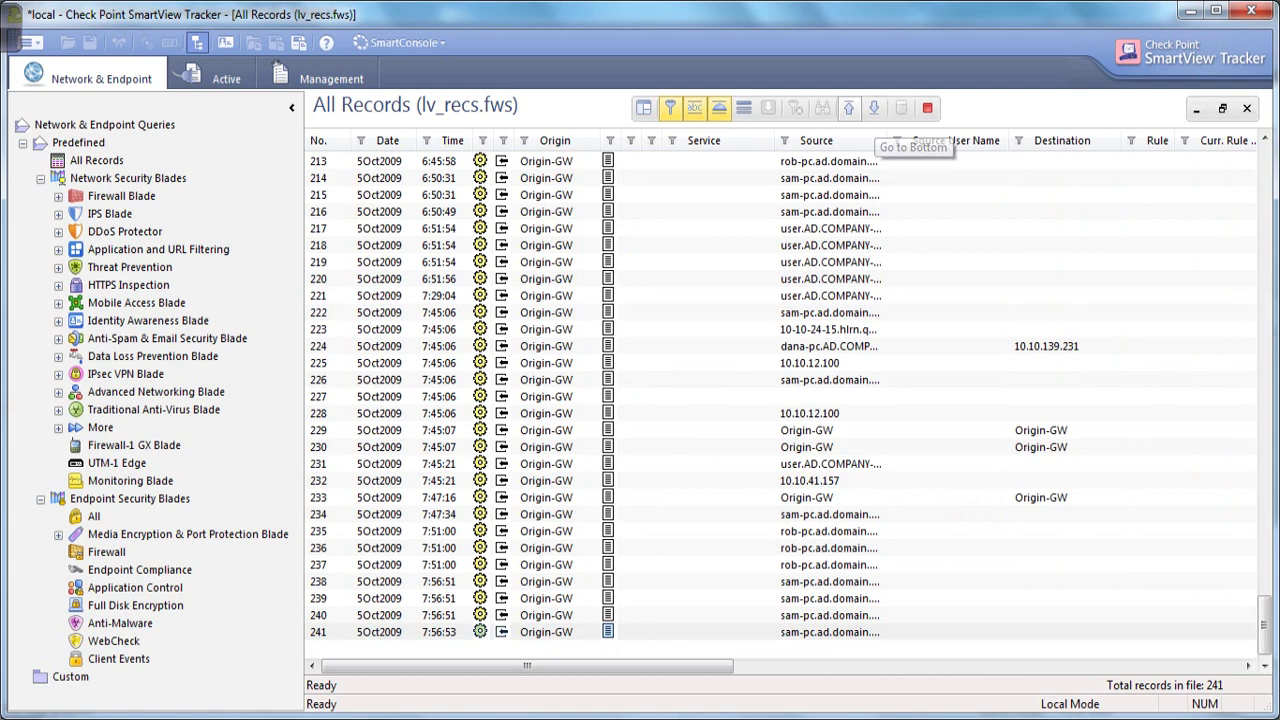
Open the IPS Blade Most Important log and inspect the full details of record 13
click(59, 197)
click(59, 197)
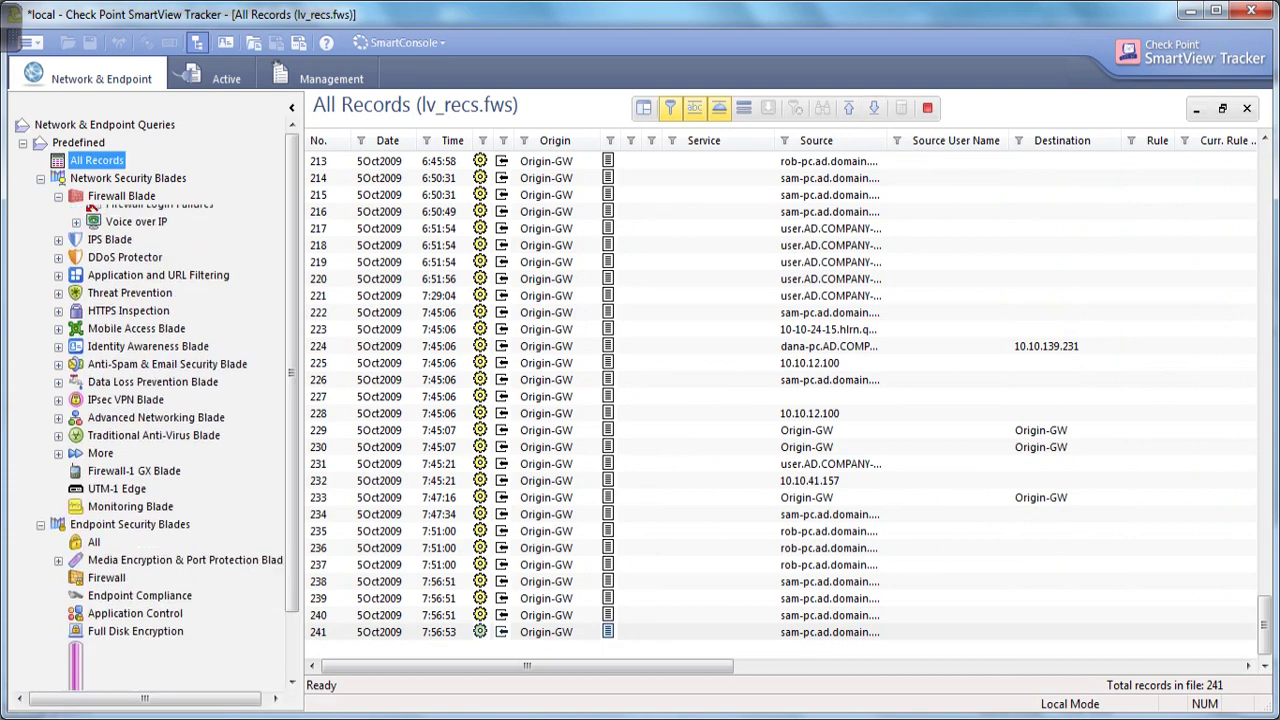
click(59, 214)
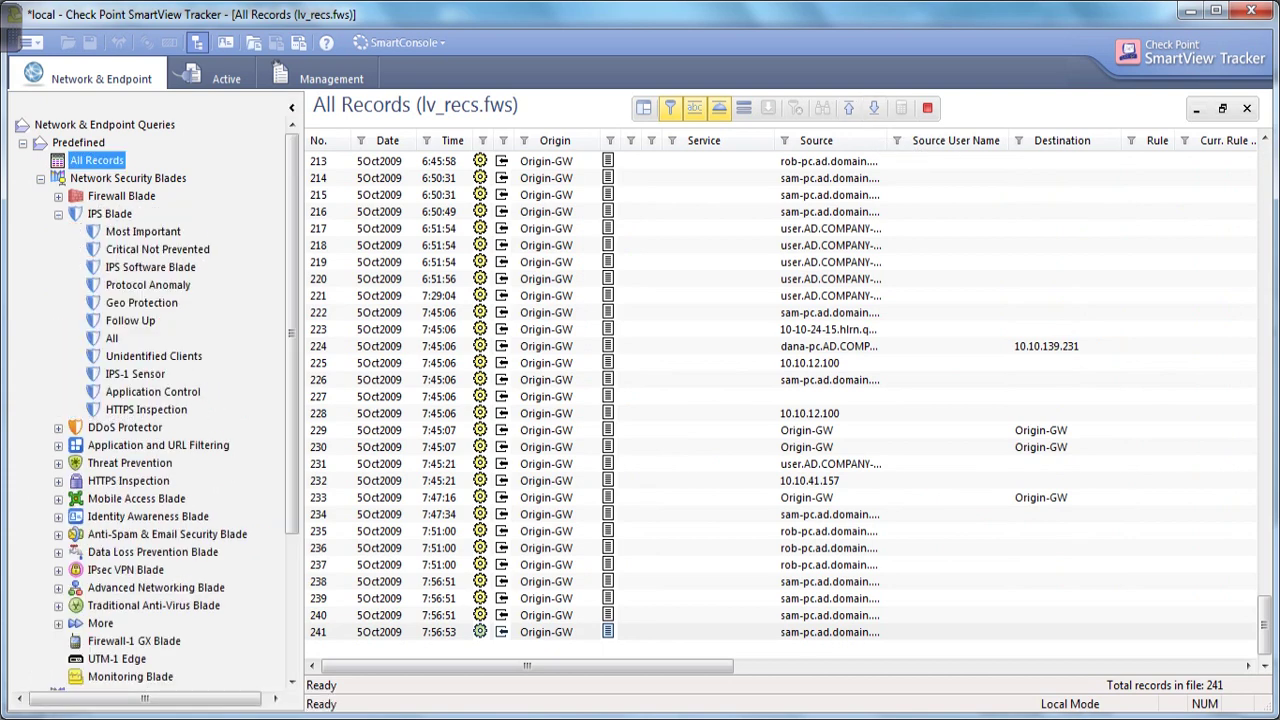
double_click(143, 231)
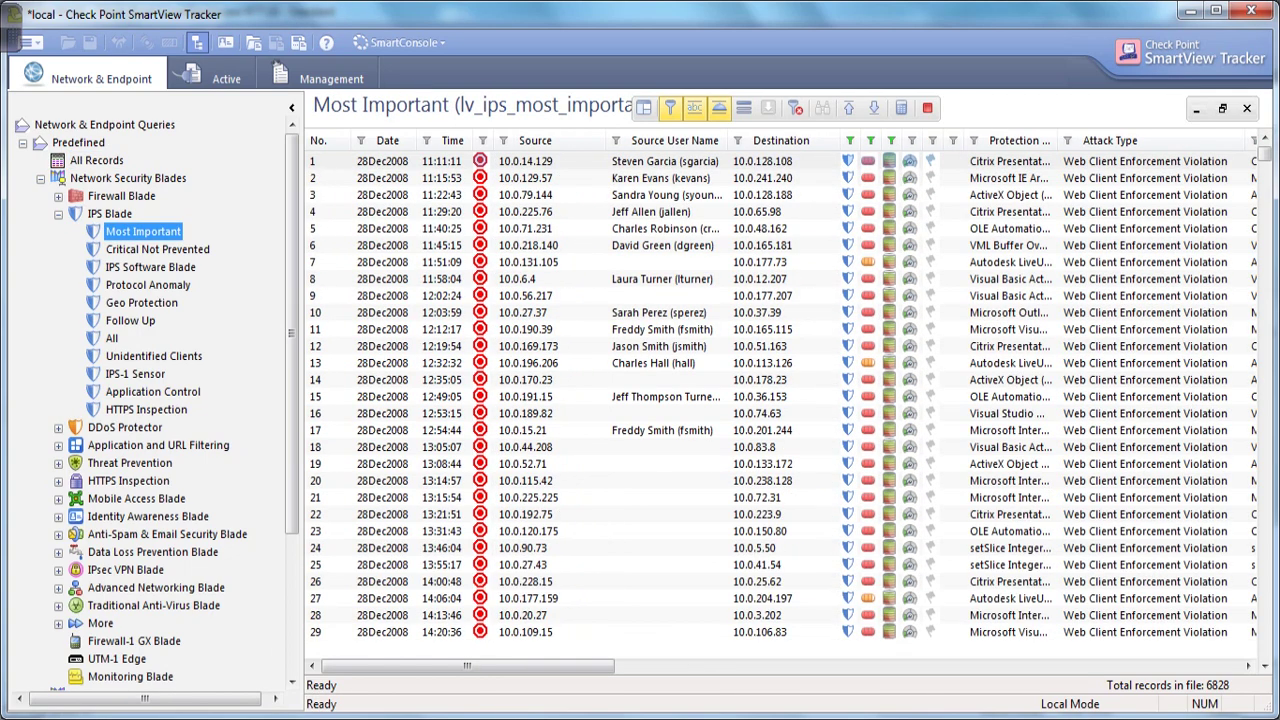
double_click(653, 363)
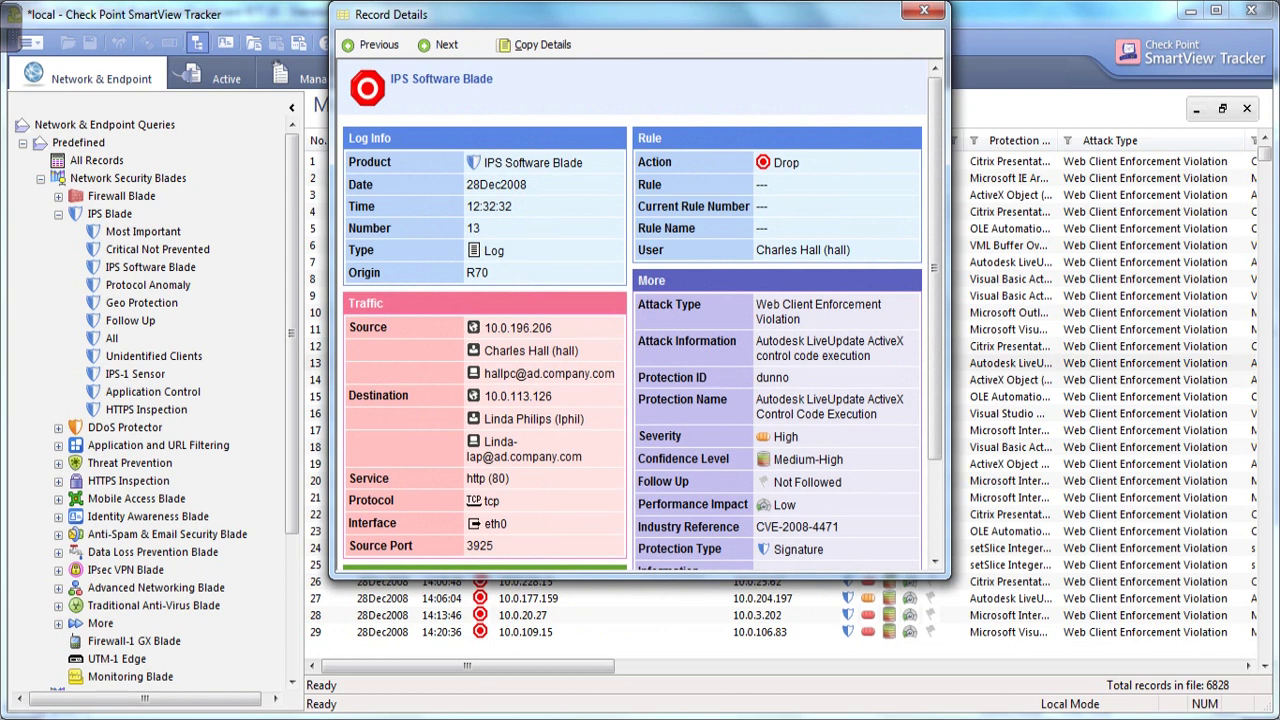
scroll(640, 305, down, 3)
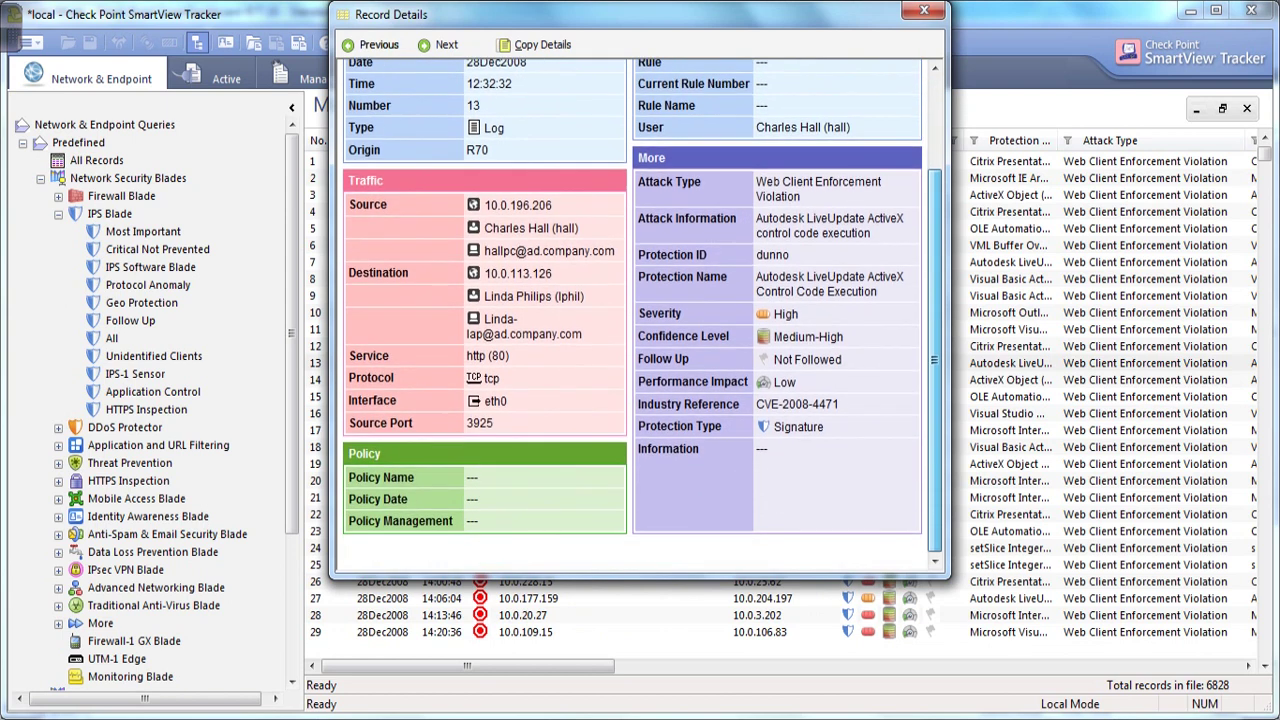
scroll(640, 305, up, 1)
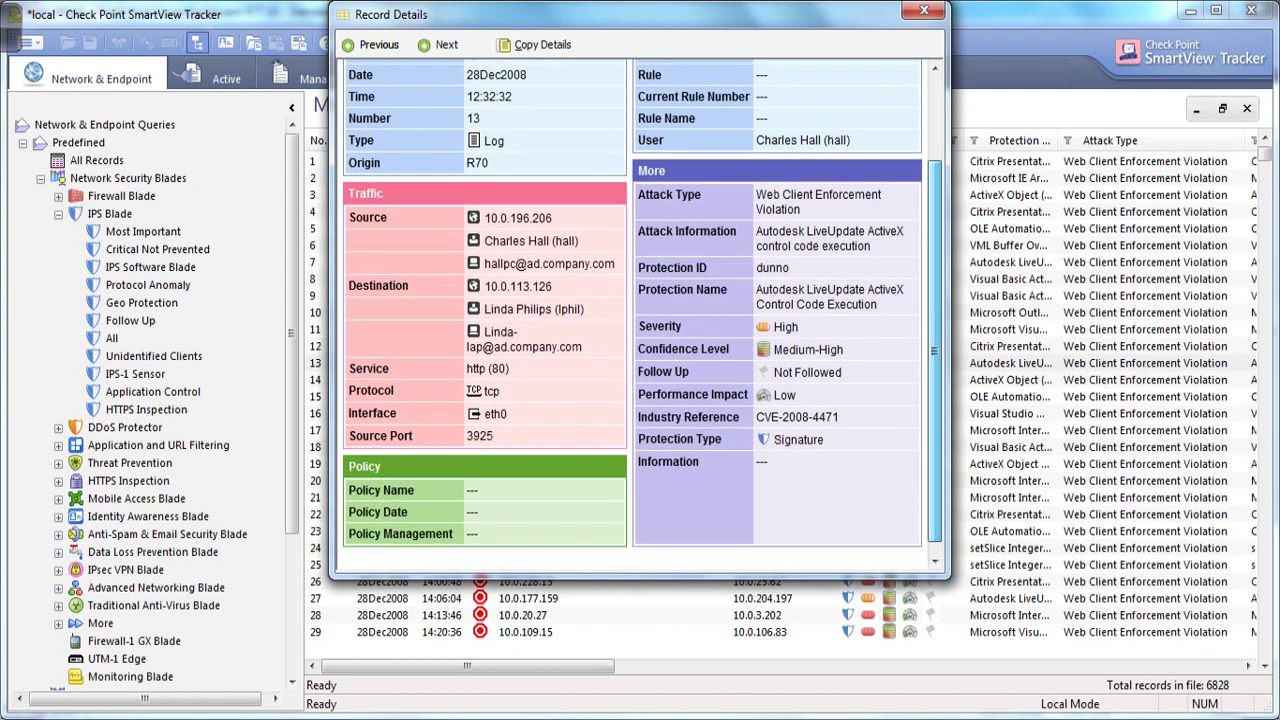
scroll(640, 305, up, 1)
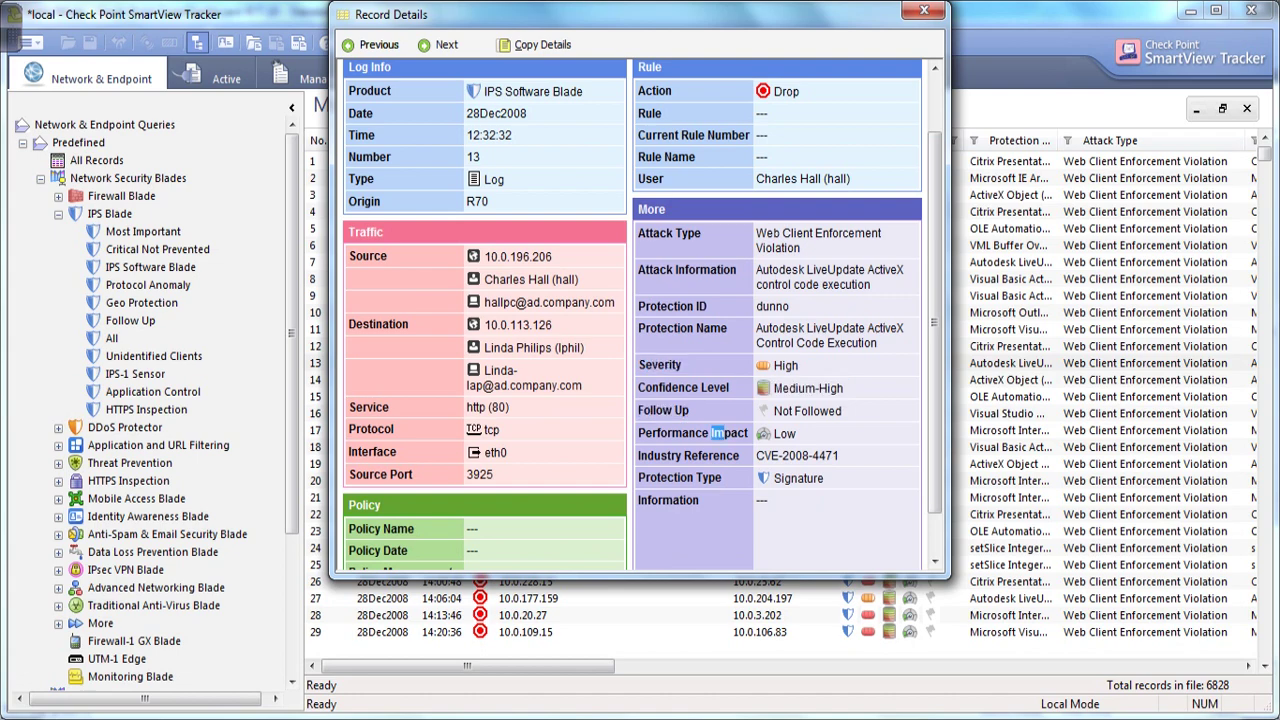
Close the record details and show all 52 Application and URL Filtering logs
click(923, 10)
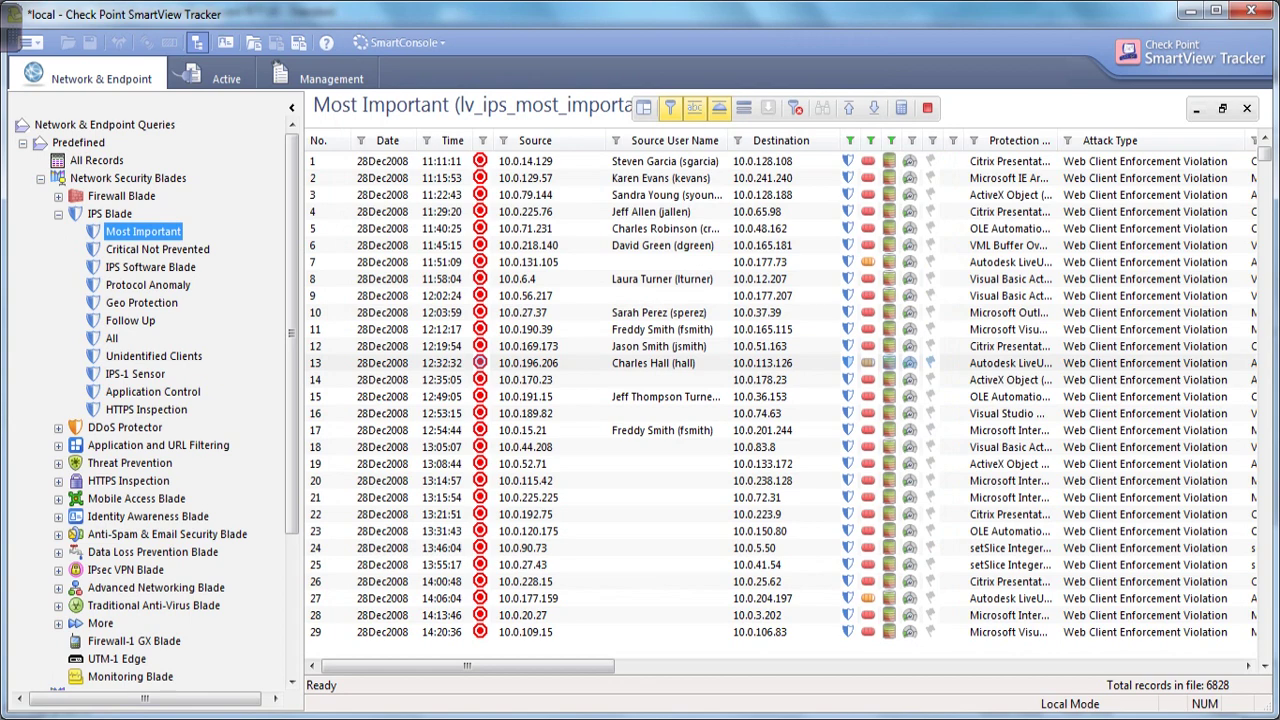
double_click(158, 445)
double_click(112, 463)
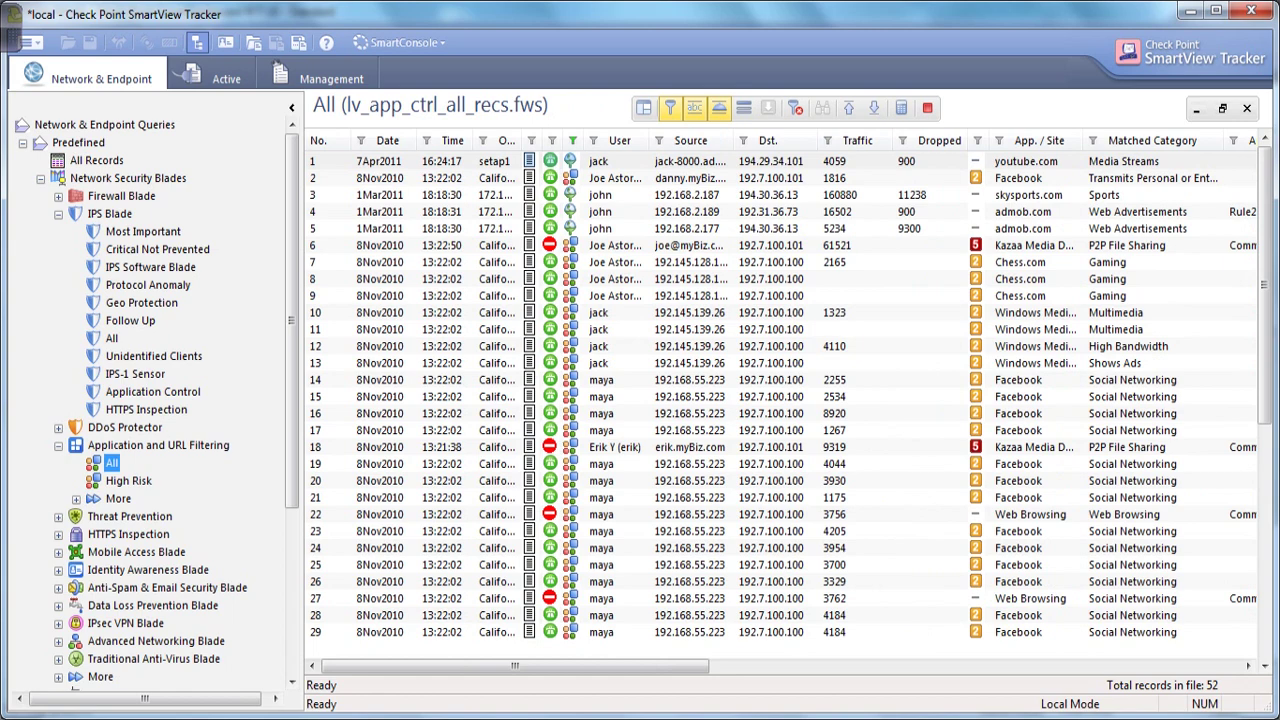
Open blocked Kazaa record 18 and select its P2P File Sharing matched category
click(690, 447)
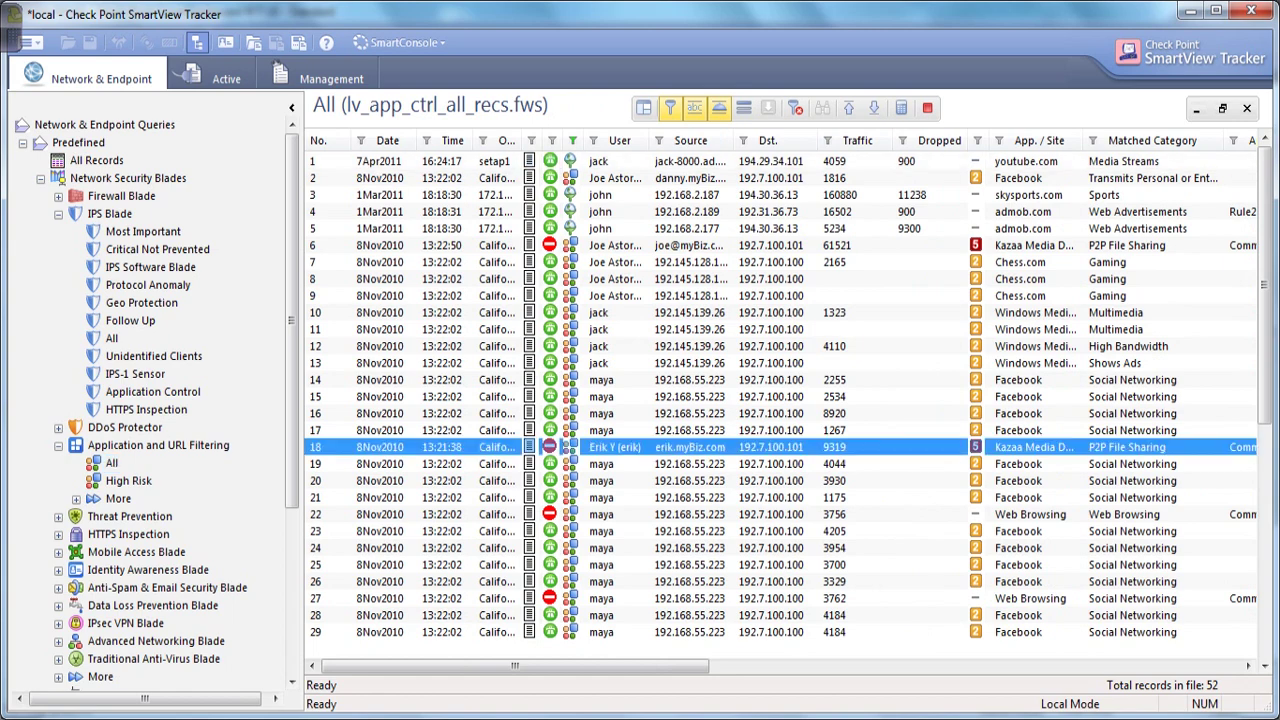
double_click(690, 447)
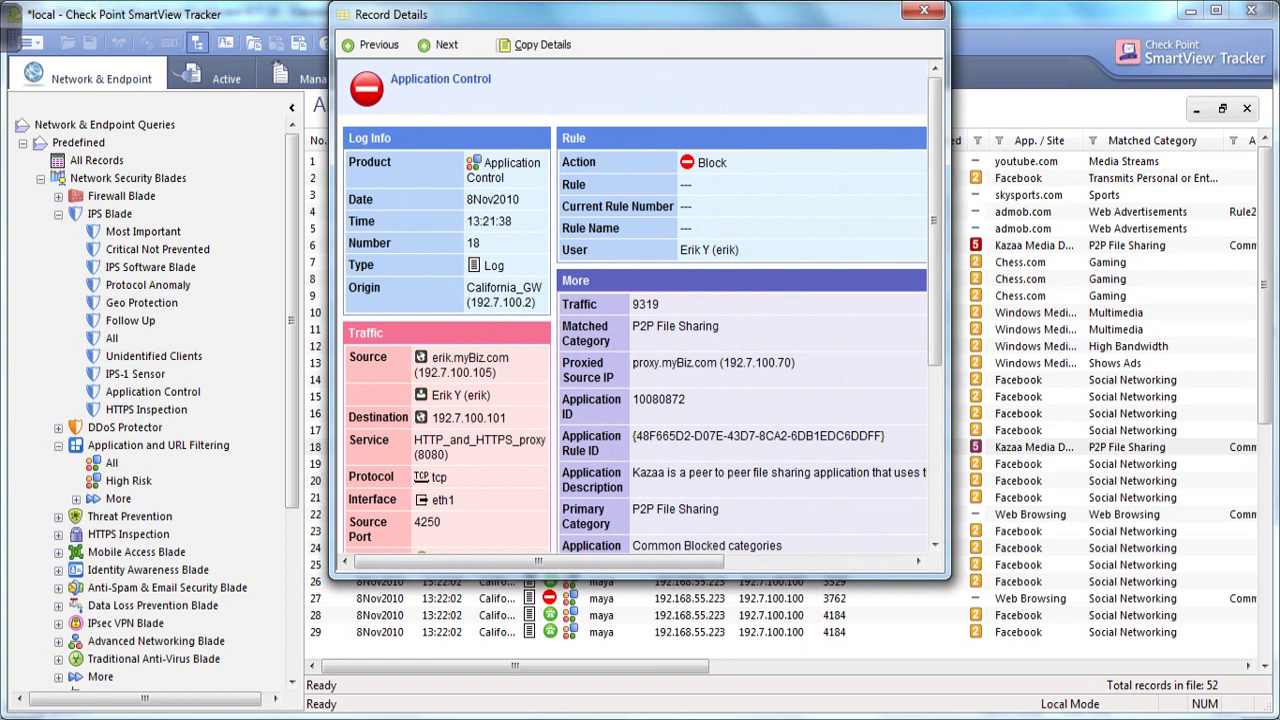
scroll(640, 300, down, 3)
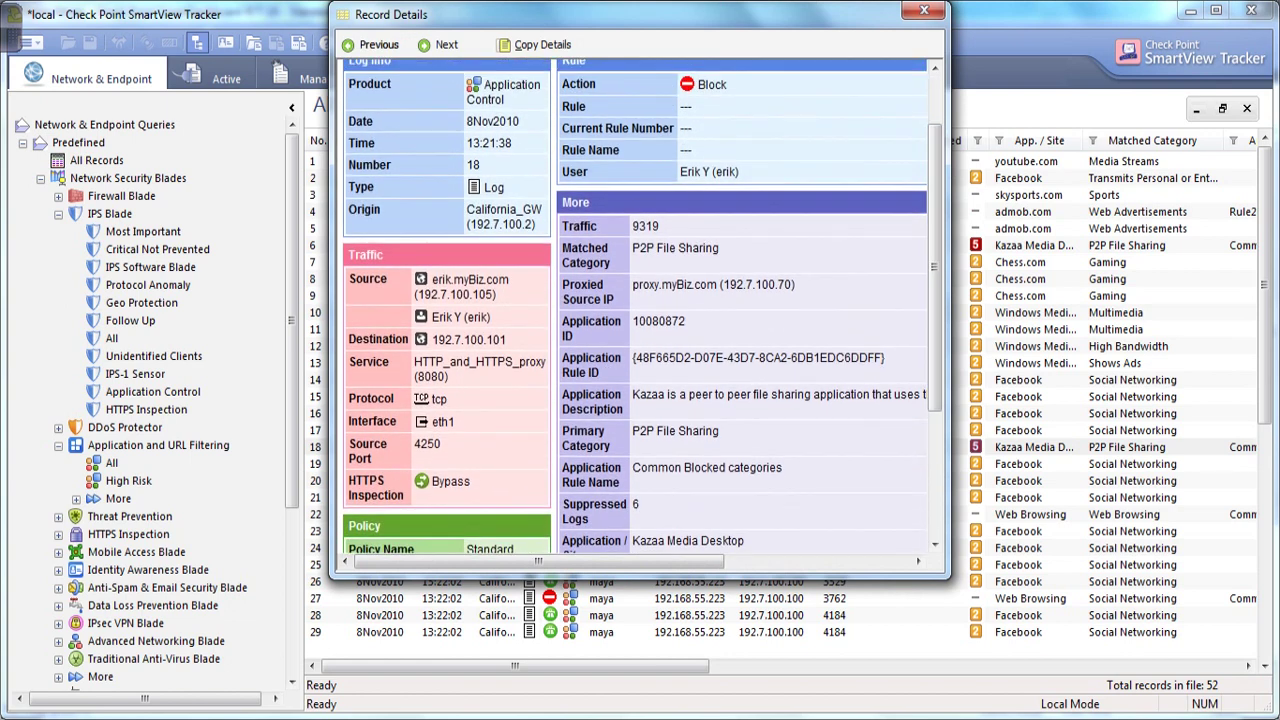
triple_click(676, 248)
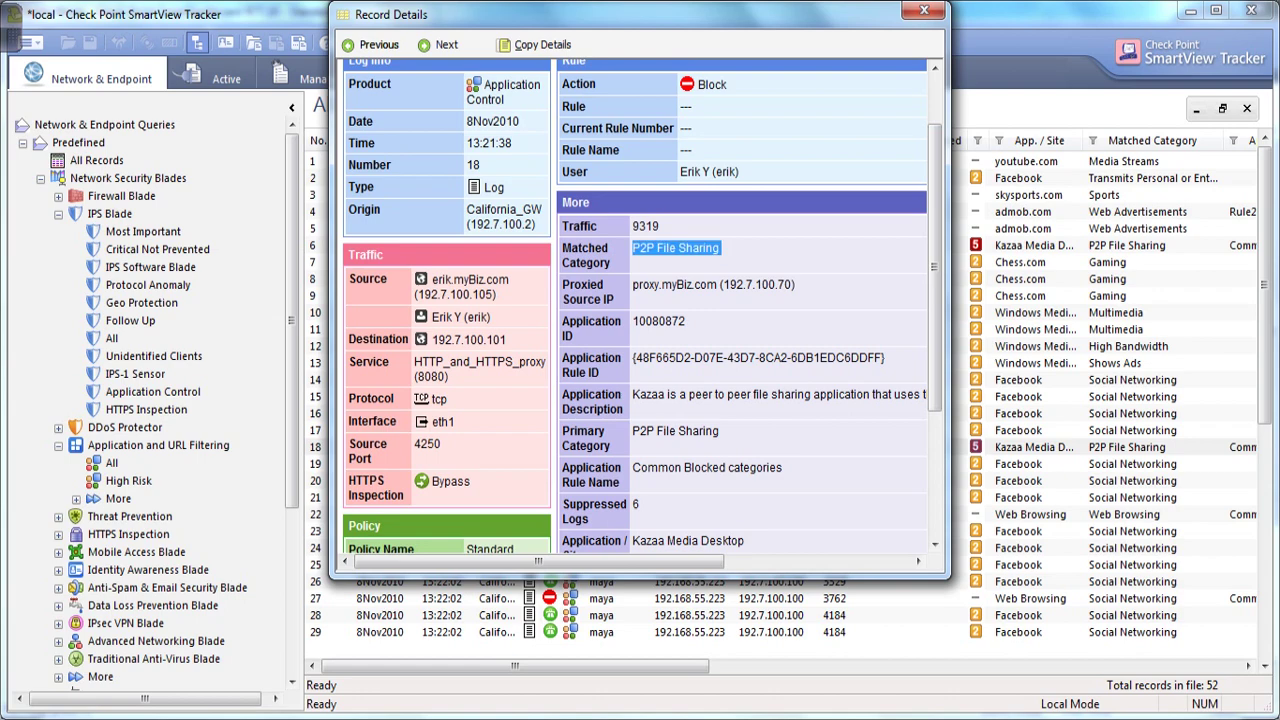
scroll(640, 300, down, 7)
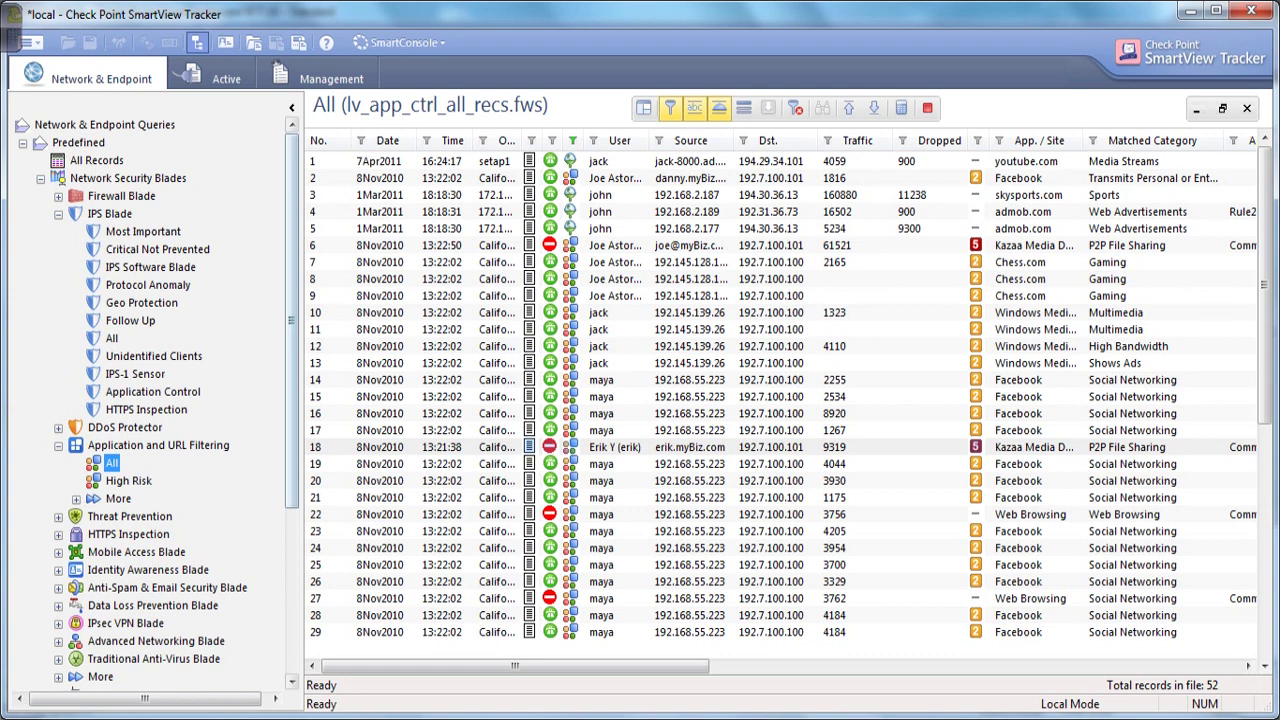
scroll(150, 400, down, 3)
drag(291, 349, 291, 400)
Collapse the Application and URL Filtering and IPS Blade query groups, expanding Threat Prevention
click(58, 321)
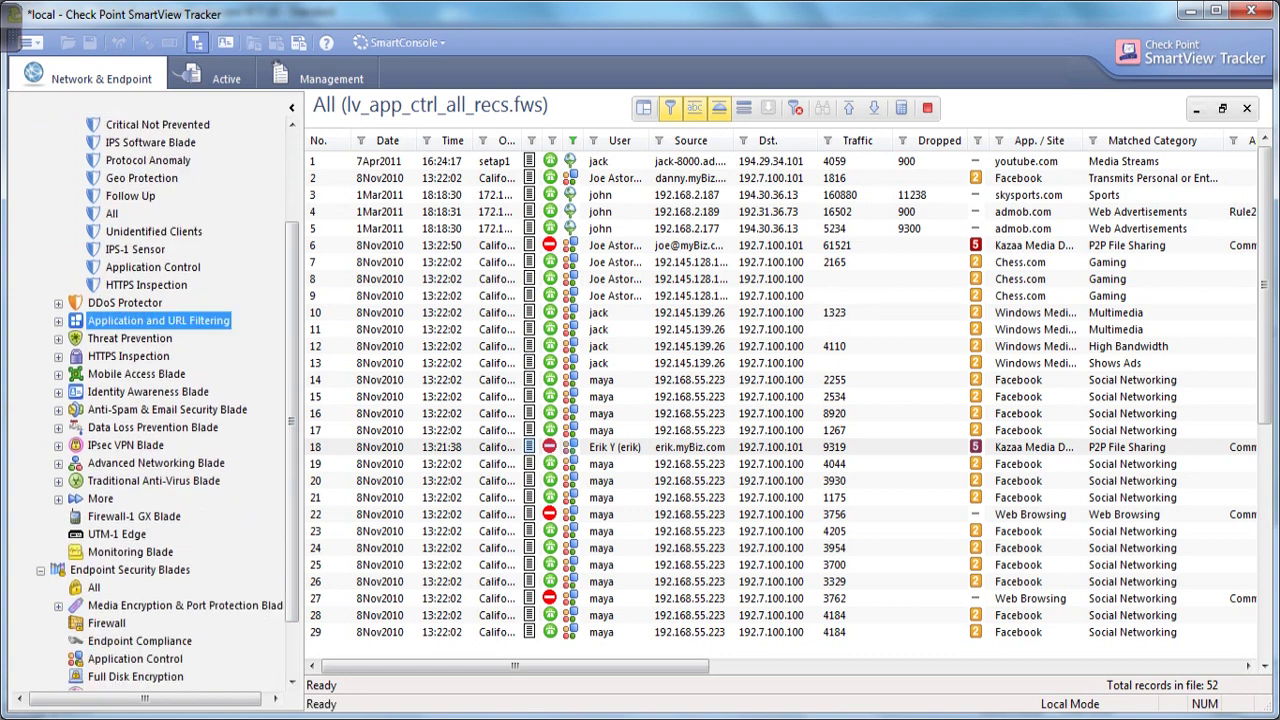
drag(291, 400, 291, 312)
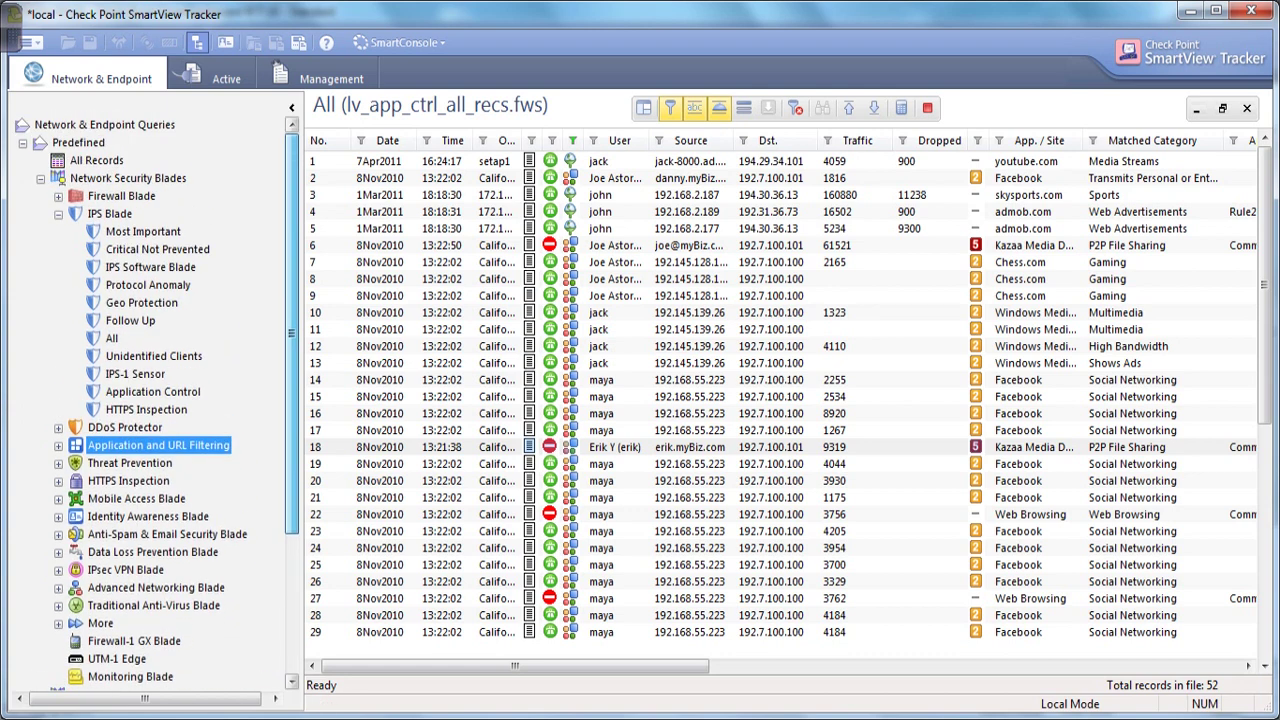
click(58, 214)
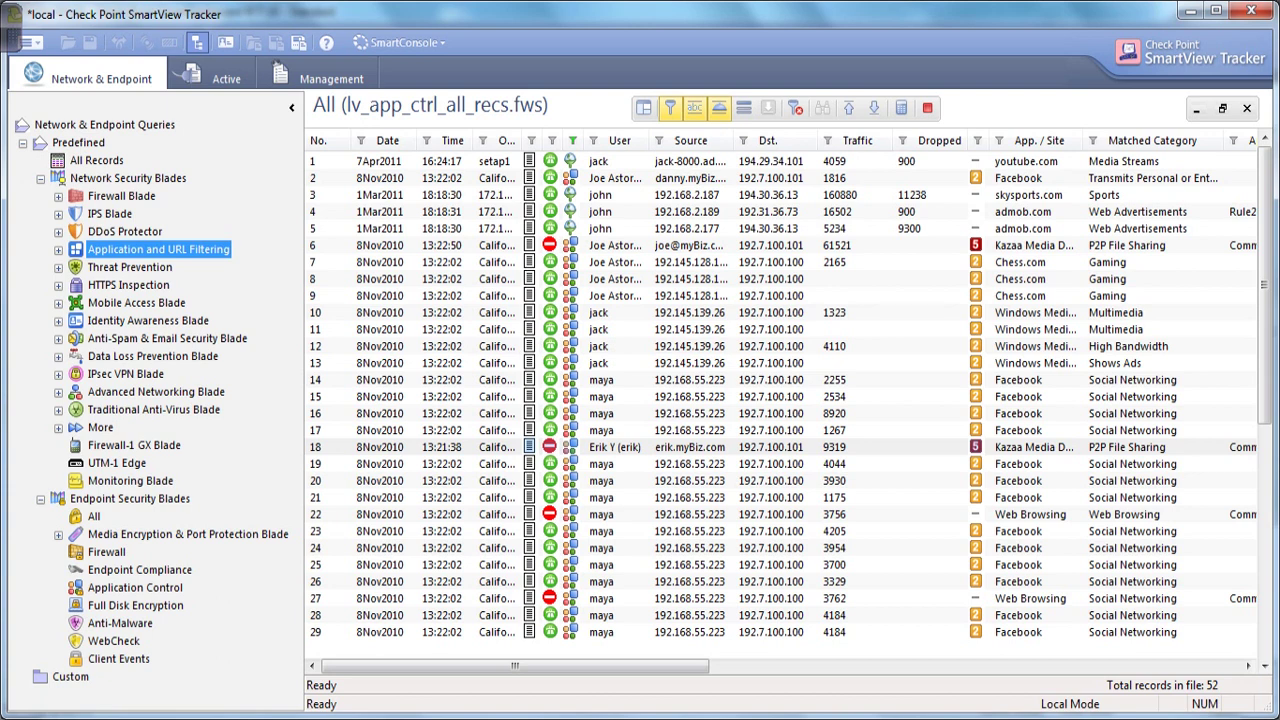
click(58, 267)
View the 111-record Threat Prevention Most Important log, then select the Full Disk Encryption query
click(143, 285)
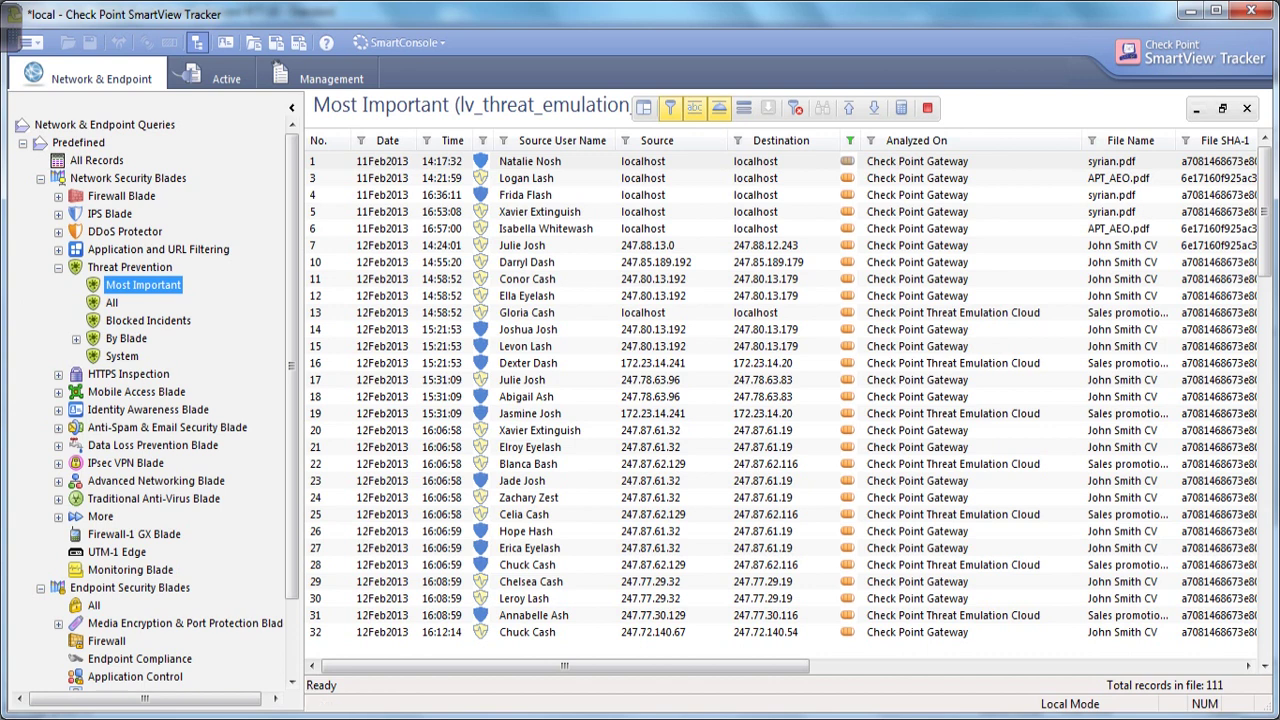
click(59, 268)
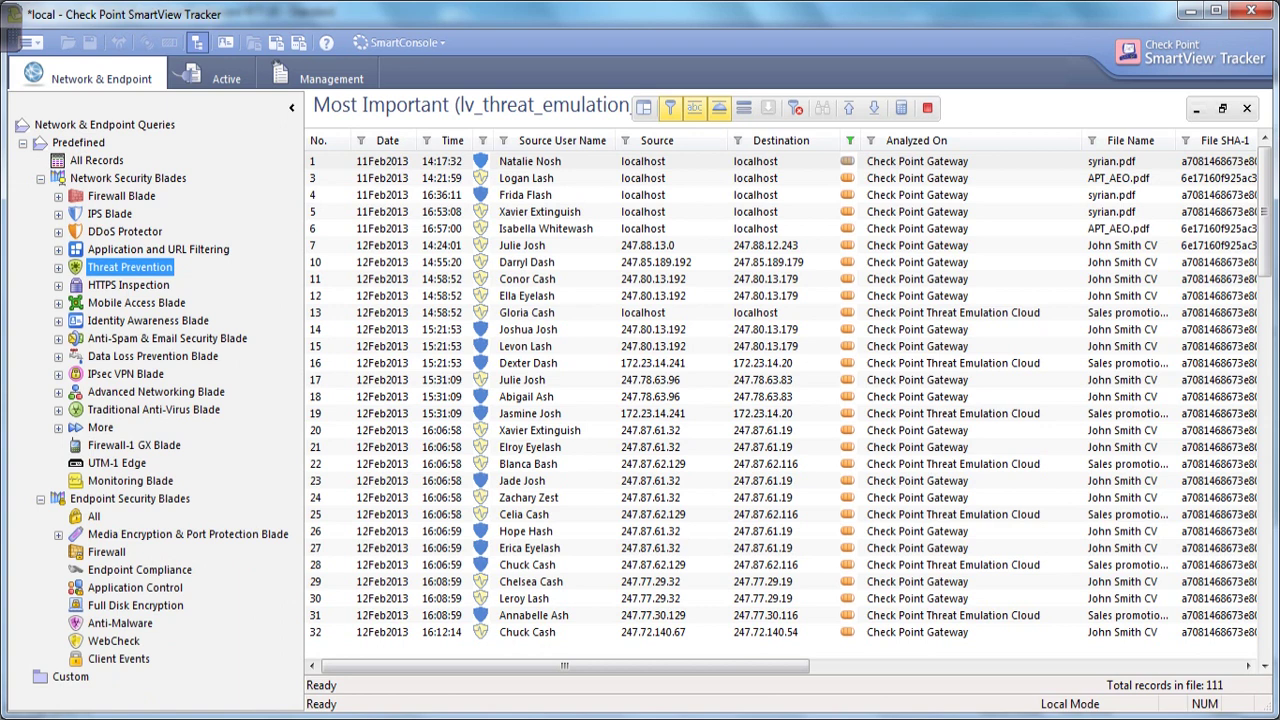
click(135, 605)
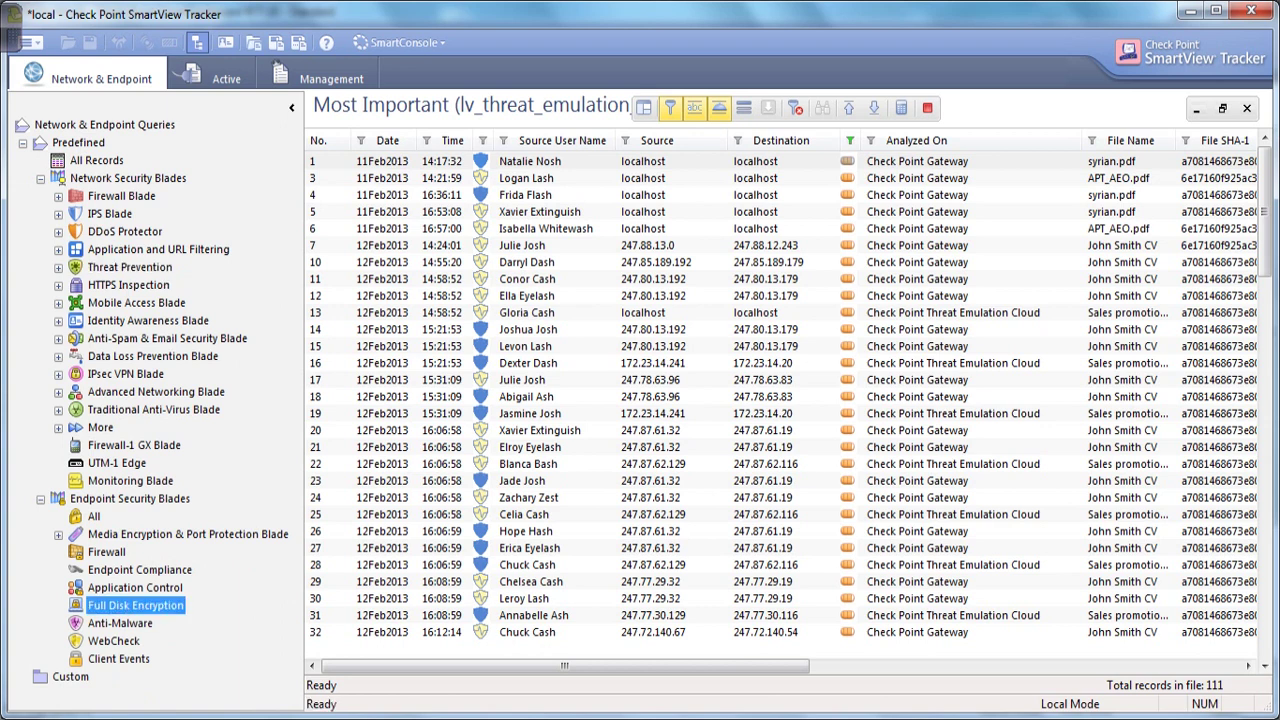
Present the CheckPoint5 deck full screen in PowerPoint, advancing to the Thank You slide
mouse_move(431, 719)
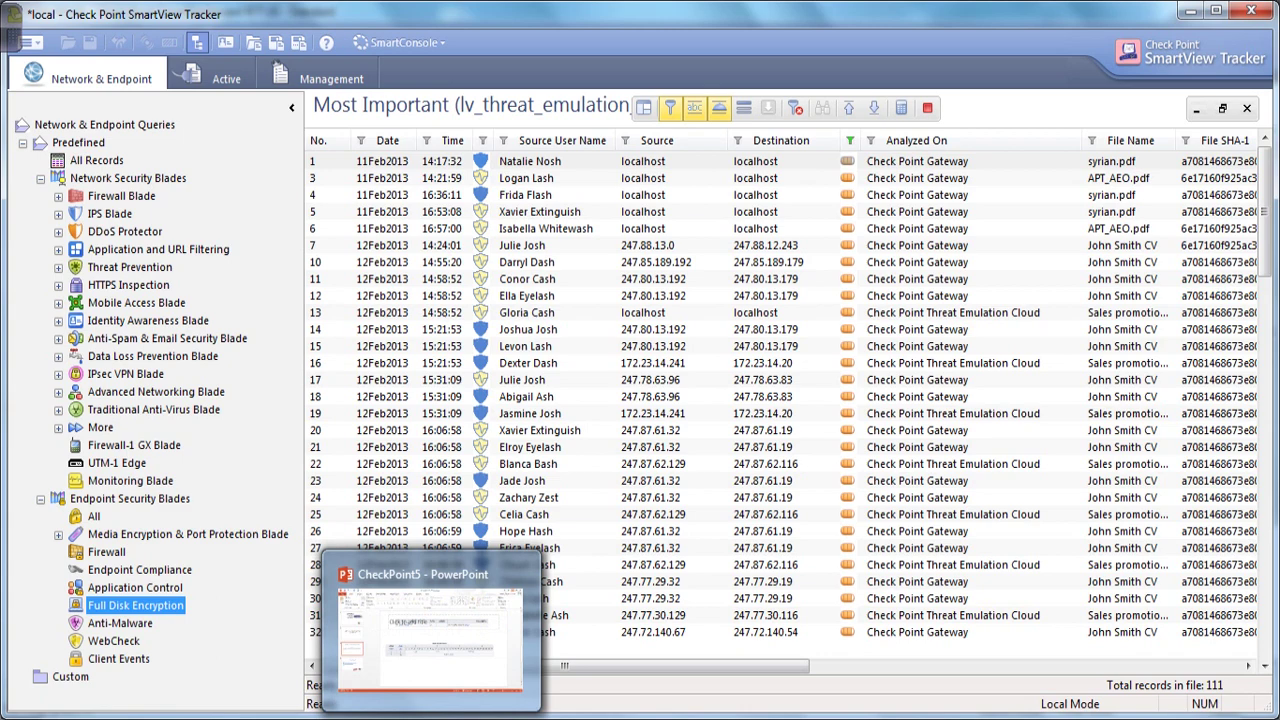
click(431, 719)
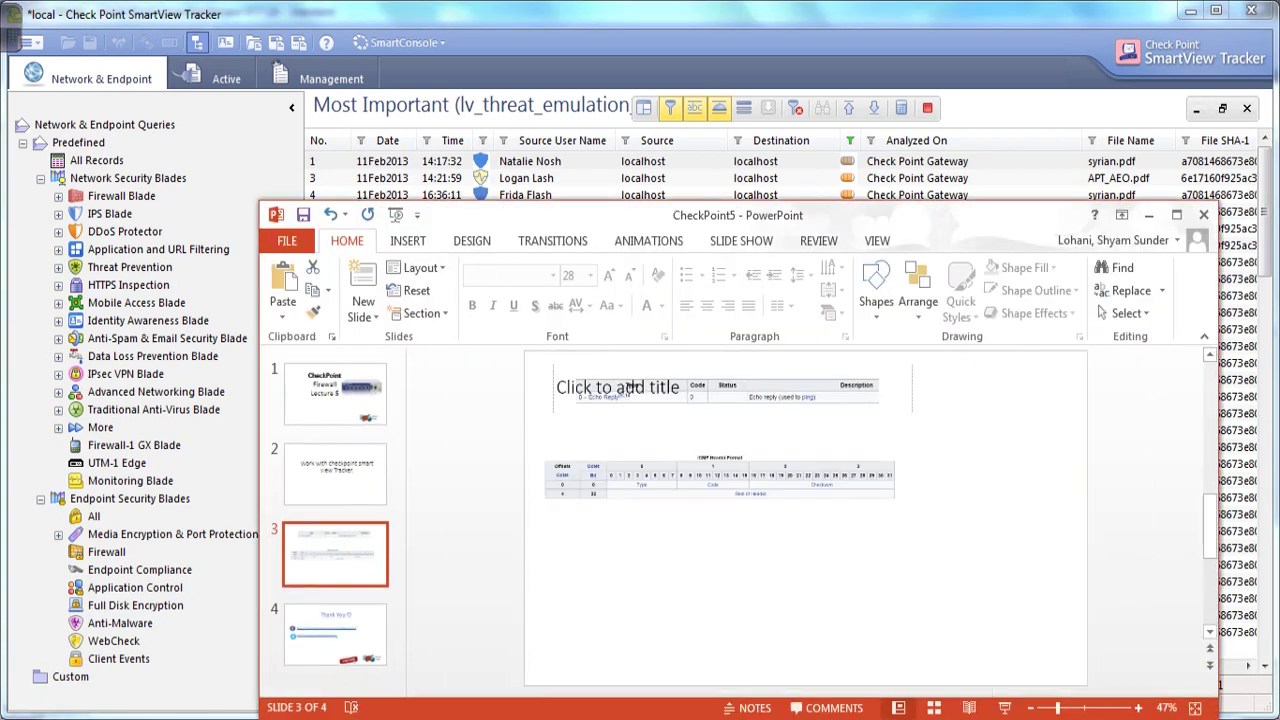
click(335, 635)
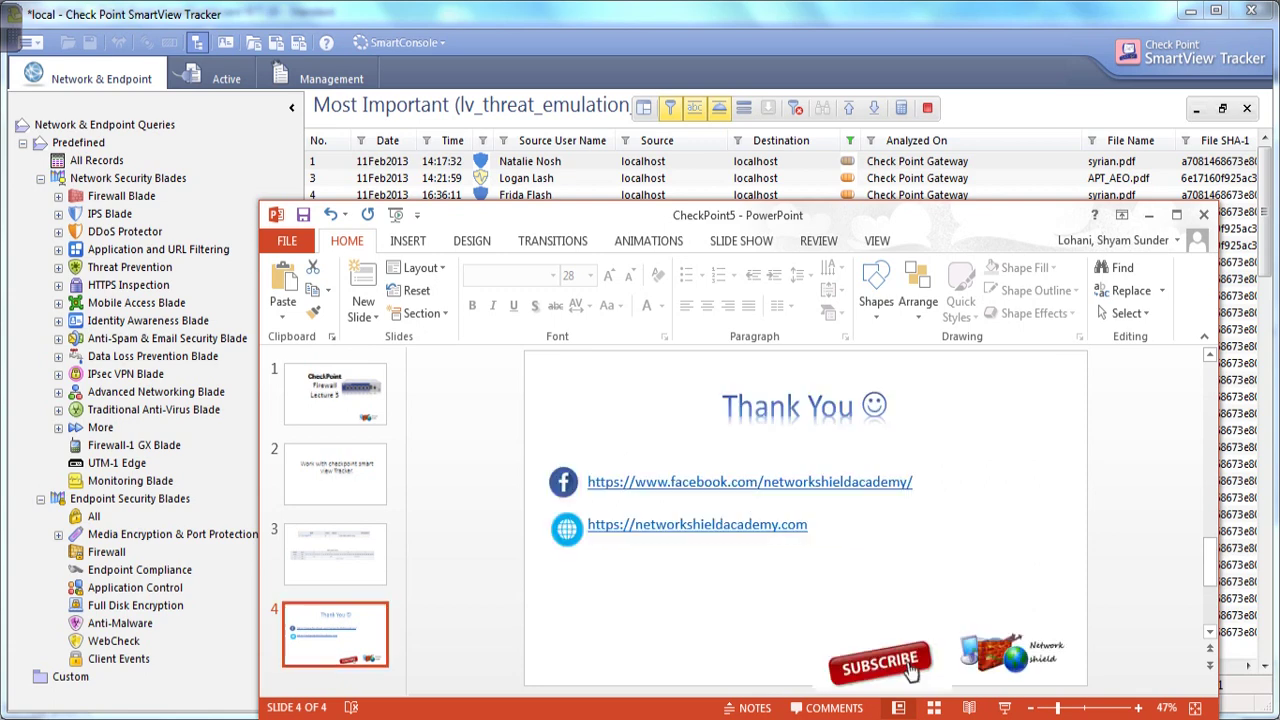
click(1176, 215)
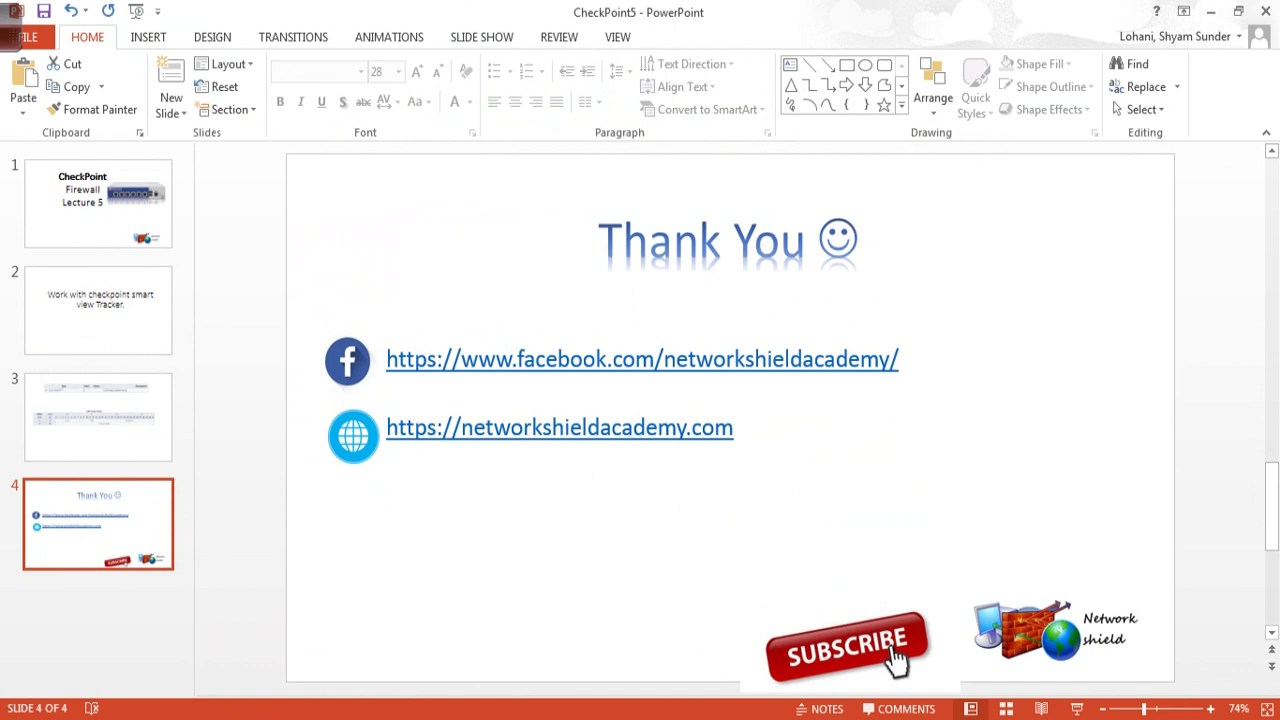
key(F5)
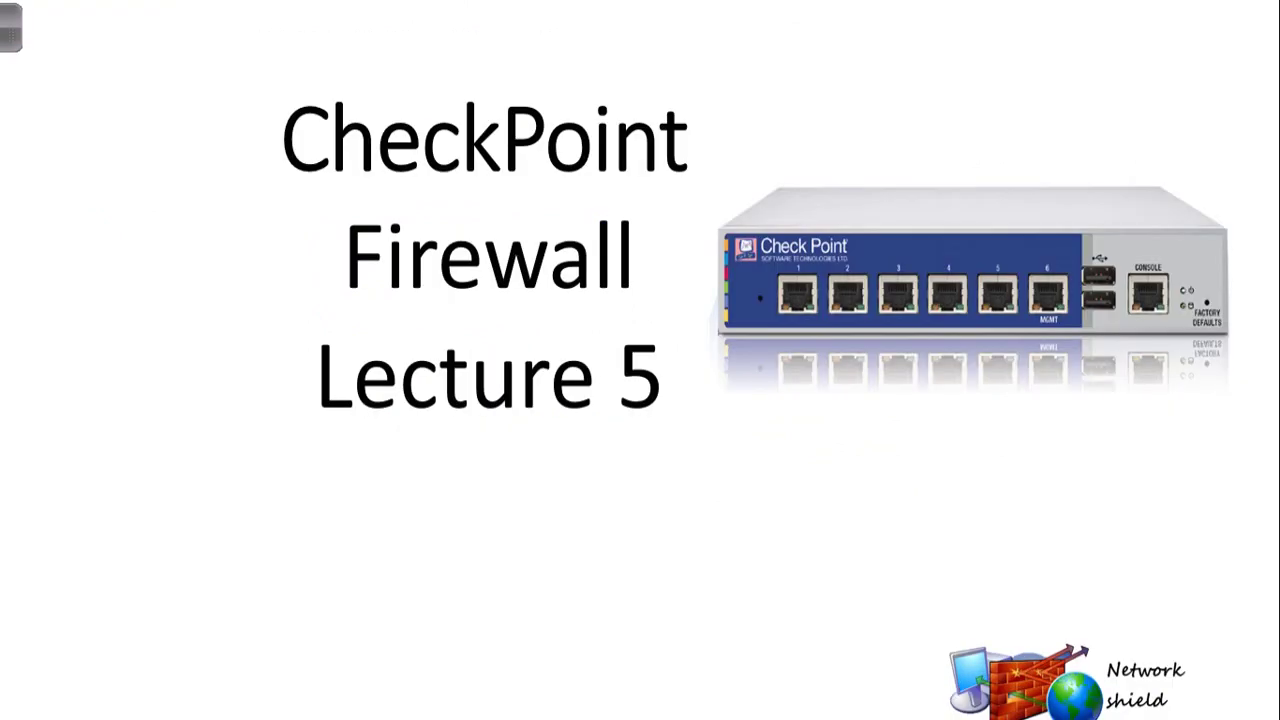
key(Right)
key(Right)
key(Right)
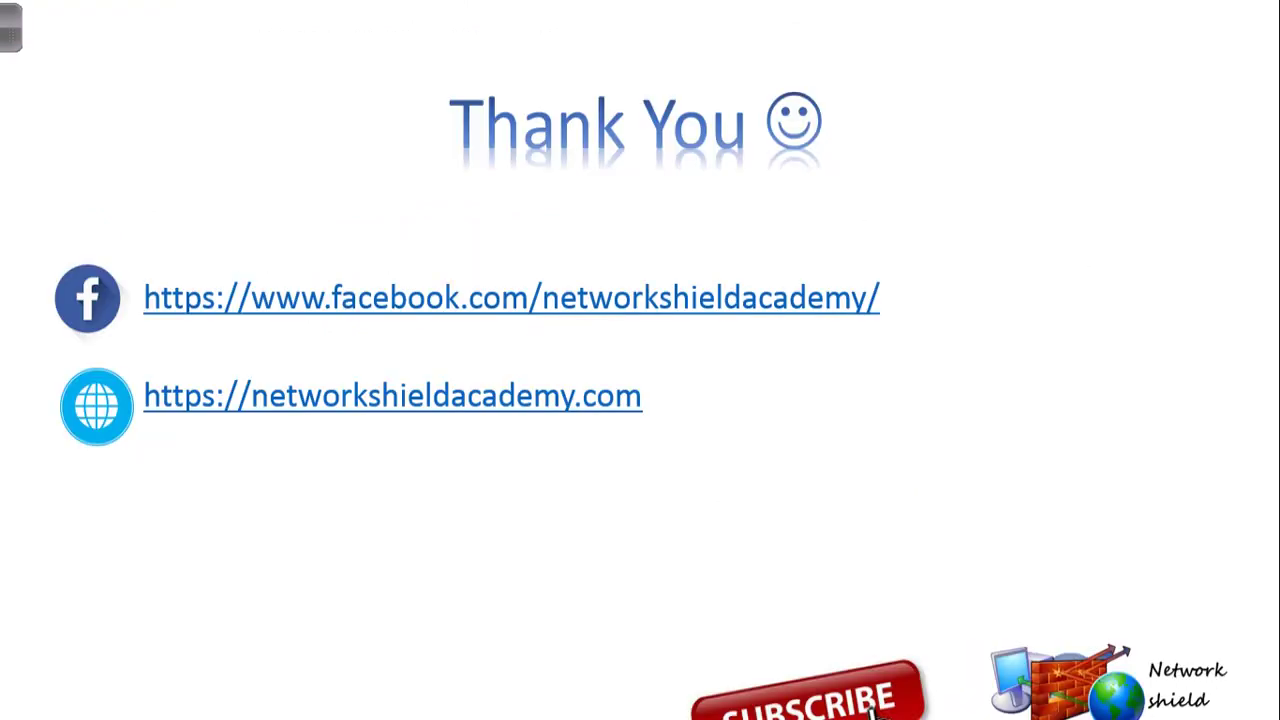